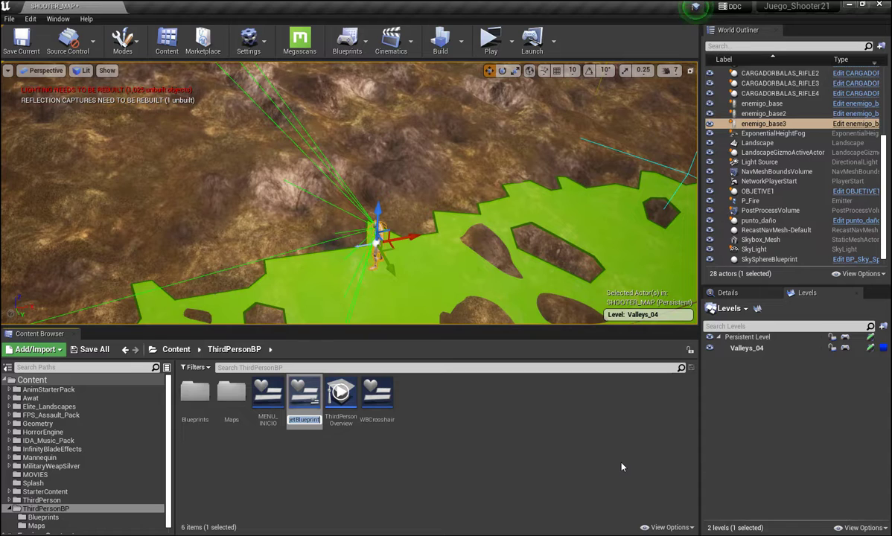
Accept the new widget blueprint's default name, then rename it to INVENTARIO.
key("Return")
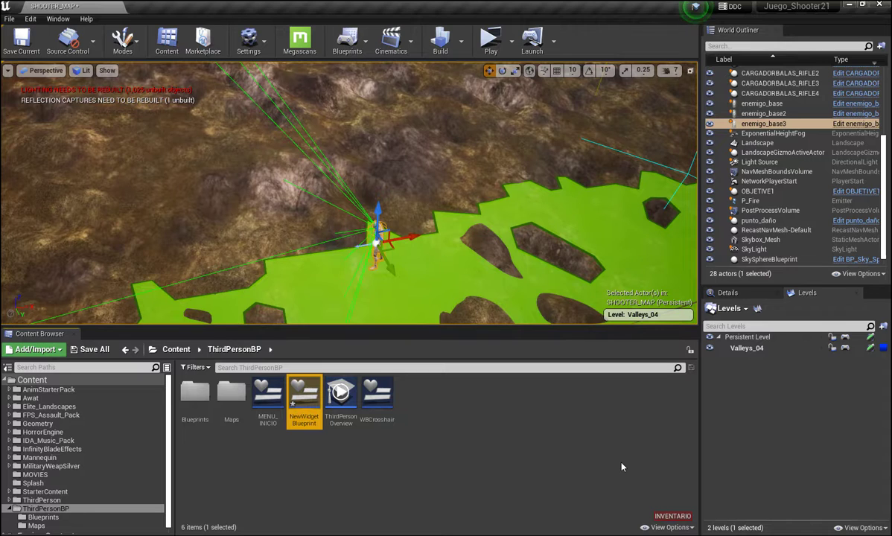
left_click(310, 422)
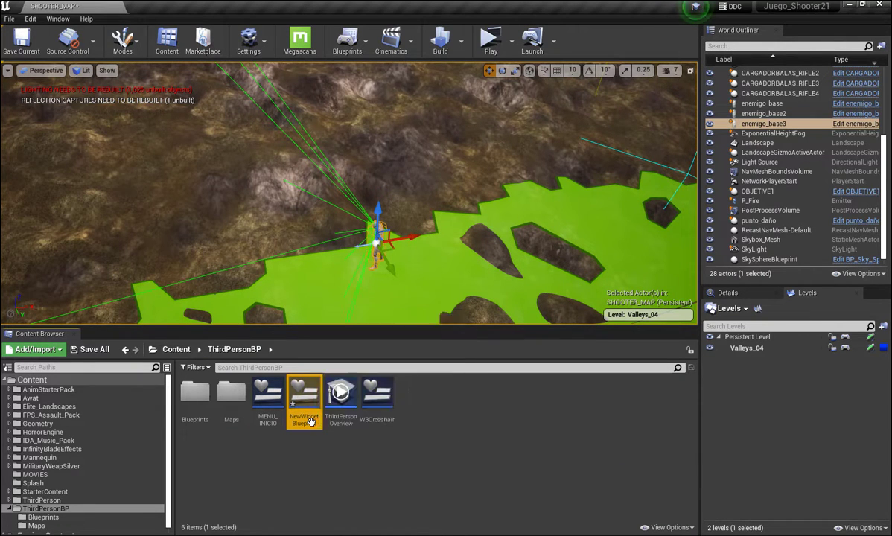
type("I")
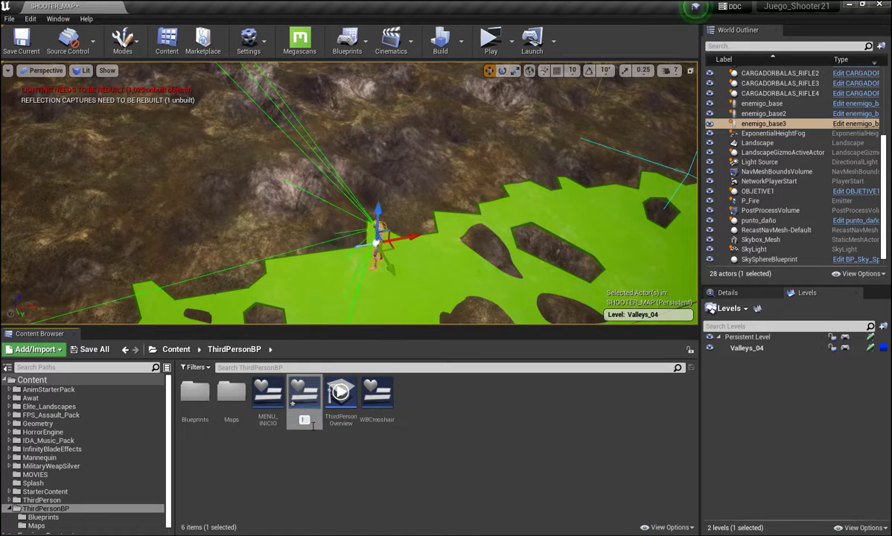
type("NVENT")
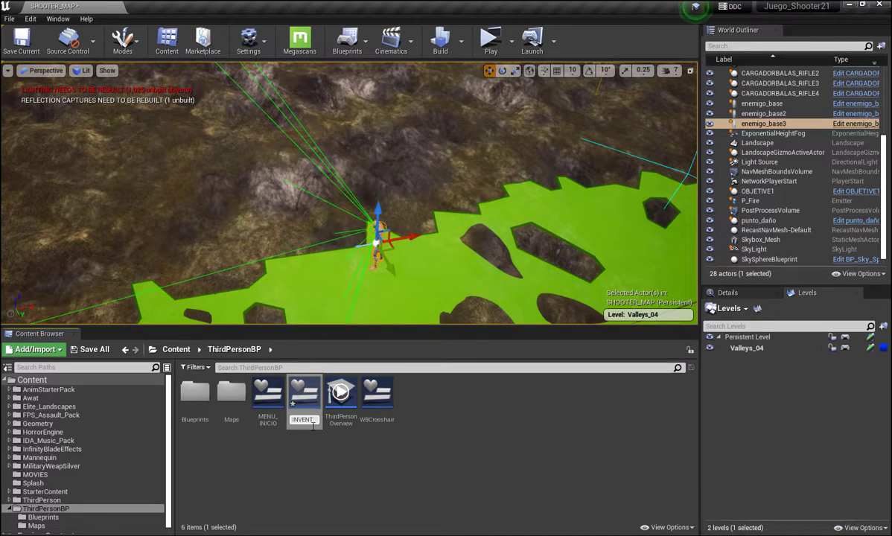
type("AR")
type("IO")
key("Return")
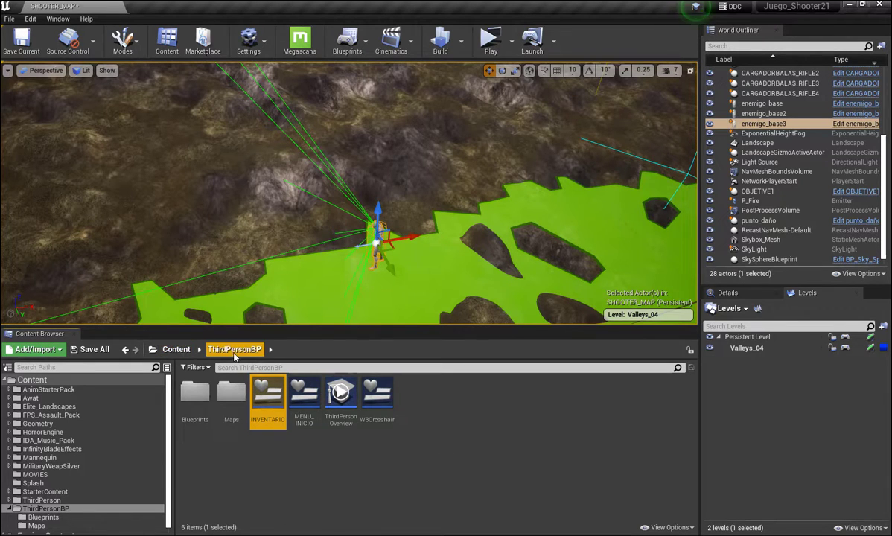
Open ThirdPersonCharacter from the Blueprints folder and frame empty graph space below the sprint nodes.
double_click(195, 395)
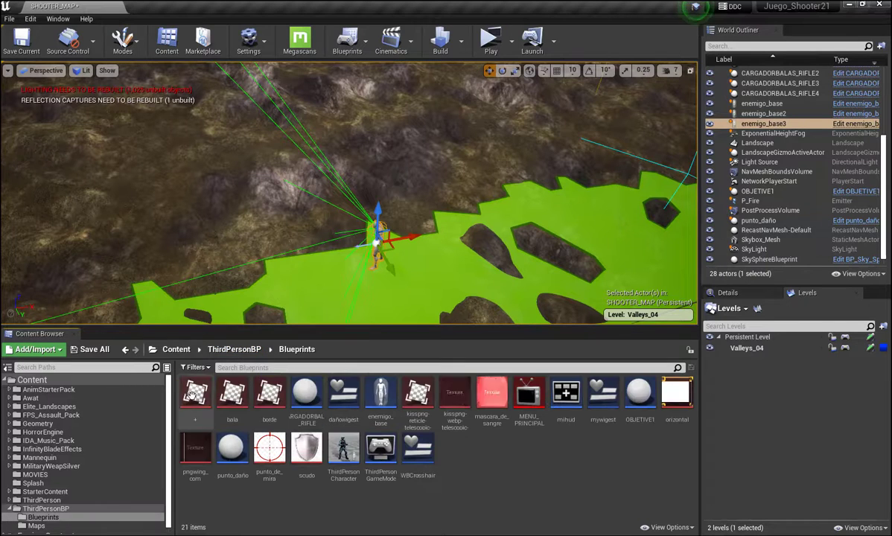
double_click(348, 454)
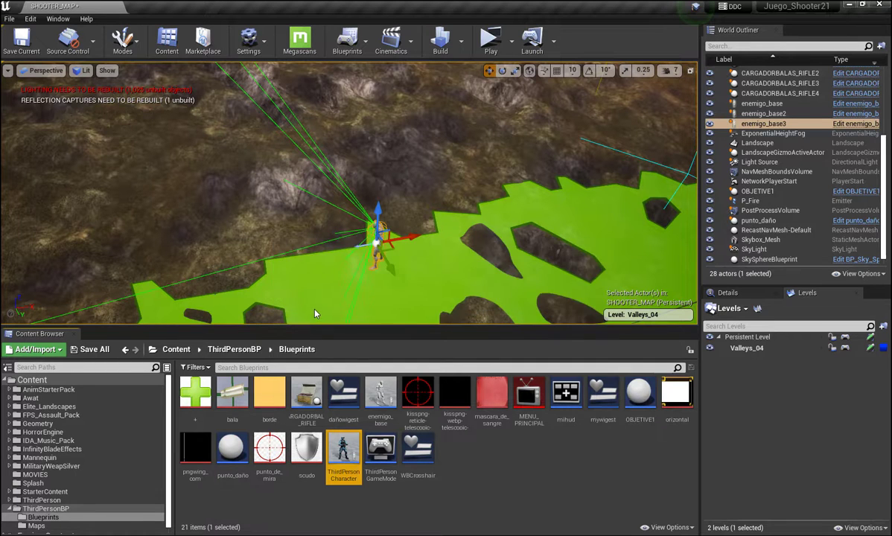
scroll(315, 312, "down", 5)
scroll(418, 344, "down", 2)
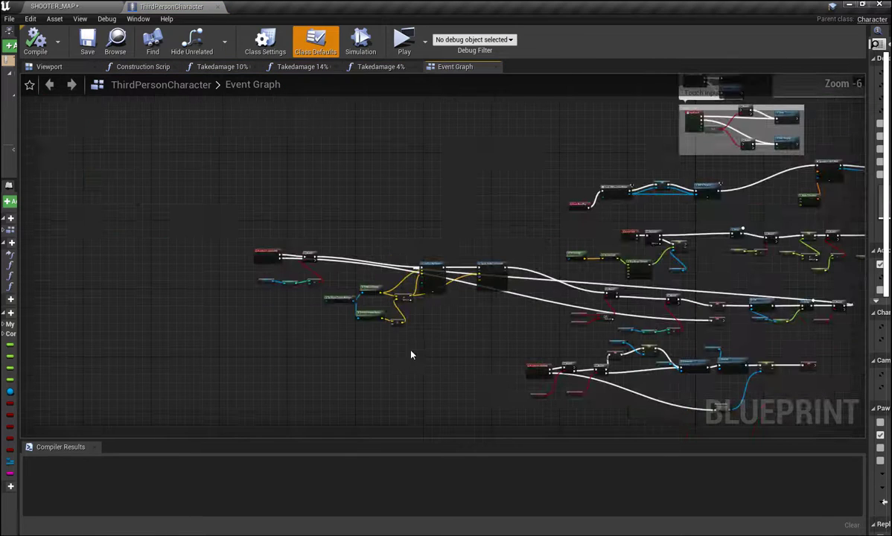
scroll(456, 381, "down", 1)
mouse_move(455, 382)
right_mouse_down()
mouse_move(360, 209)
mouse_move(352, 104)
right_mouse_up()
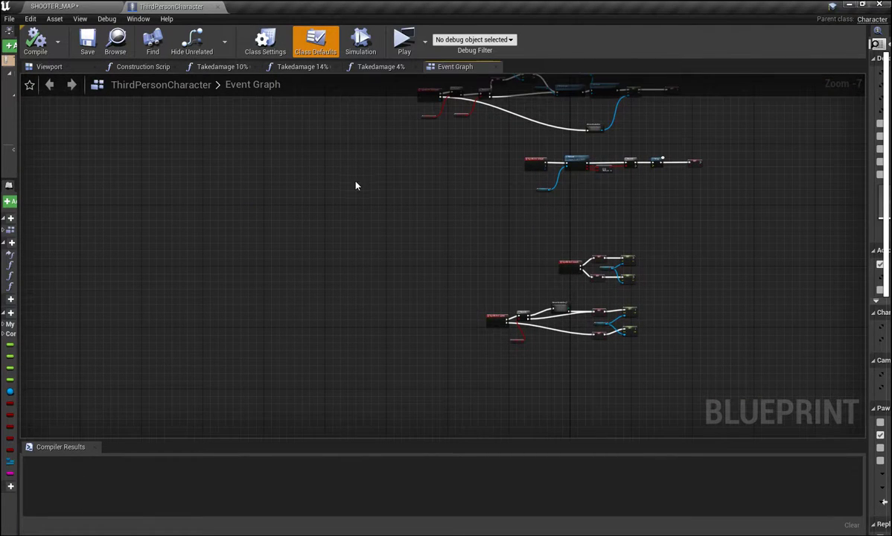
right_click_drag(385, 296, 324, 191)
scroll(450, 269, "up", 4)
mouse_move(450, 269)
right_mouse_down()
mouse_move(431, 273)
mouse_move(425, 306)
right_mouse_up()
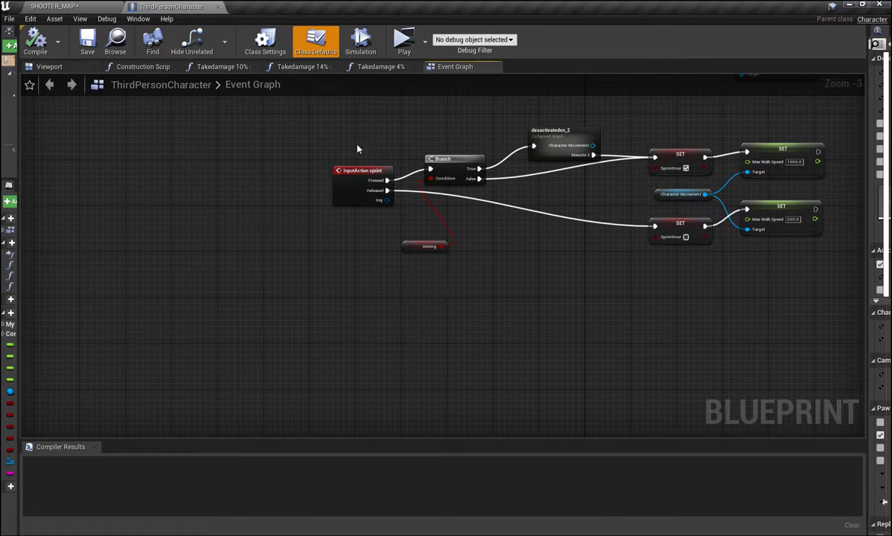
right_click_drag(486, 333, 378, 254)
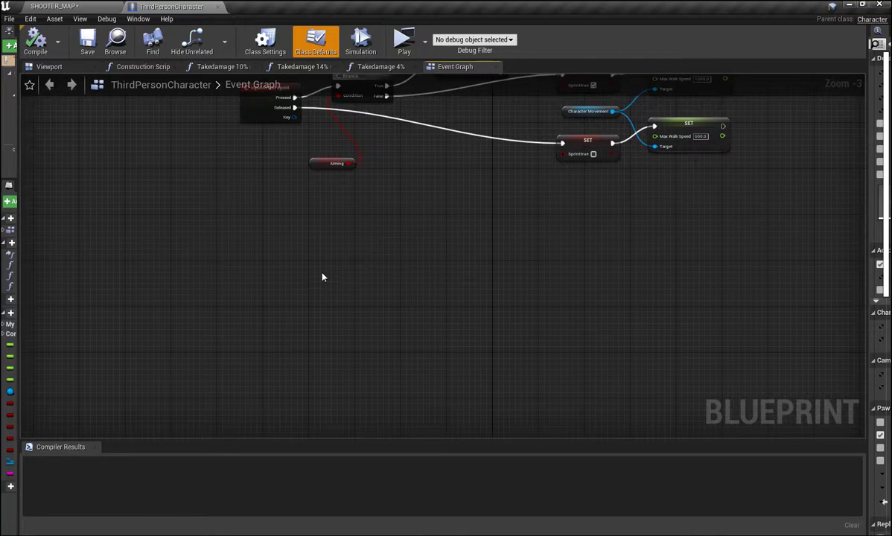
Add an I keyboard input event to the graph and drag a wire from its Pressed pin.
right_click(264, 276)
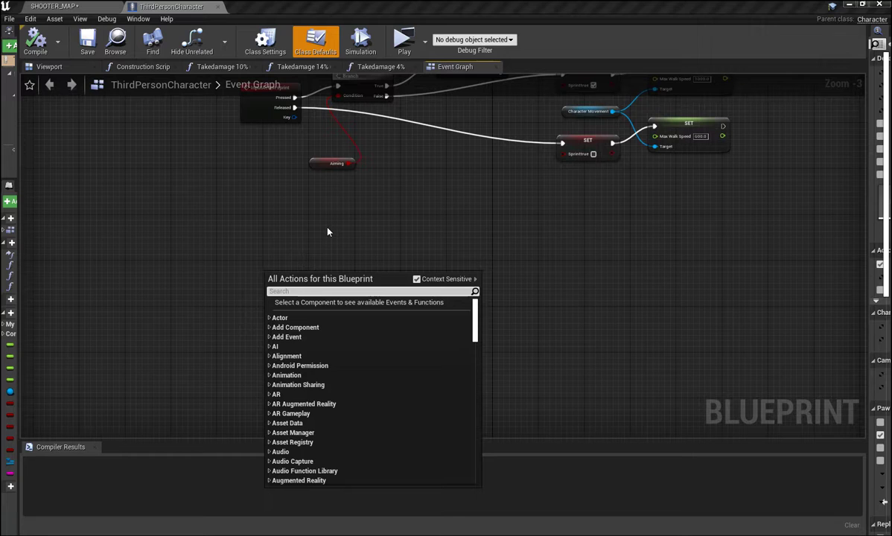
type("I")
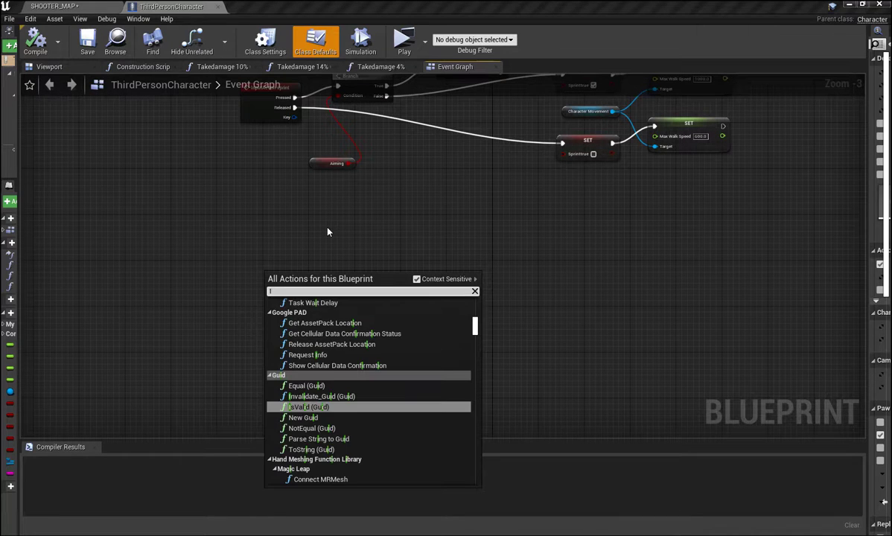
type(" K")
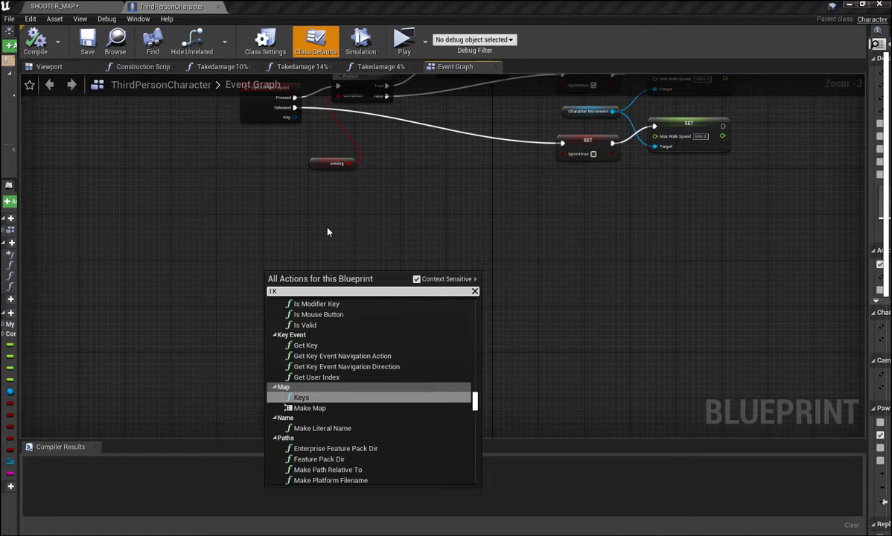
type("EYB")
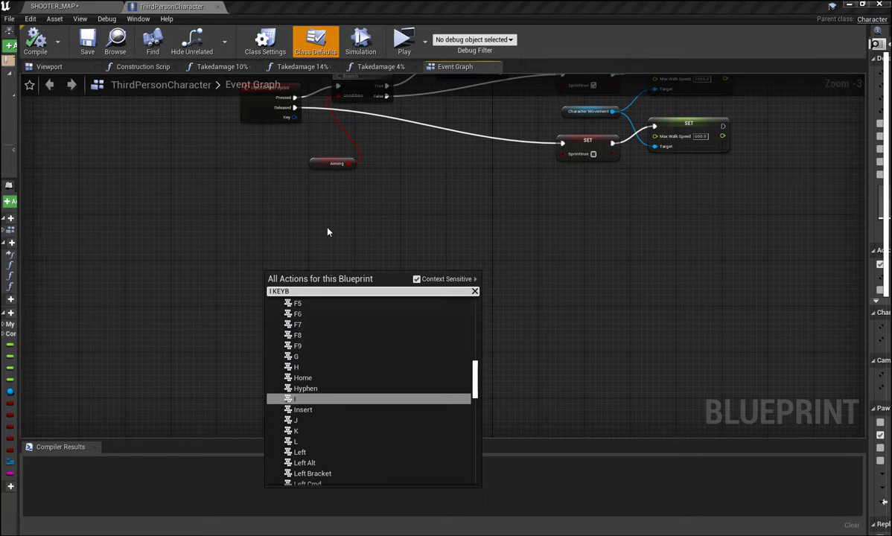
left_click(307, 400)
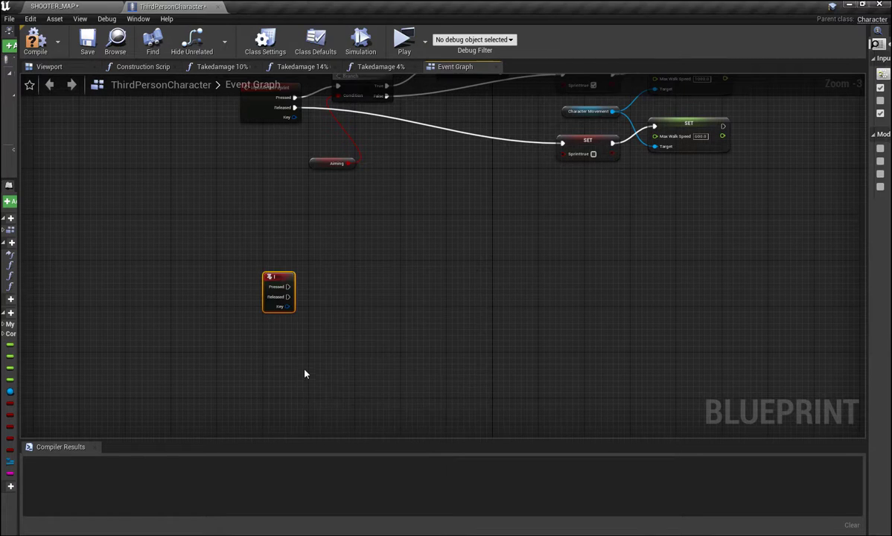
scroll(309, 331, "up", 1)
scroll(314, 324, "up", 2)
mouse_move(325, 321)
right_mouse_down()
mouse_move(349, 305)
mouse_move(382, 305)
right_mouse_up()
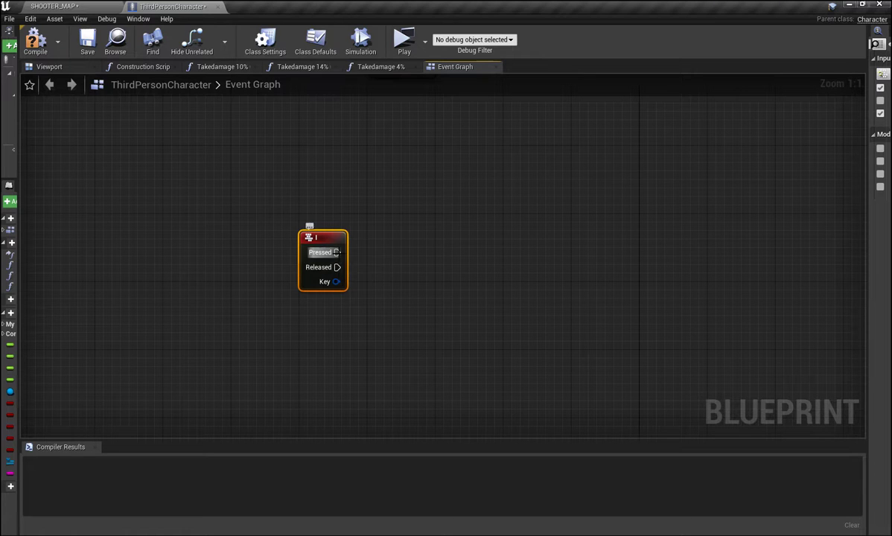
left_click_drag(337, 252, 379, 257)
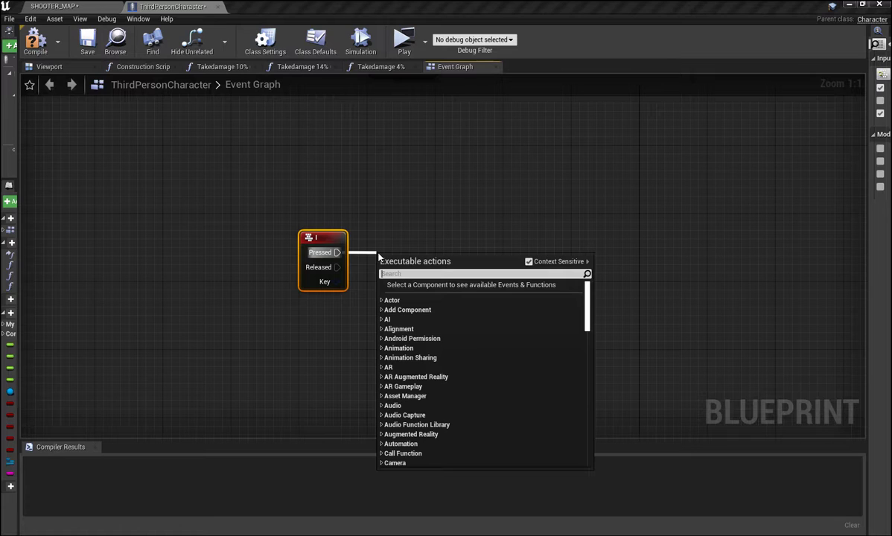
Connect a Create Widget node to Pressed with its Class set to INVENTARIO.
type("CR")
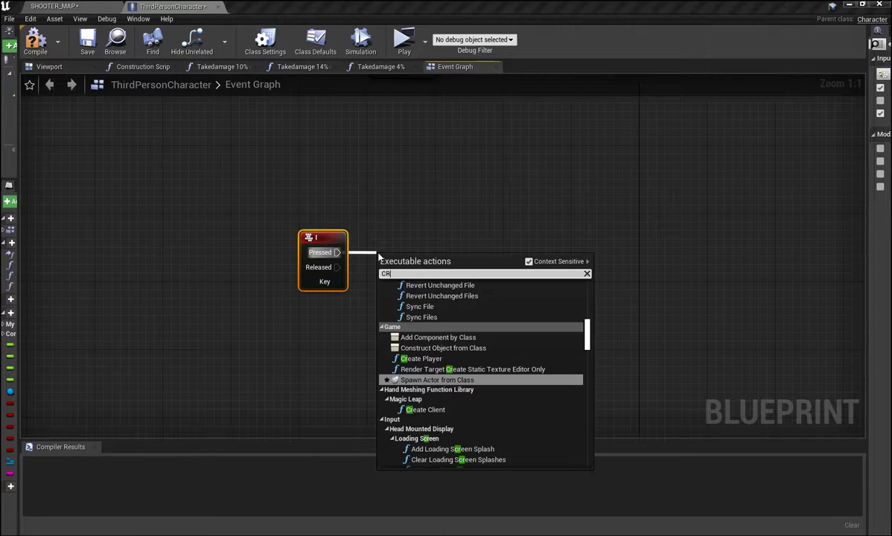
type("EATE")
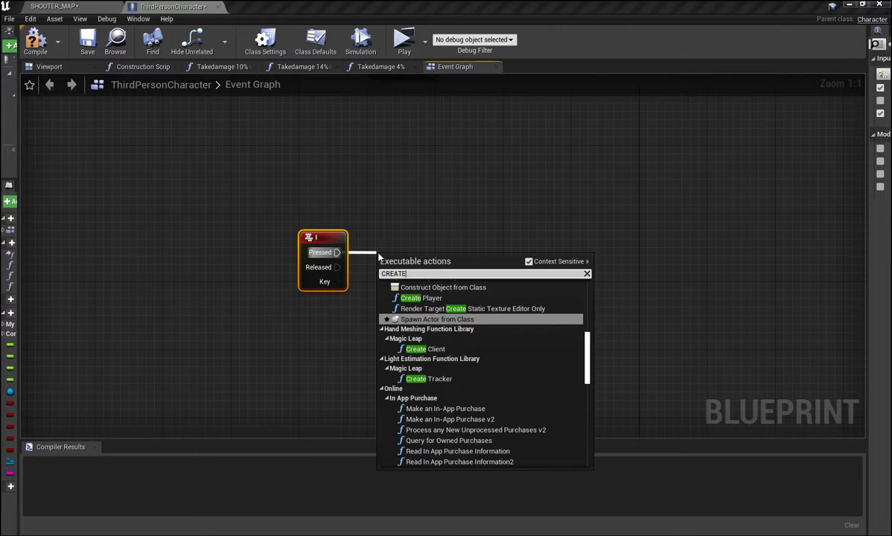
type(" W")
left_click(429, 296)
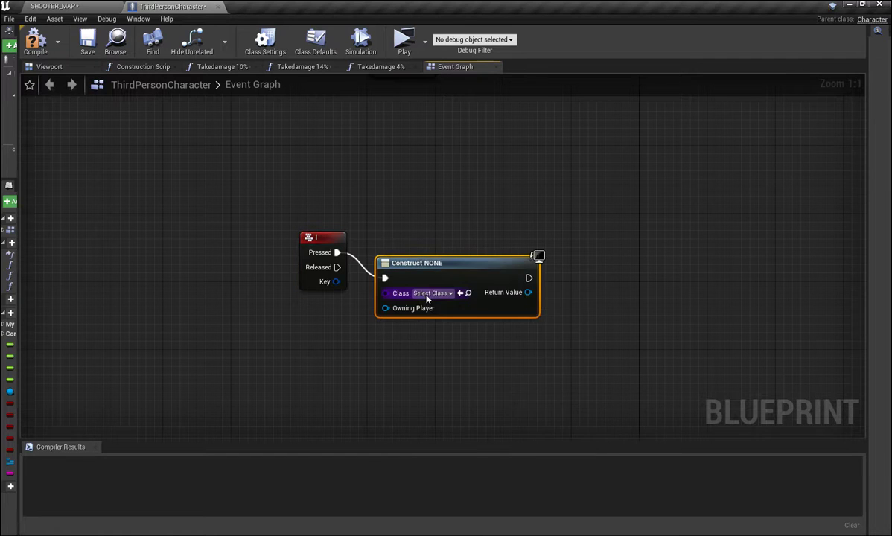
left_click_drag(442, 263, 442, 236)
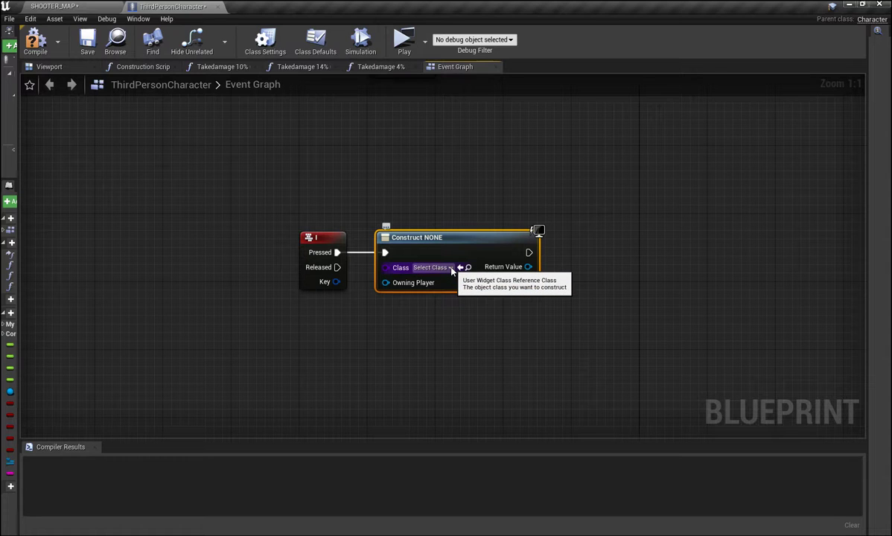
left_click(451, 270)
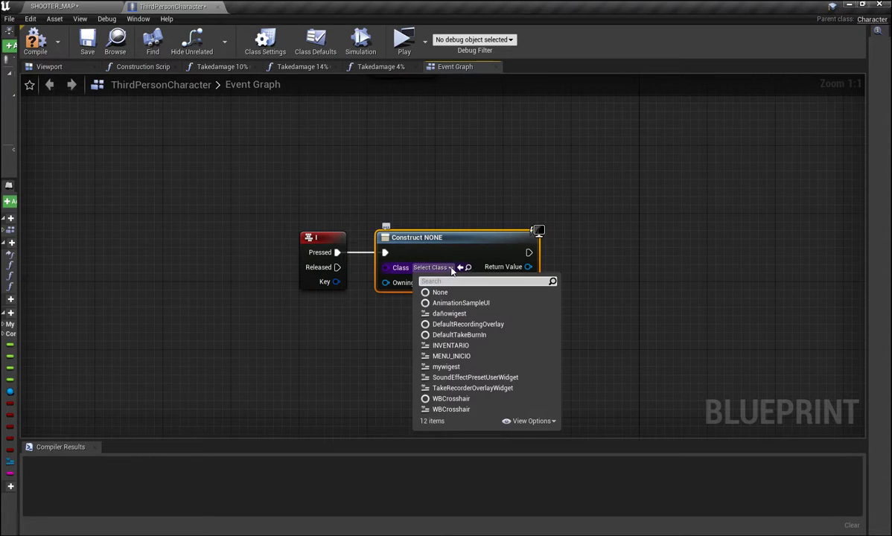
left_click(453, 346)
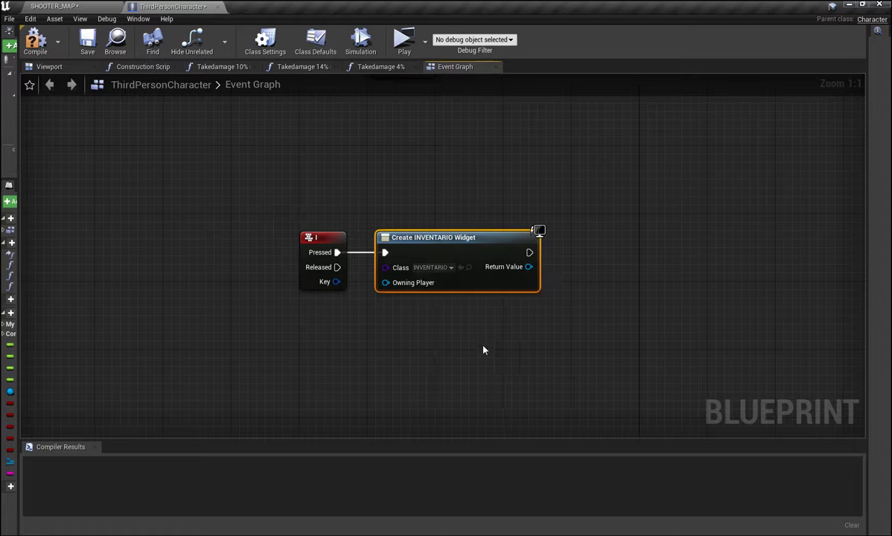
Feed the created widget's Return Value into an Add to Viewport node aligned beside it.
right_click_drag(483, 350, 275, 351)
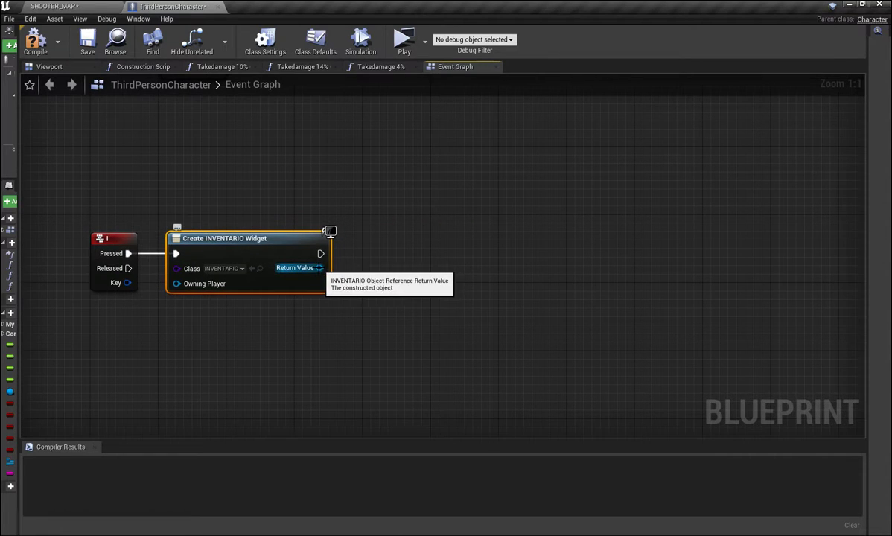
left_click_drag(321, 268, 346, 273)
type("a")
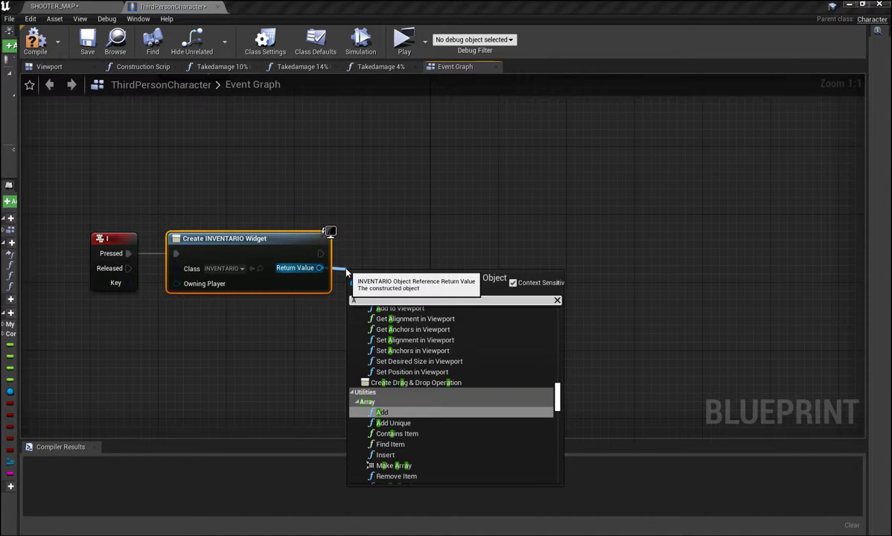
type("dd")
left_click(399, 351)
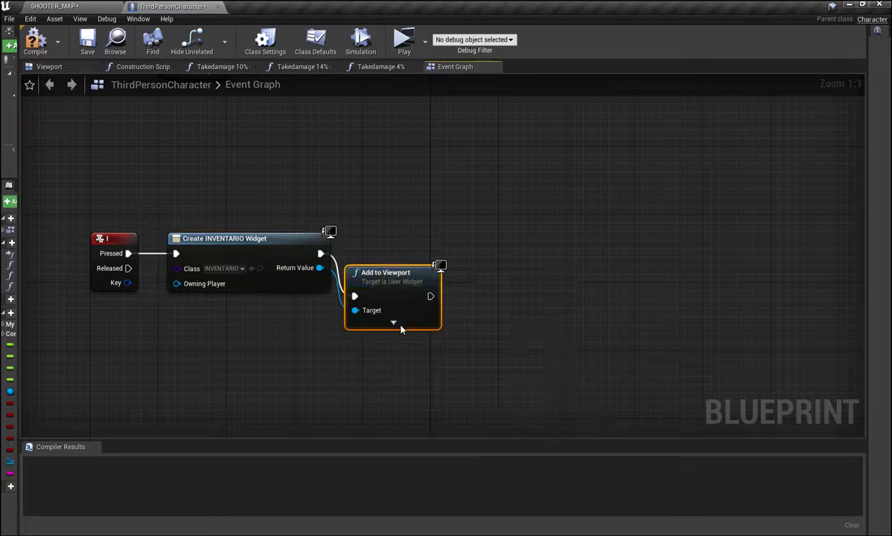
left_click_drag(401, 327, 401, 284)
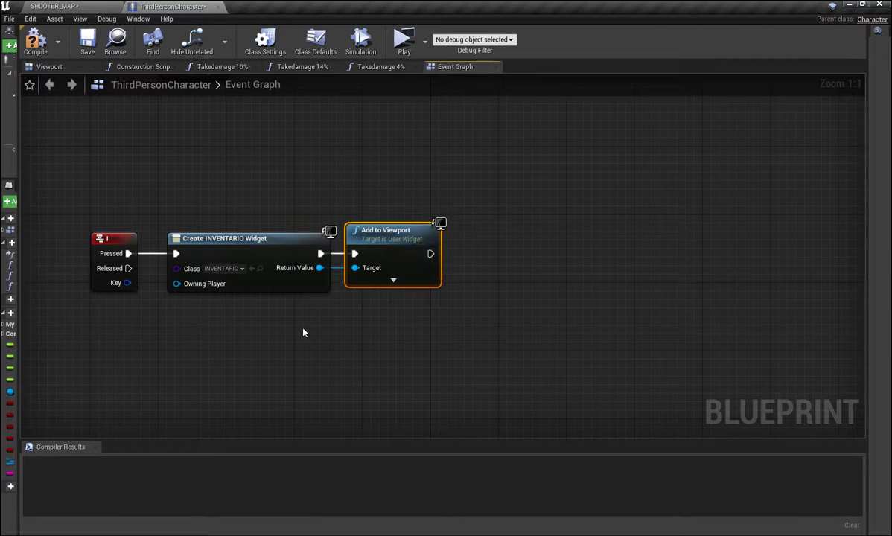
right_click_drag(303, 333, 393, 306)
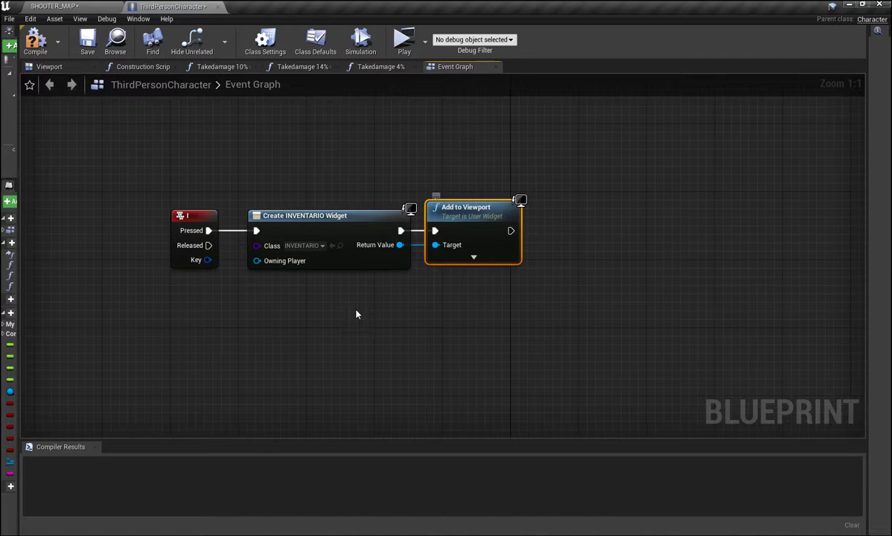
Add a Get Player Controller node near the widget nodes.
right_click(296, 302)
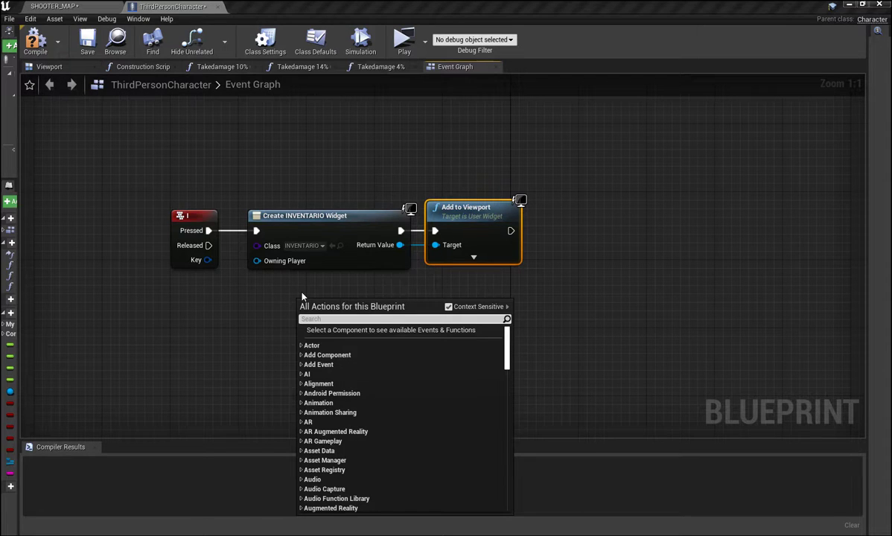
type("GET")
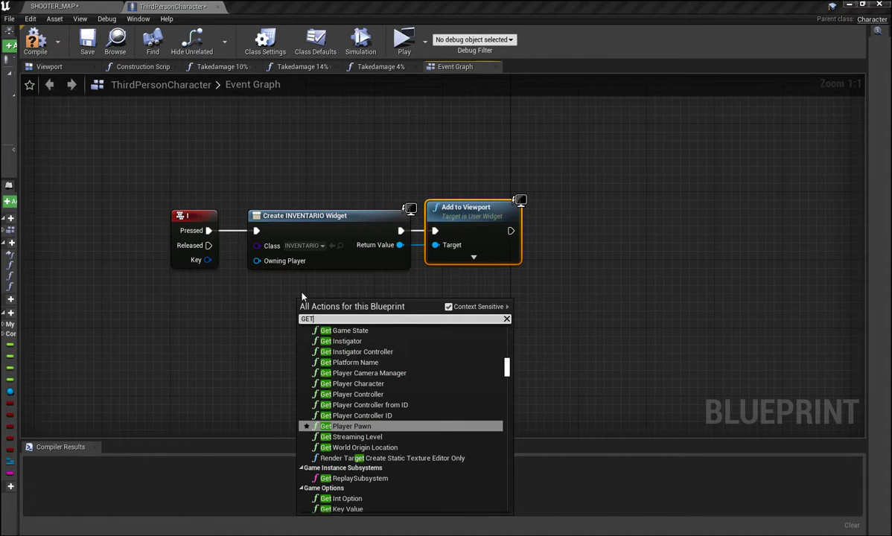
type("P")
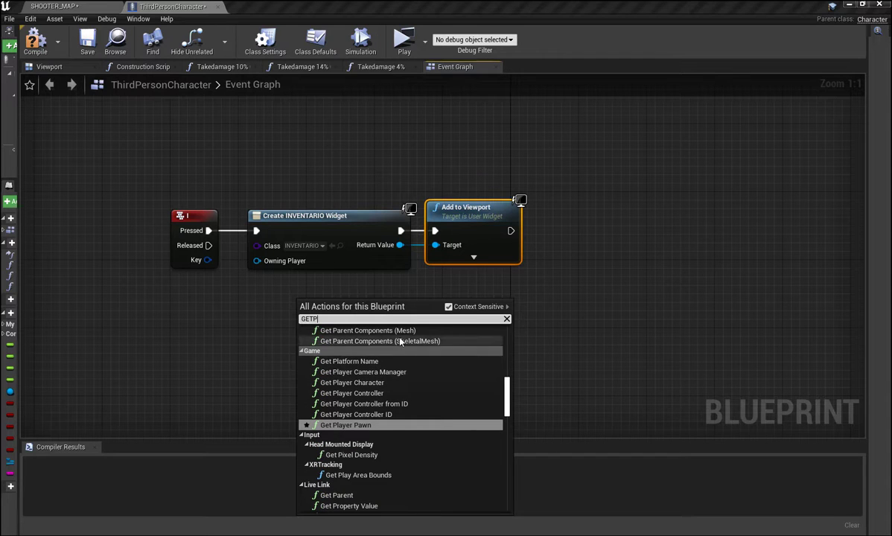
left_click(371, 395)
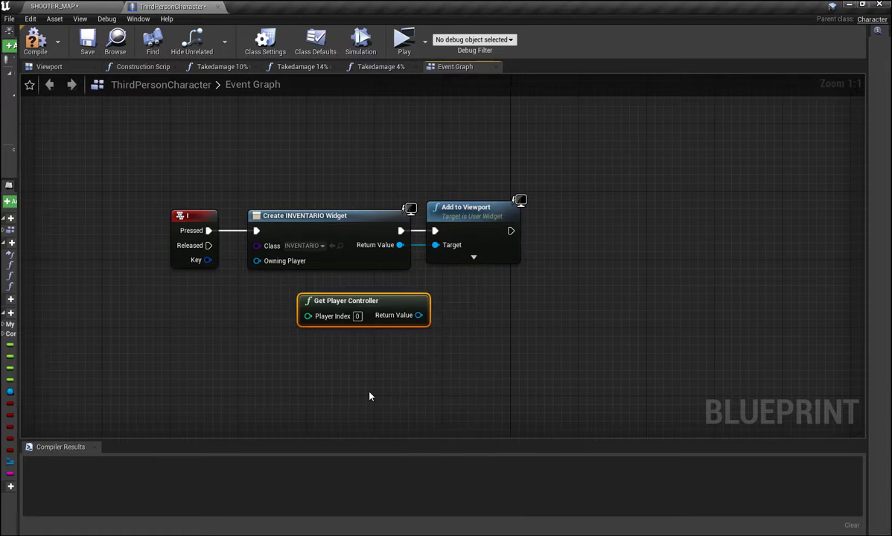
right_click_drag(441, 383, 230, 318)
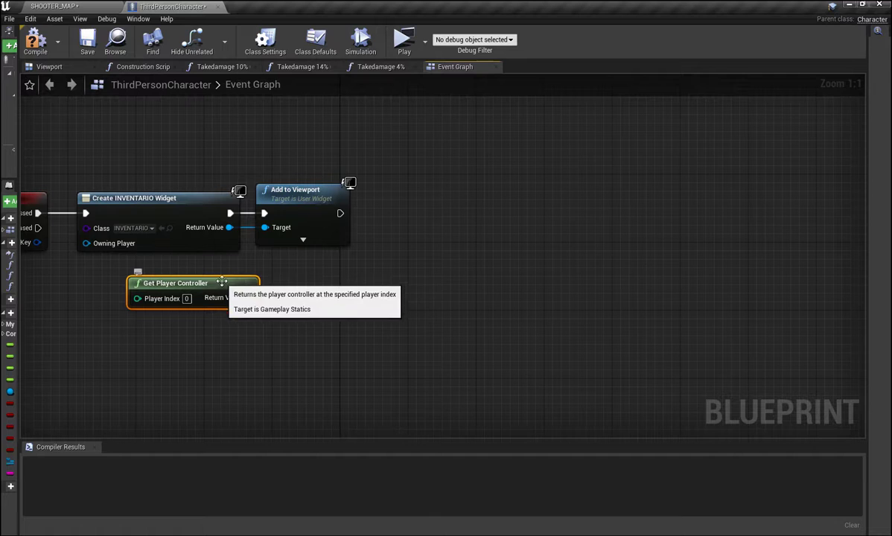
mouse_move(223, 296)
left_mouse_down()
mouse_move(224, 279)
mouse_move(360, 264)
left_mouse_up()
Add a Set Show Mouse Cursor node on the controller, executed right after Add to Viewport.
type("SET")
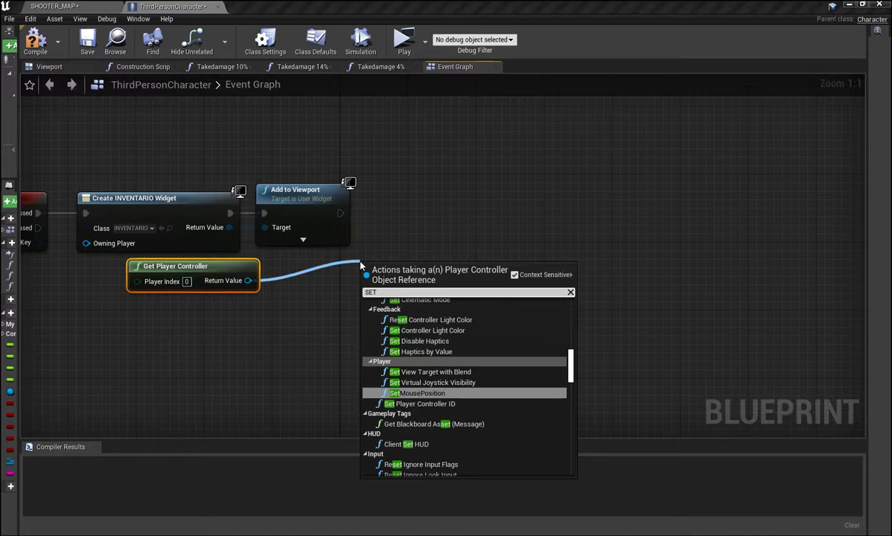
type("SH")
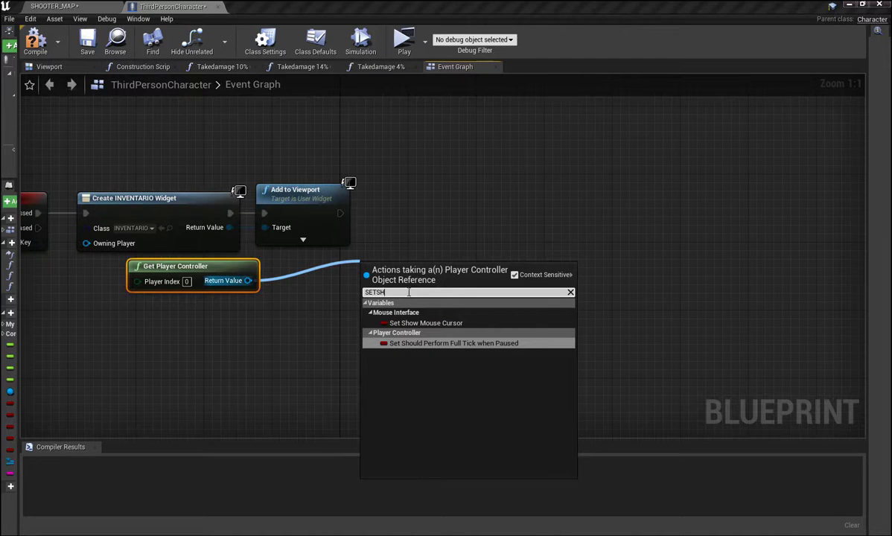
left_click(426, 323)
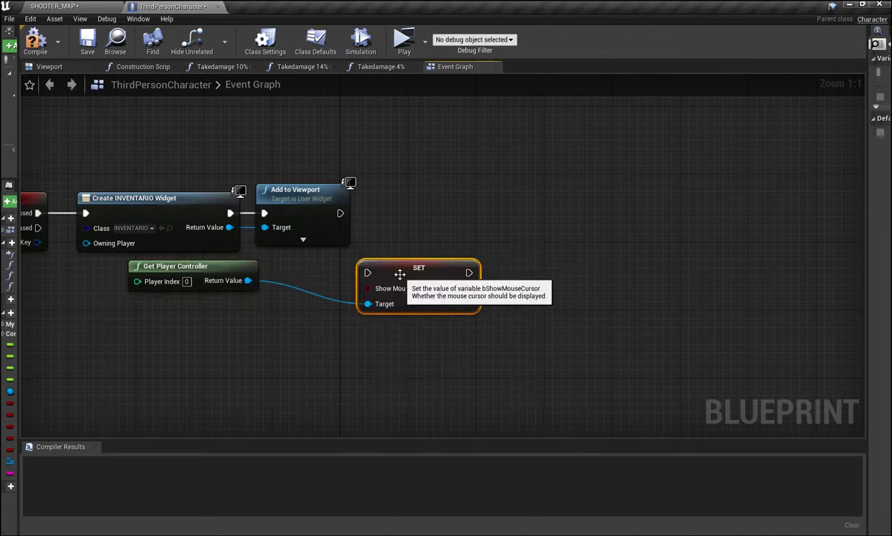
left_click_drag(400, 274, 417, 213)
left_click_drag(340, 213, 384, 213)
right_click_drag(393, 313, 370, 297)
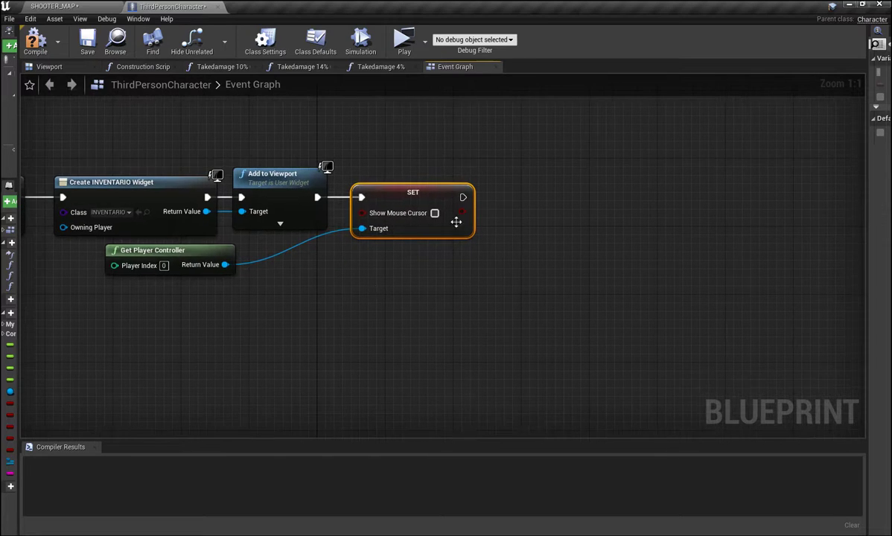
Enable Show Mouse Cursor and chain a Set Input Mode Game And UI node after SET.
left_click(435, 214)
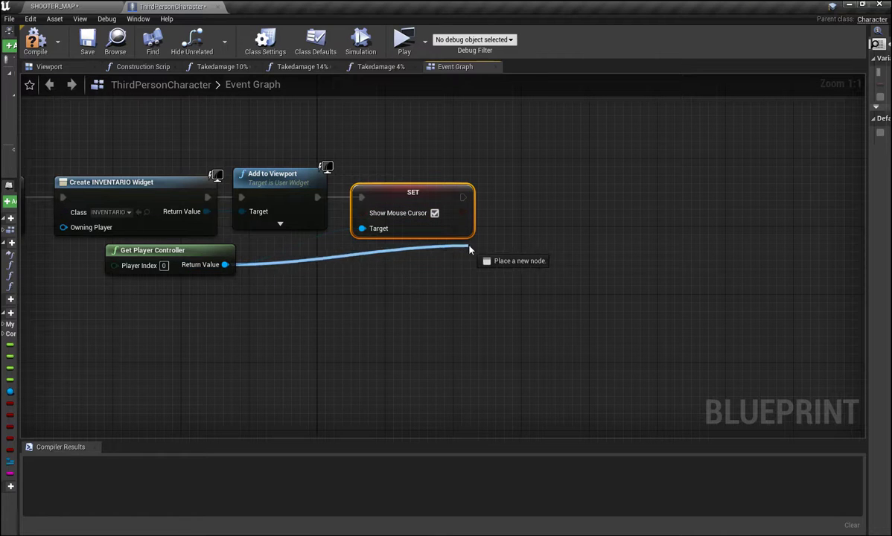
left_click_drag(223, 265, 478, 257)
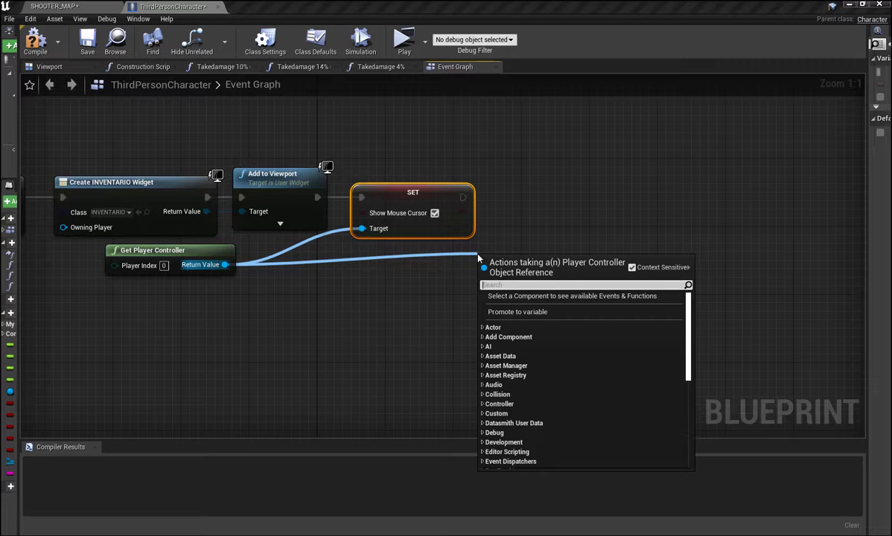
type("SET")
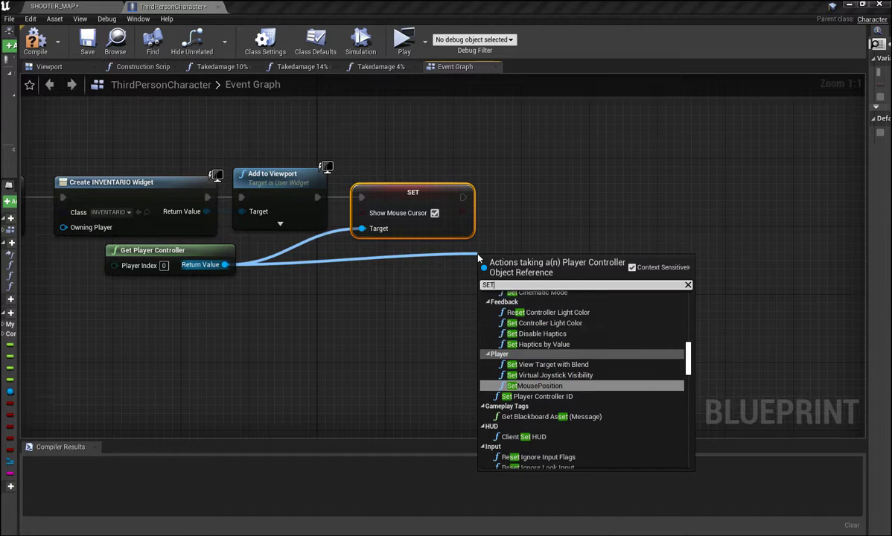
type("IN")
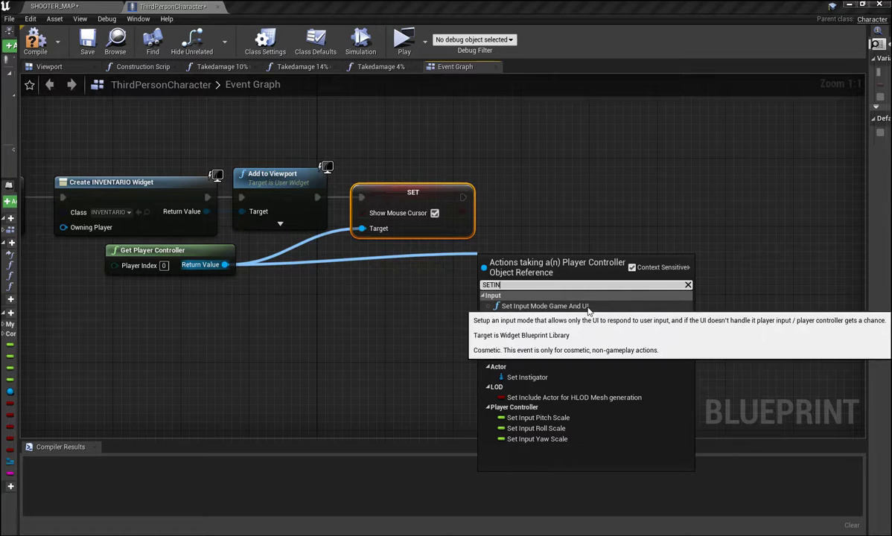
left_click(578, 307)
left_click_drag(523, 271, 533, 196)
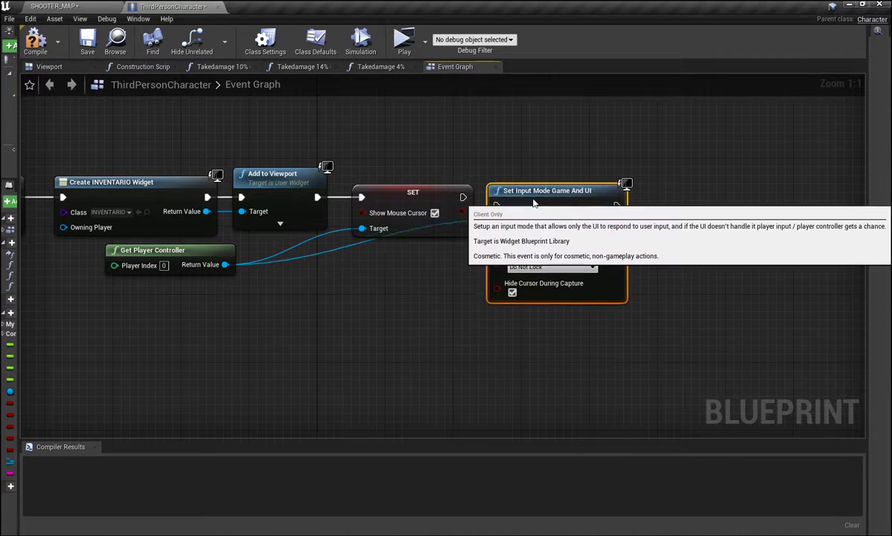
left_click_drag(464, 197, 498, 198)
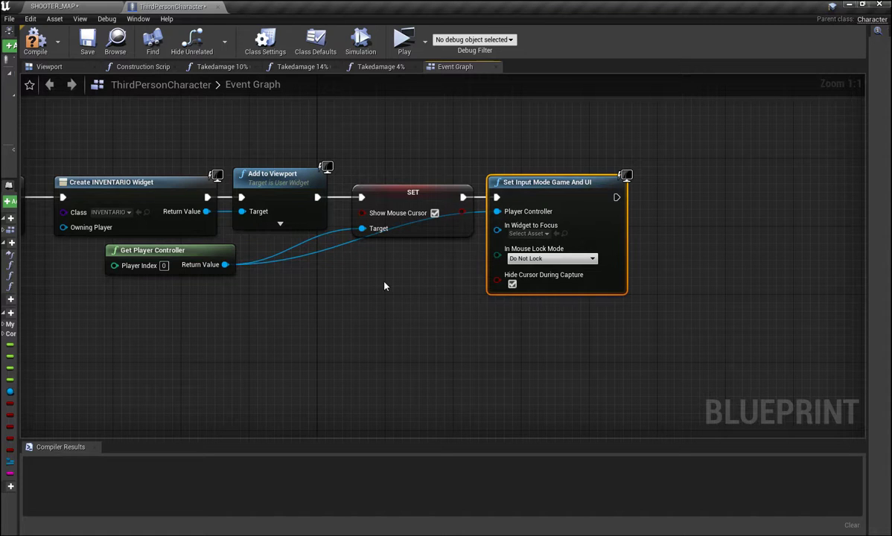
Pan and zoom to frame the whole I key chain in the graph.
right_click_drag(390, 287, 441, 291)
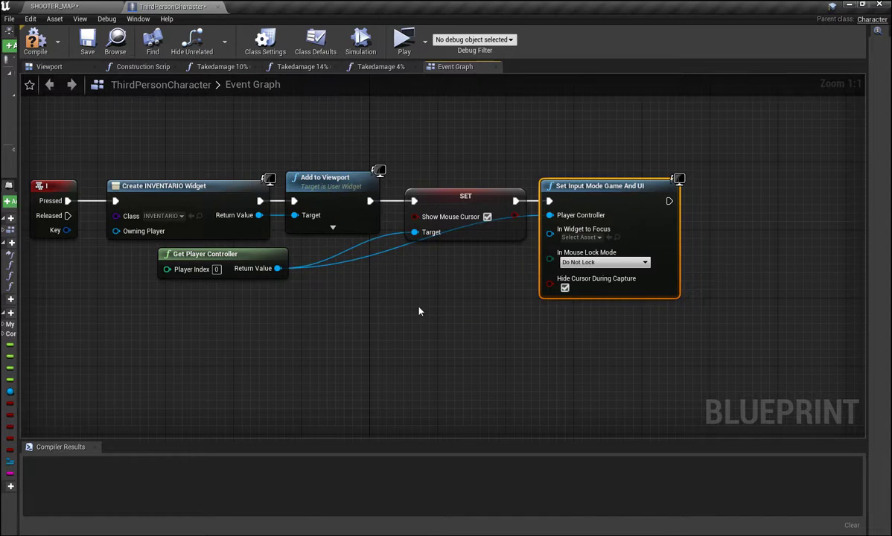
right_click_drag(418, 309, 292, 269)
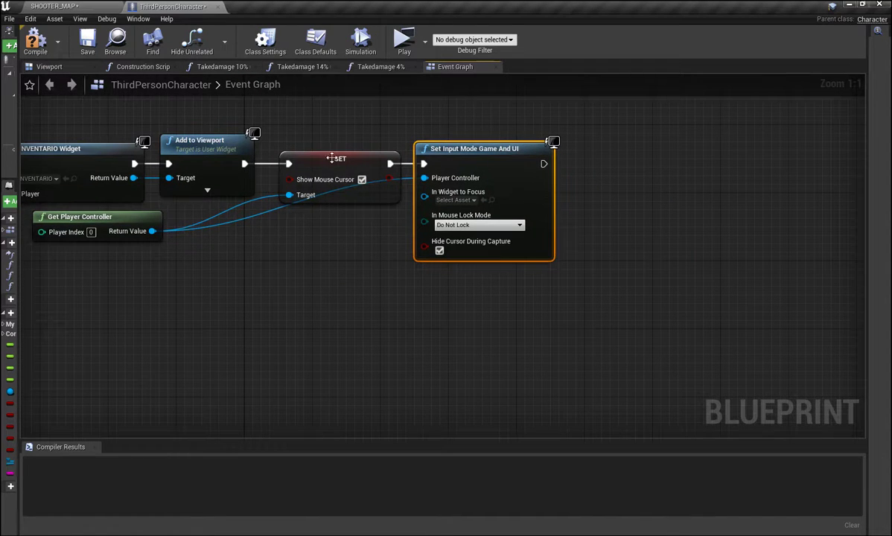
right_click_drag(353, 220, 329, 224)
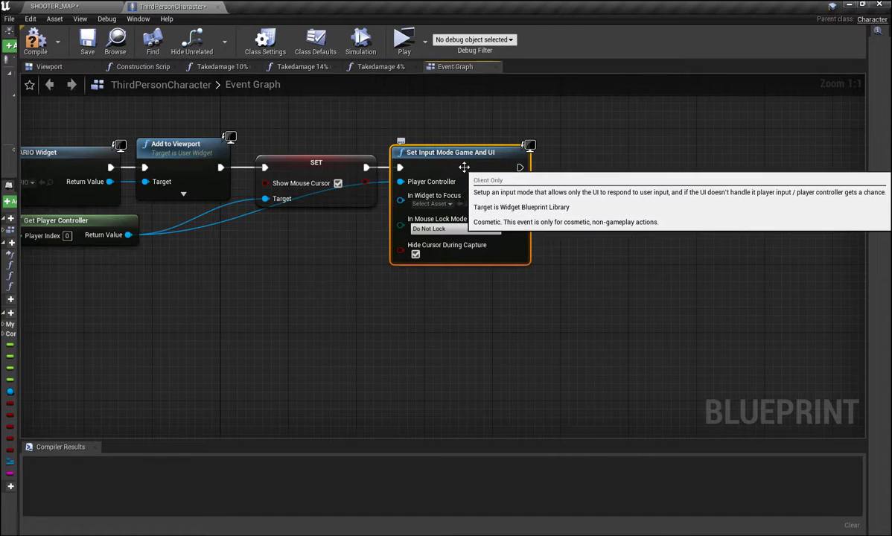
scroll(286, 260, "down", 2)
scroll(289, 260, "down", 1)
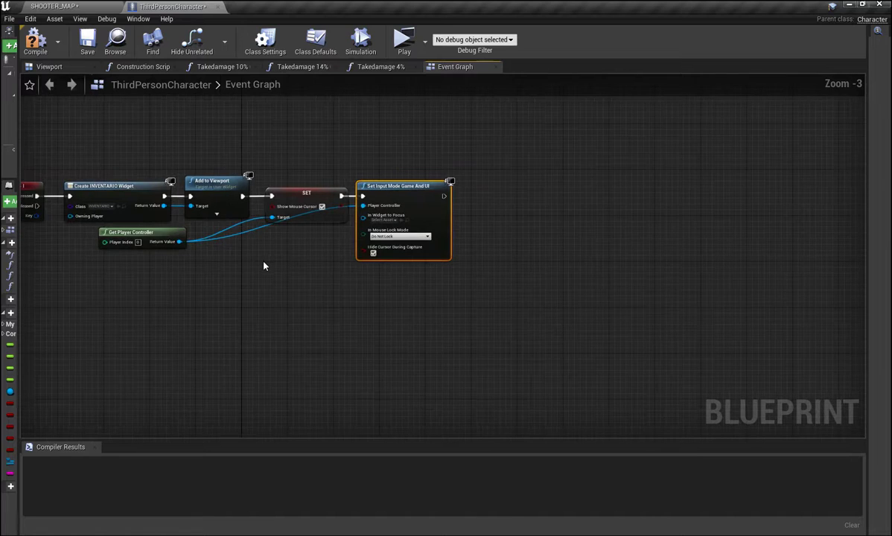
right_click_drag(265, 265, 356, 247)
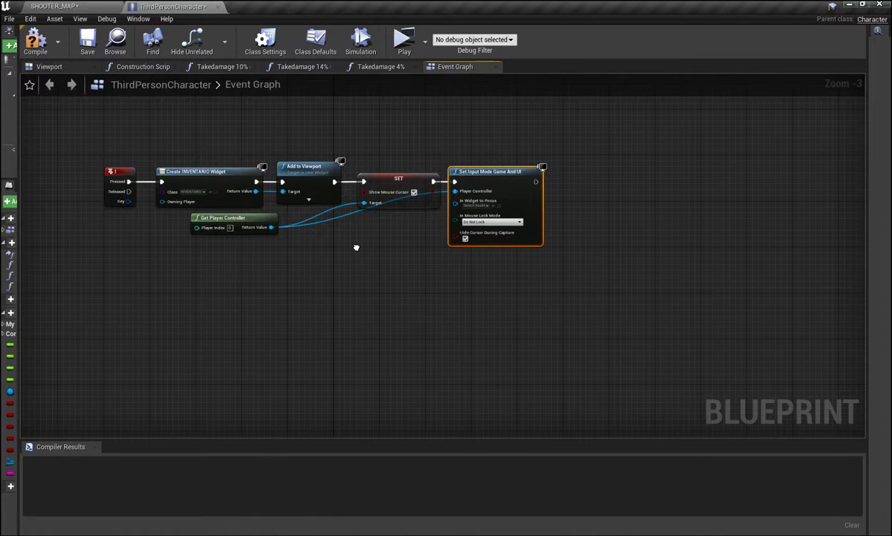
right_click_drag(356, 247, 357, 247)
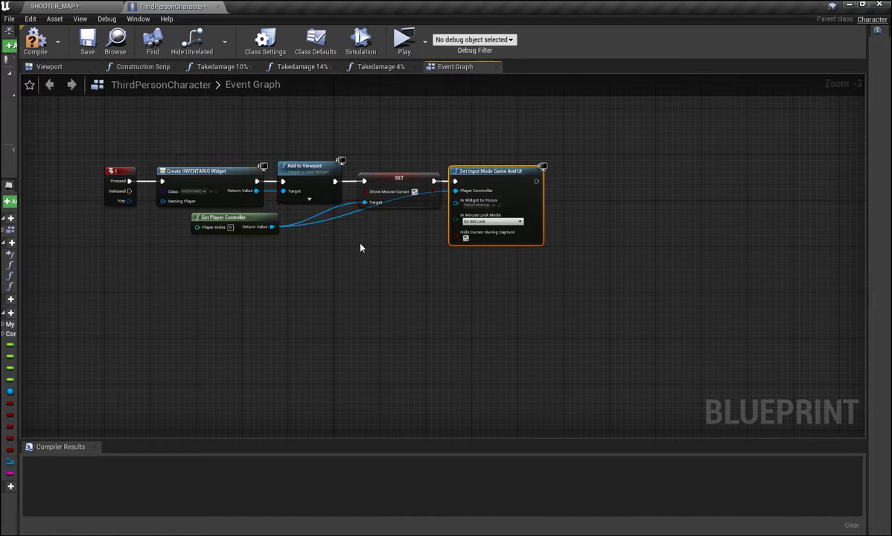
Compile and save ThirdPersonCharacter, then open INVENTARIO from the ThirdPersonBP folder.
left_click(34, 39)
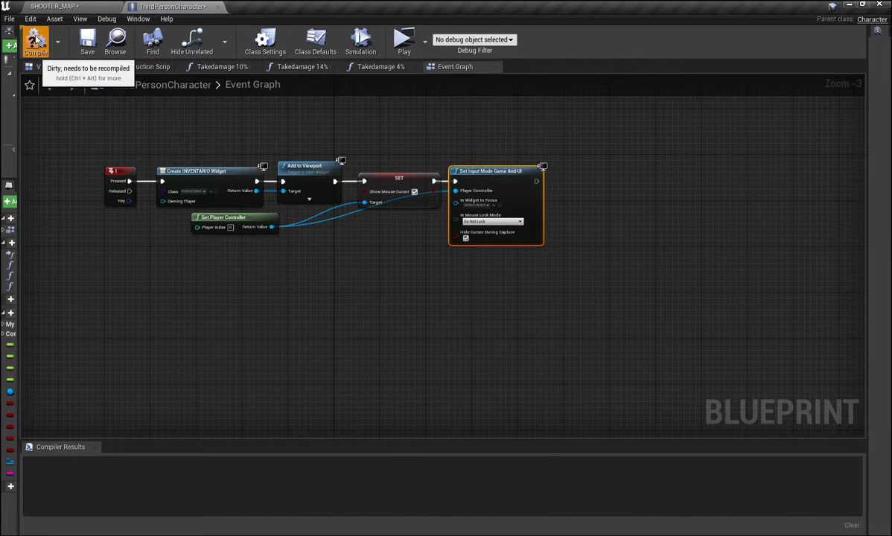
left_click(97, 53)
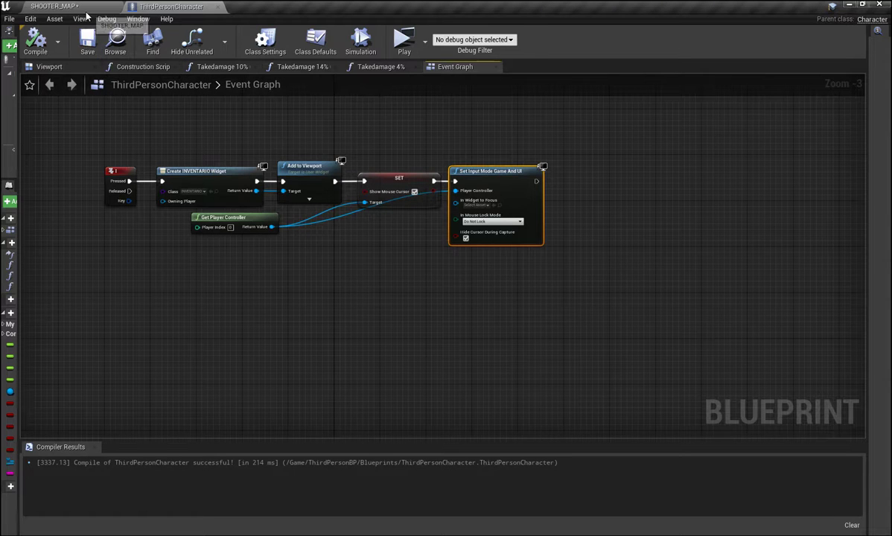
left_click(87, 11)
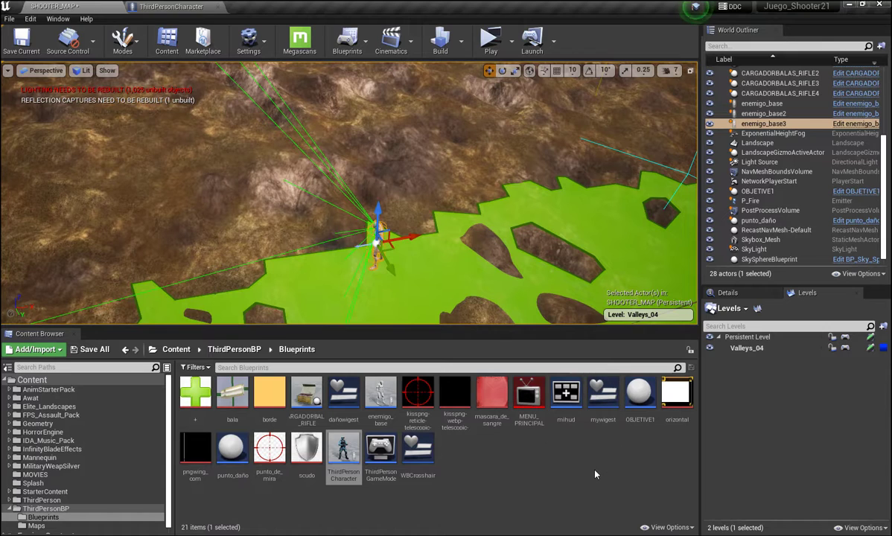
left_click(230, 351)
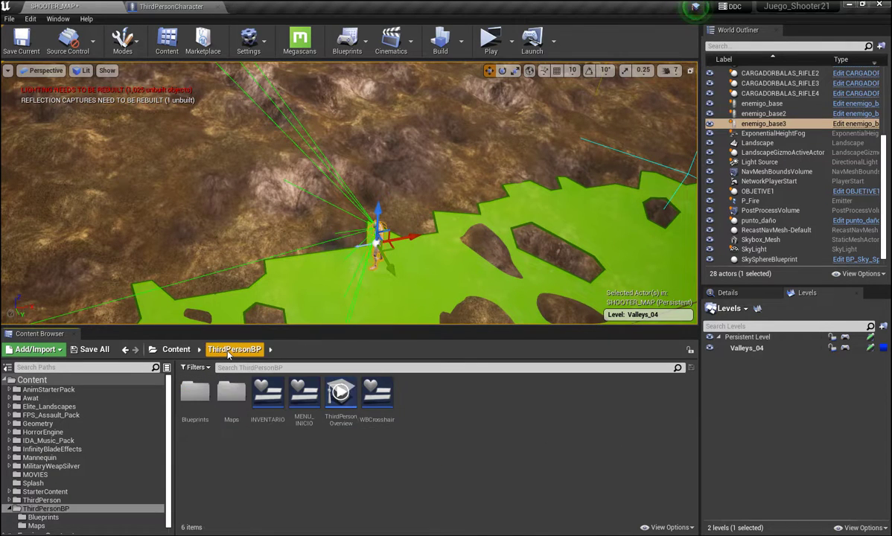
double_click(277, 417)
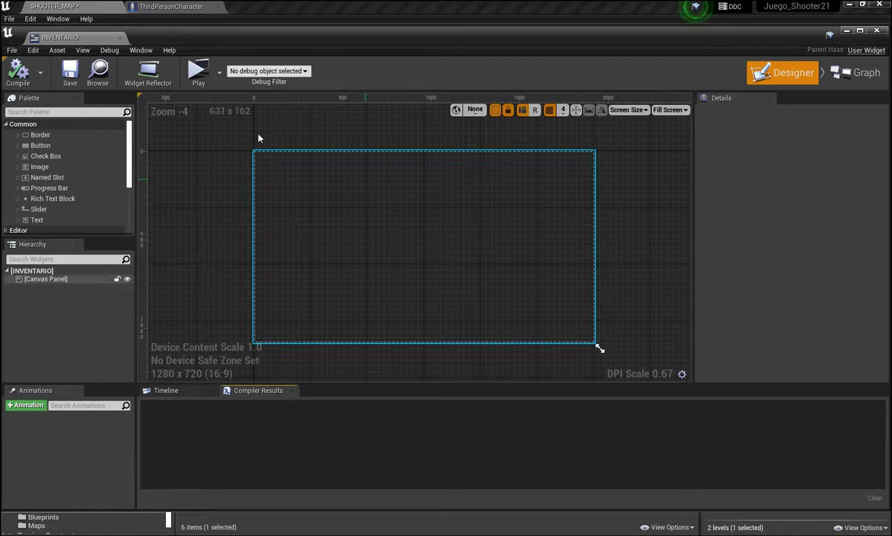
Place a text block near the canvas top centre and set its text to INVENTARIO.
mouse_move(37, 221)
left_mouse_down()
mouse_move(332, 222)
mouse_move(392, 161)
left_mouse_up()
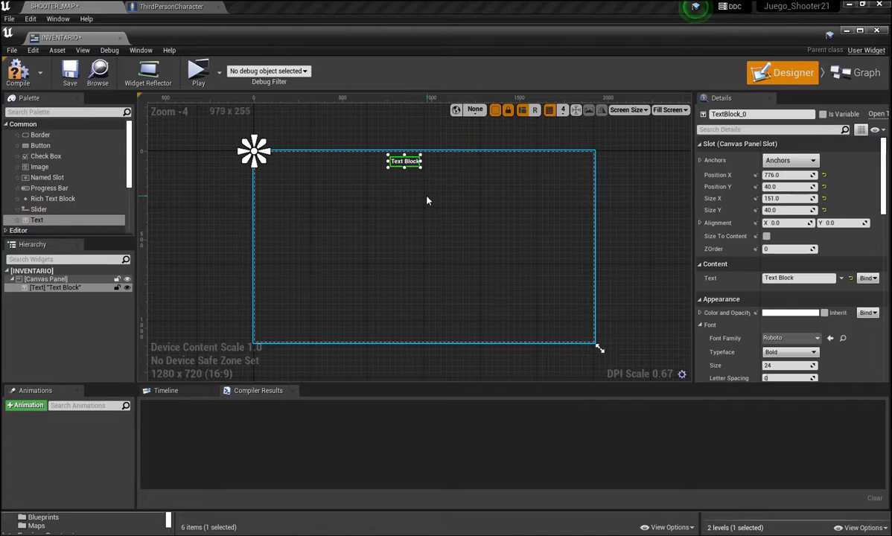
scroll(398, 182, "up", 3)
right_click_drag(409, 178, 415, 204)
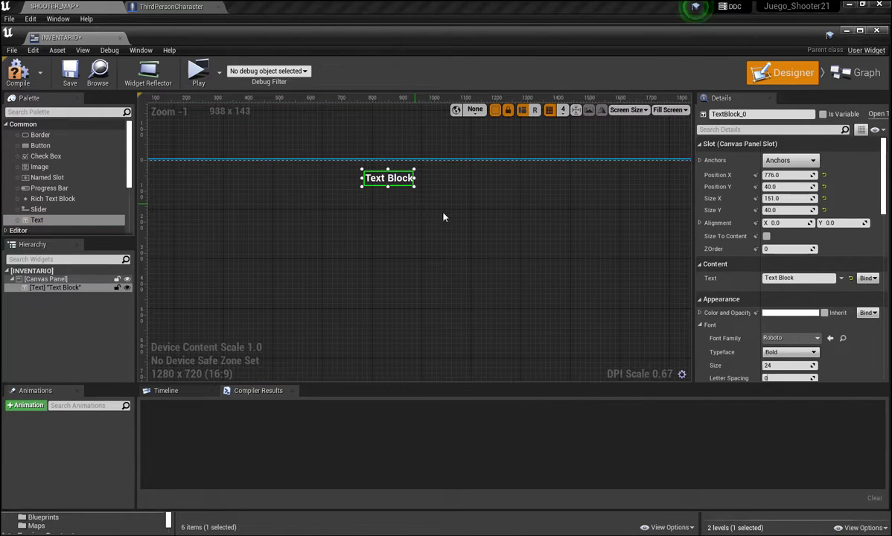
left_click(778, 278)
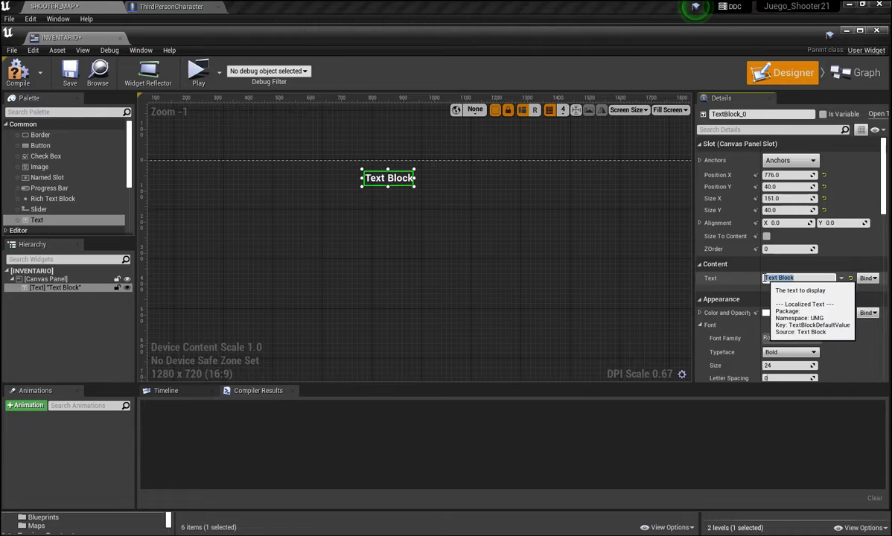
key("BackSpace")
type("VEN")
type("TARIO")
key("Return")
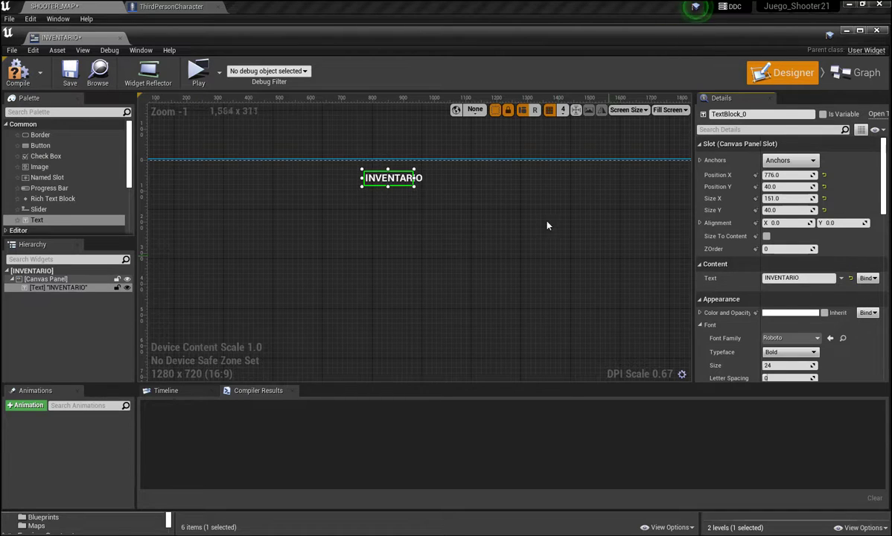
Widen the INVENTARIO text block and drop a Button onto the canvas top-right.
scroll(449, 283, "down", 2)
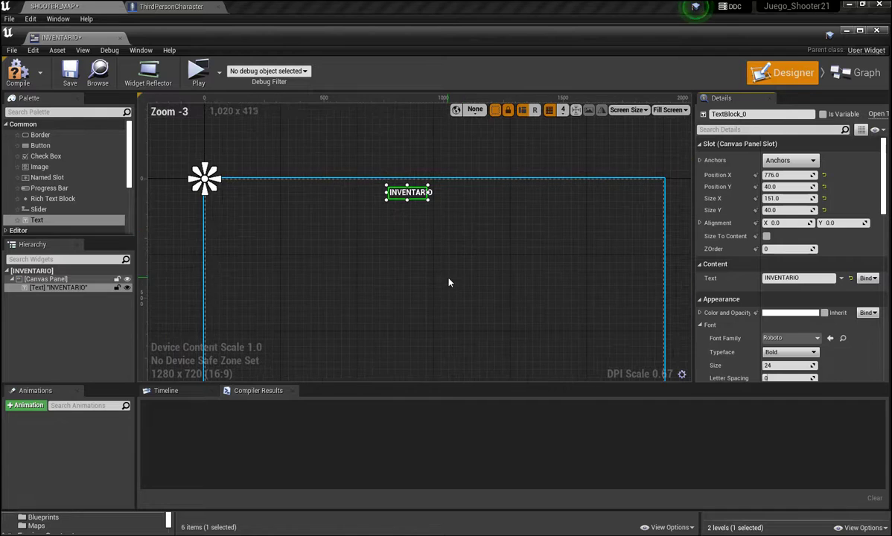
right_click_drag(449, 283, 448, 217)
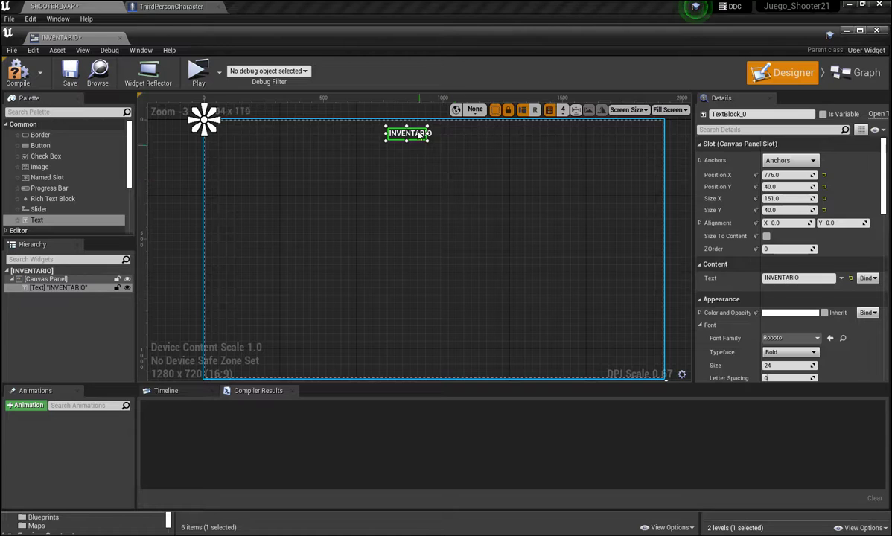
left_click_drag(430, 135, 440, 133)
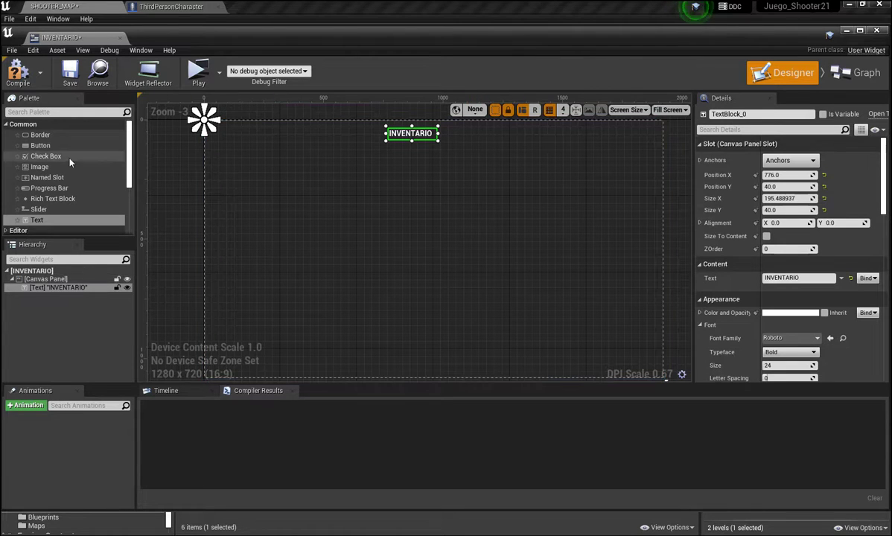
mouse_move(41, 145)
left_mouse_down()
mouse_move(567, 219)
mouse_move(632, 129)
left_mouse_up()
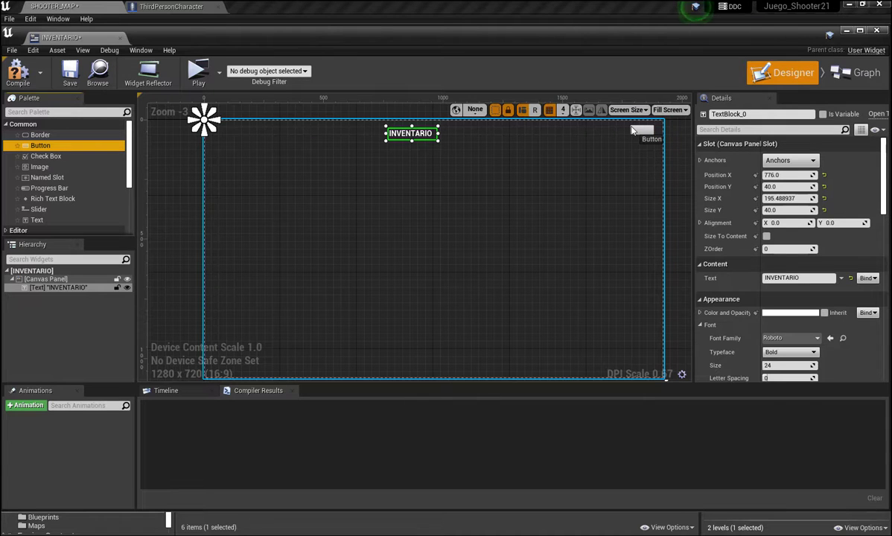
Size the top-right button and give it a text label reading EXIT.
left_click_drag(632, 130, 642, 145)
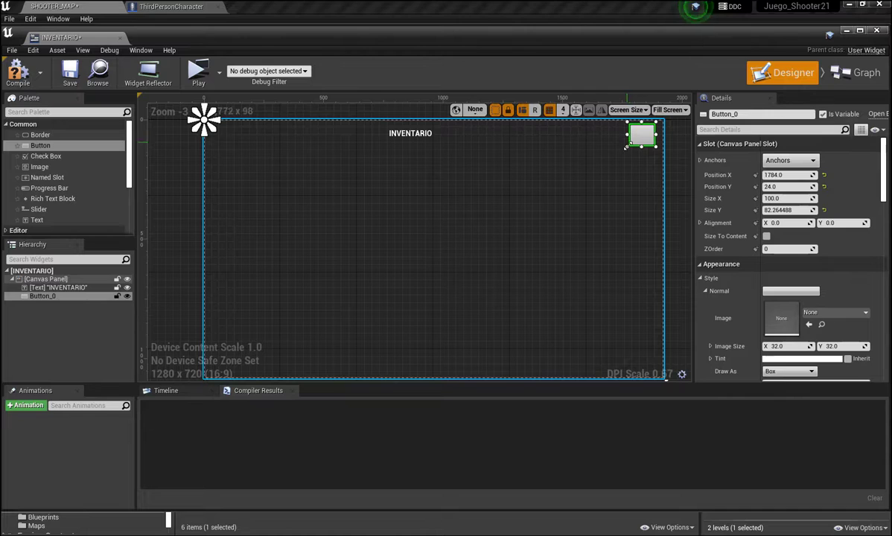
left_click(631, 151)
left_click(642, 135)
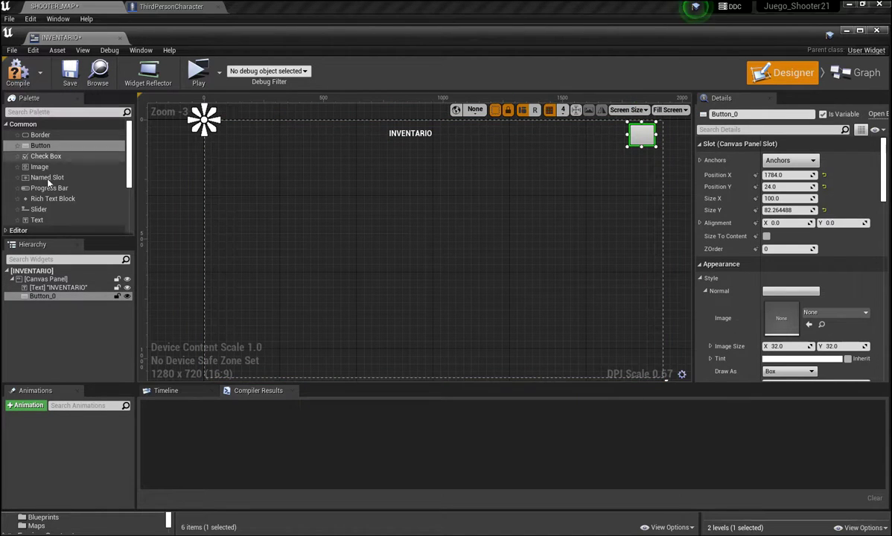
left_click_drag(37, 220, 642, 136)
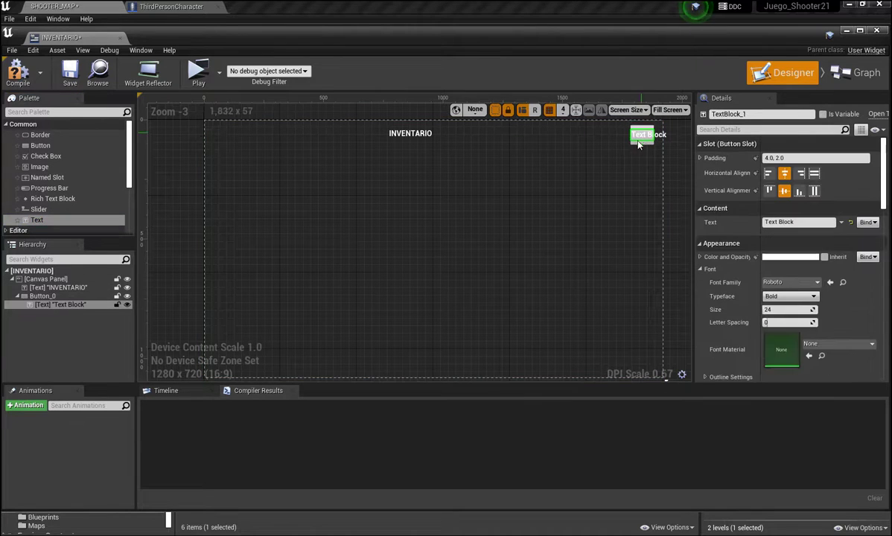
left_click(761, 222)
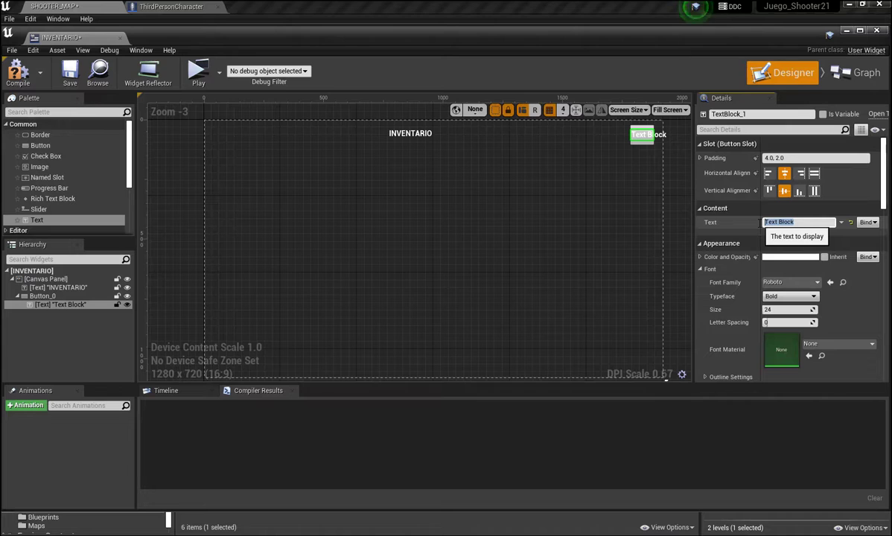
type("EXIT")
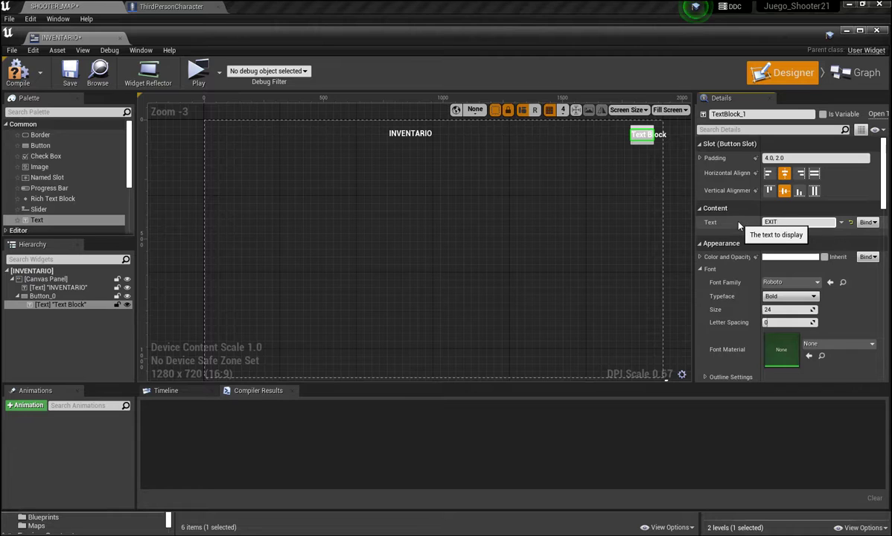
key("Return")
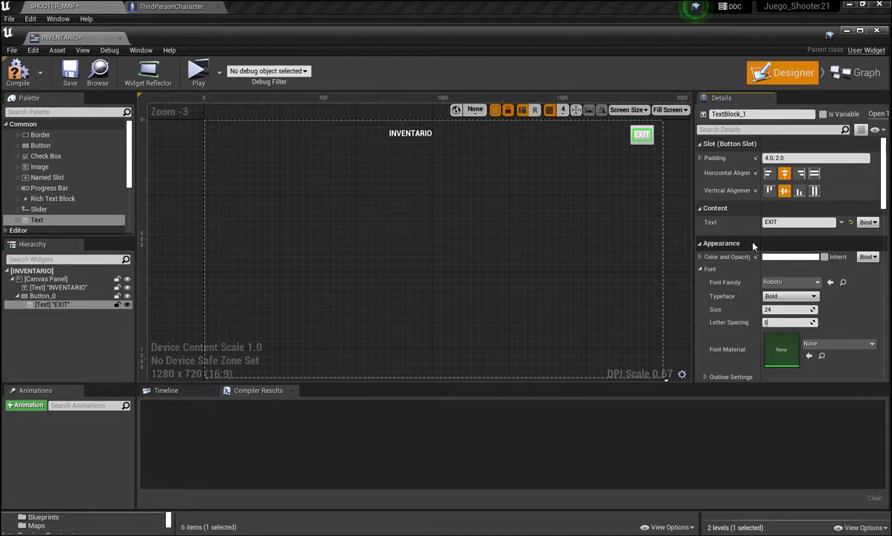
Create an On Pressed event for Button_0 from its Details Events section.
left_click(599, 140)
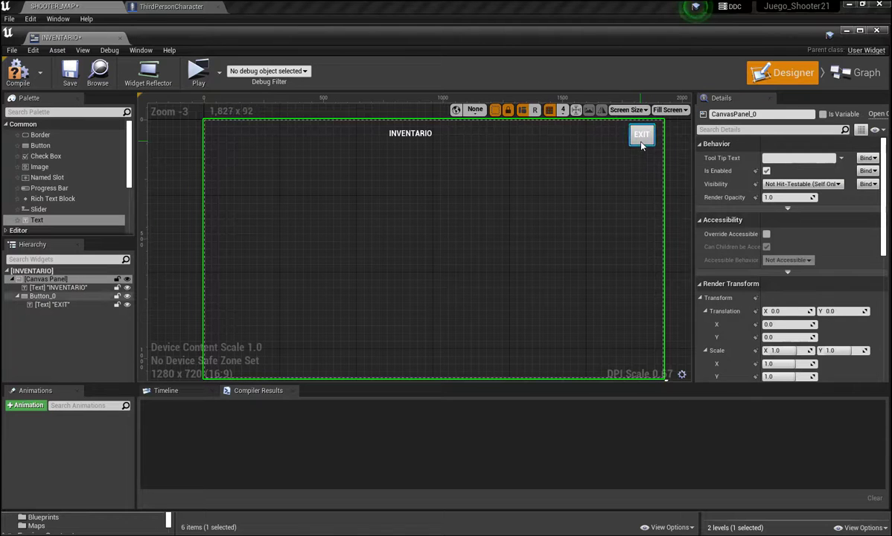
left_click(642, 146)
scroll(799, 267, "down", 5)
scroll(797, 268, "down", 5)
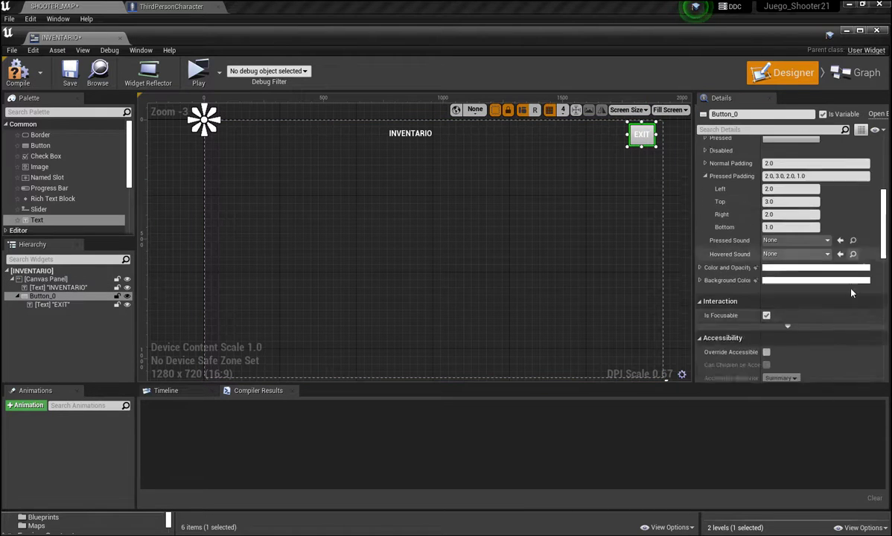
scroll(796, 269, "down", 5)
scroll(853, 292, "down", 3)
scroll(853, 292, "down", 3)
scroll(853, 293, "down", 3)
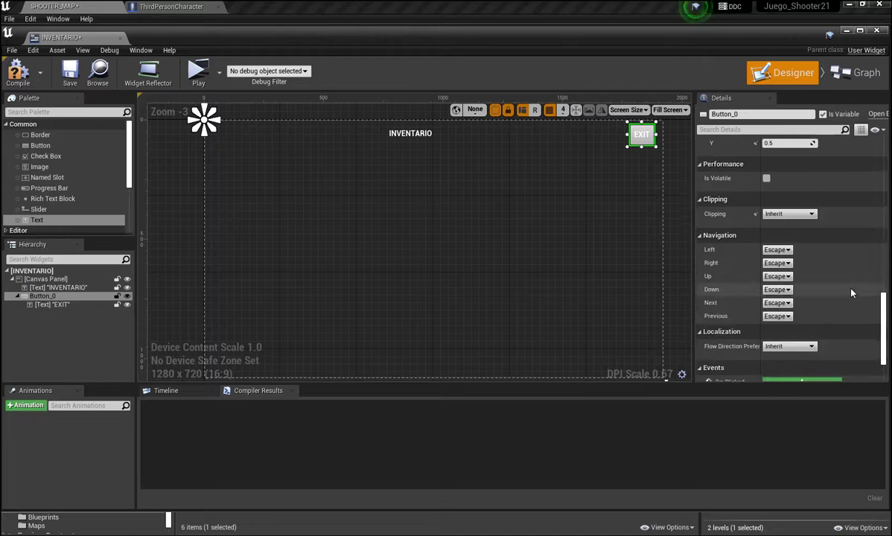
scroll(853, 293, "down", 1)
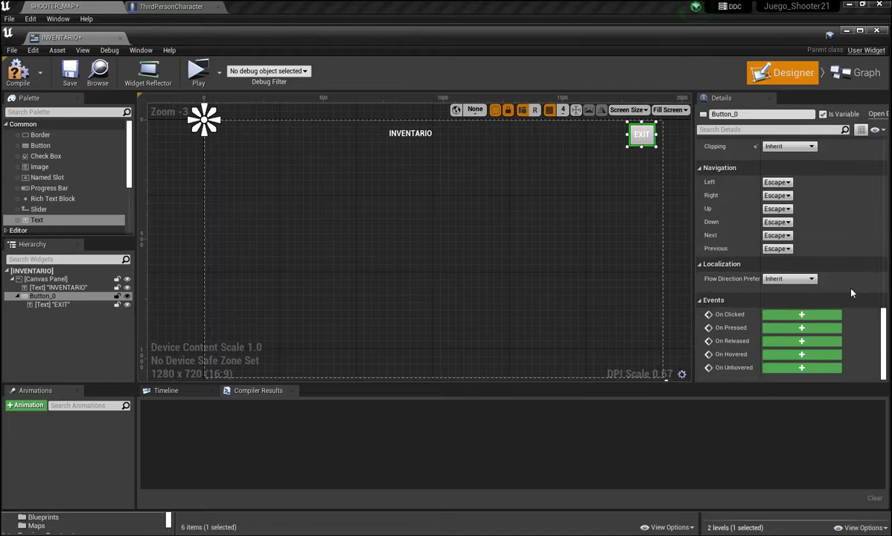
left_click(802, 328)
right_click_drag(538, 155, 365, 111)
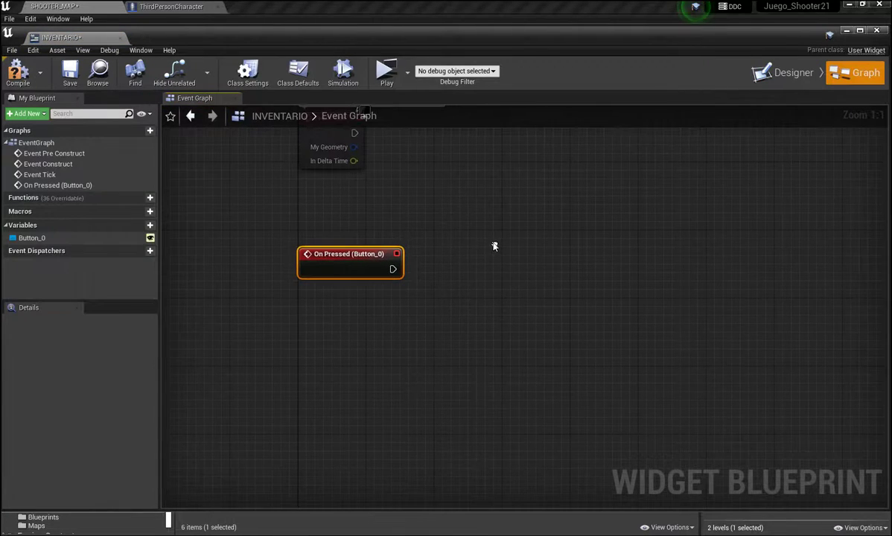
left_click_drag(392, 269, 440, 272)
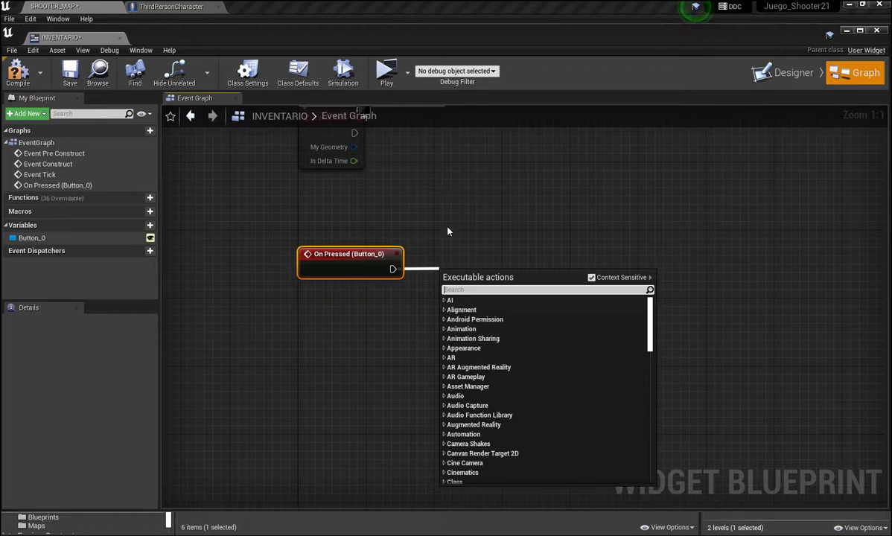
Dock INVENTARIO beside ThirdPersonCharacter, compare graphs, then drag a wire from On Pressed.
left_click_drag(78, 38, 151, 8)
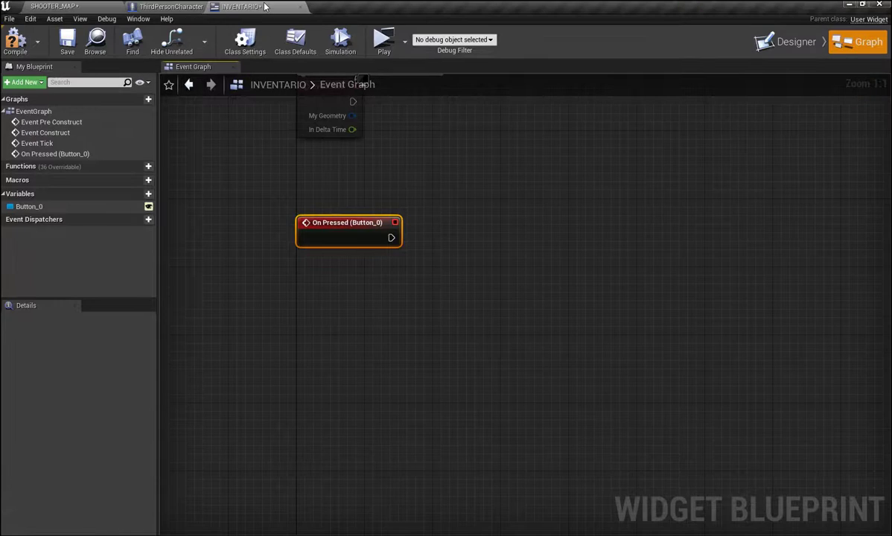
left_click(153, 7)
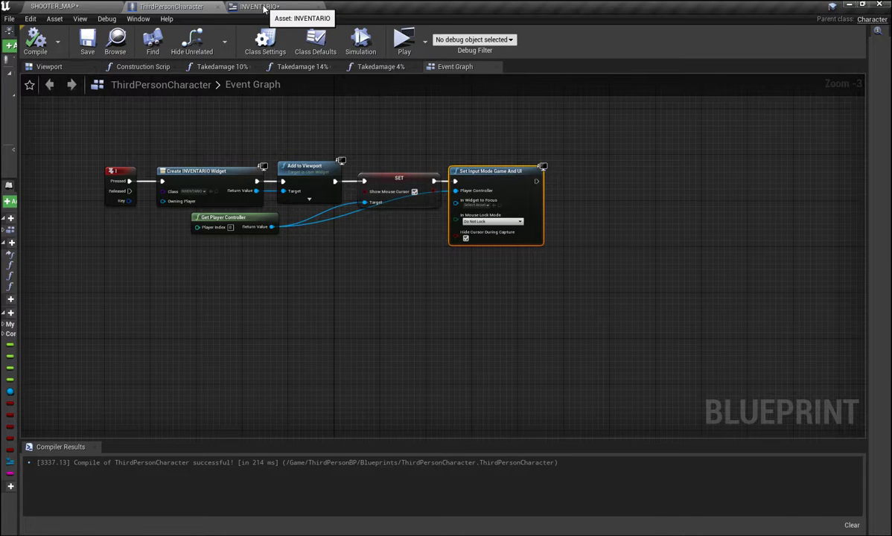
left_click(264, 7)
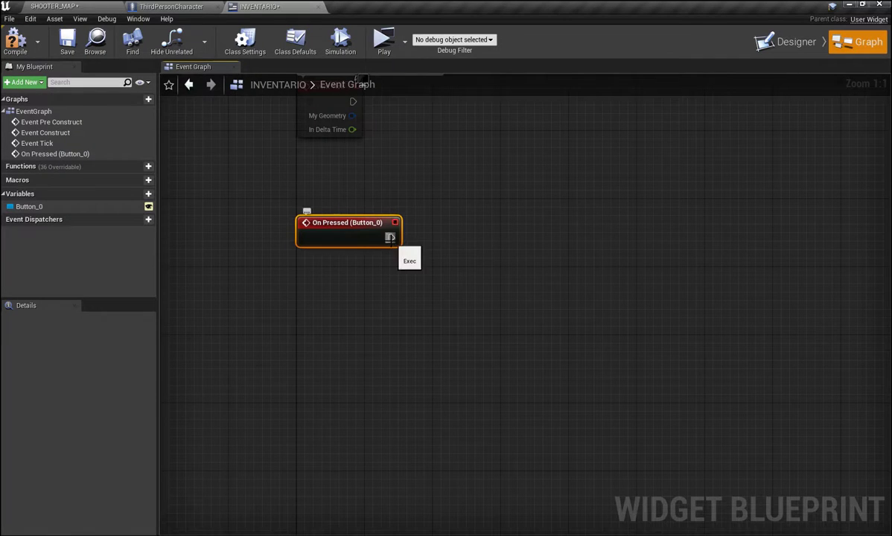
left_click_drag(390, 238, 429, 240)
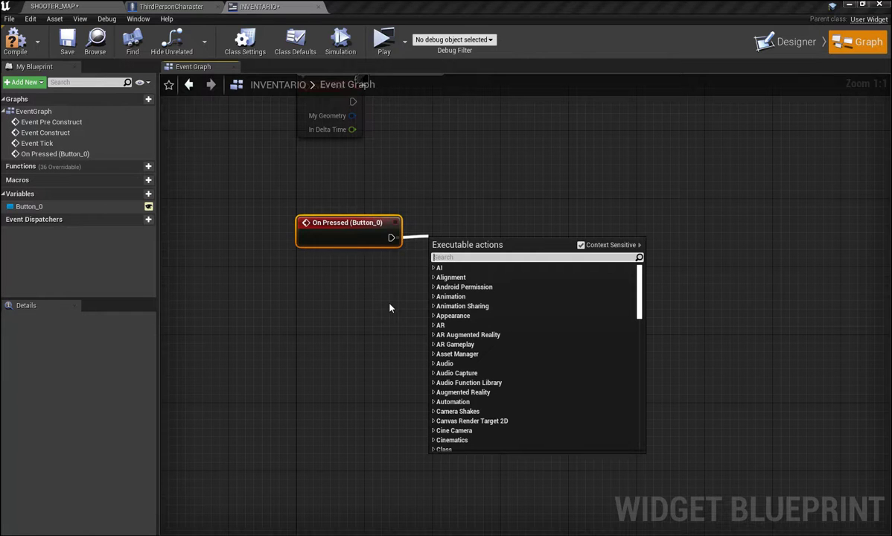
Add a Remove from Parent node after On Pressed, position it and pull a wire from its output.
type("RE")
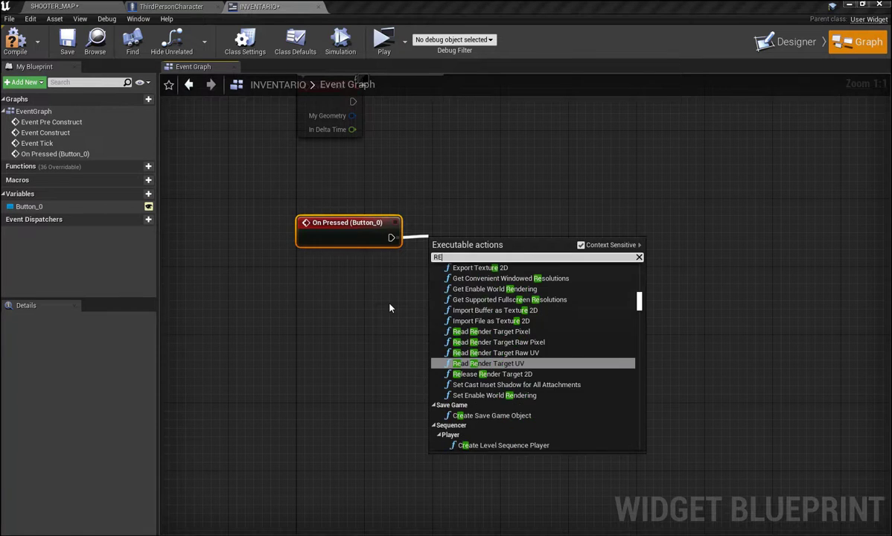
type("MO")
type("VE")
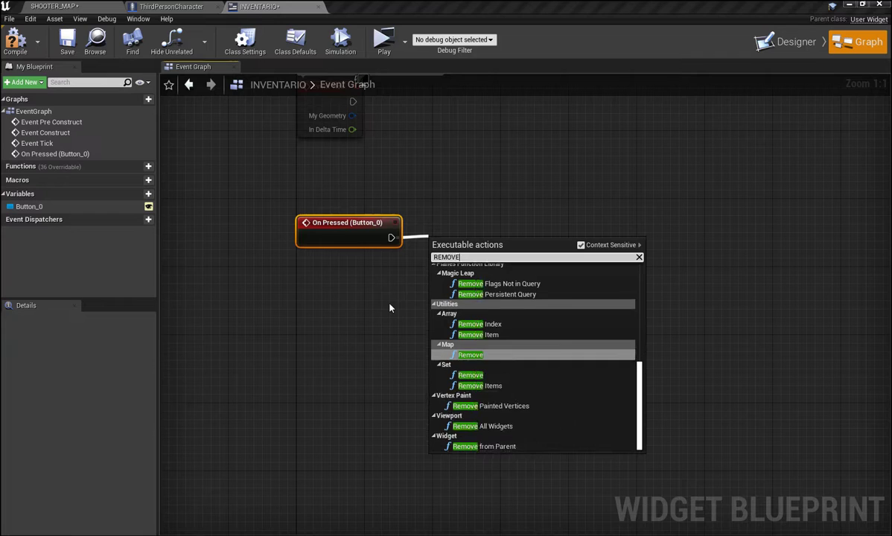
type("F")
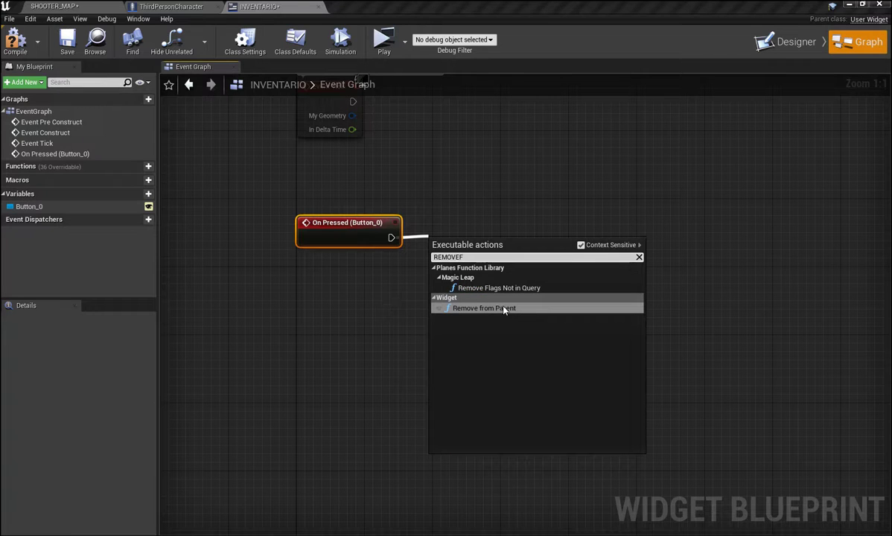
left_click(505, 310)
left_click_drag(465, 239, 460, 216)
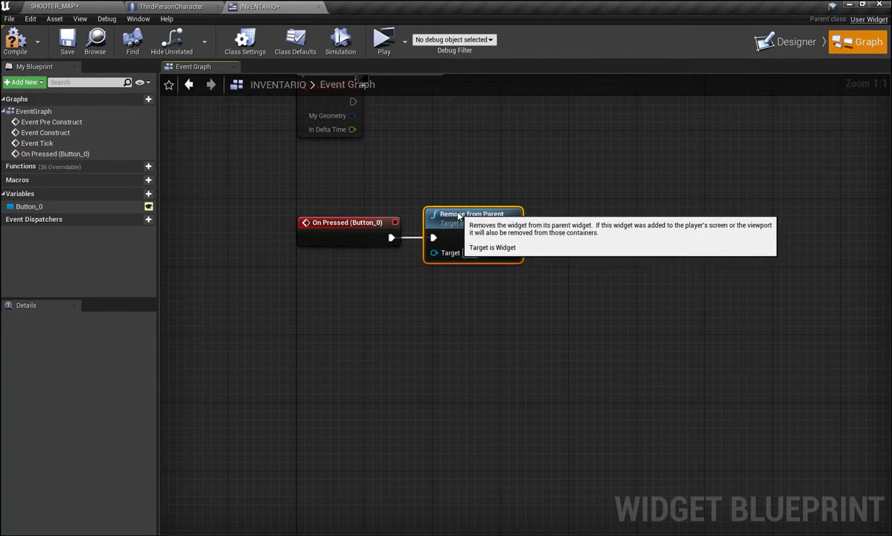
right_click_drag(547, 297, 437, 310)
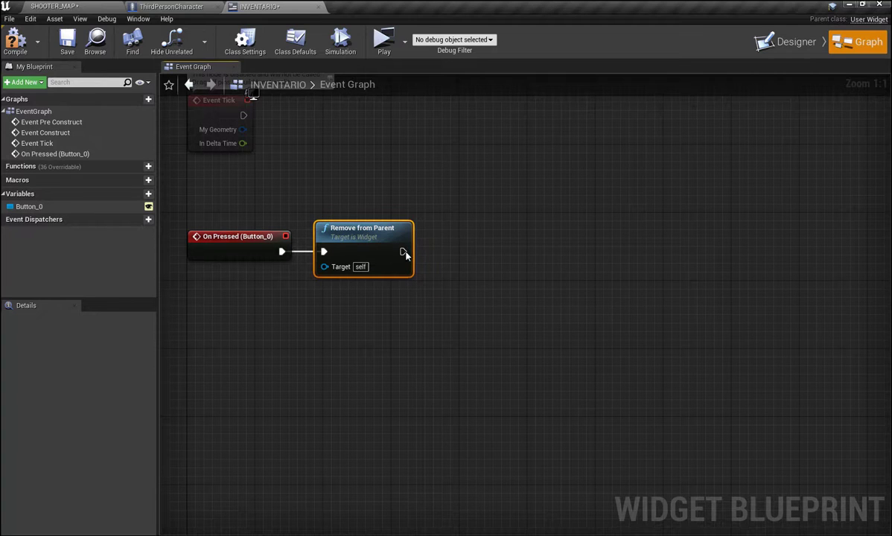
left_click_drag(403, 252, 438, 255)
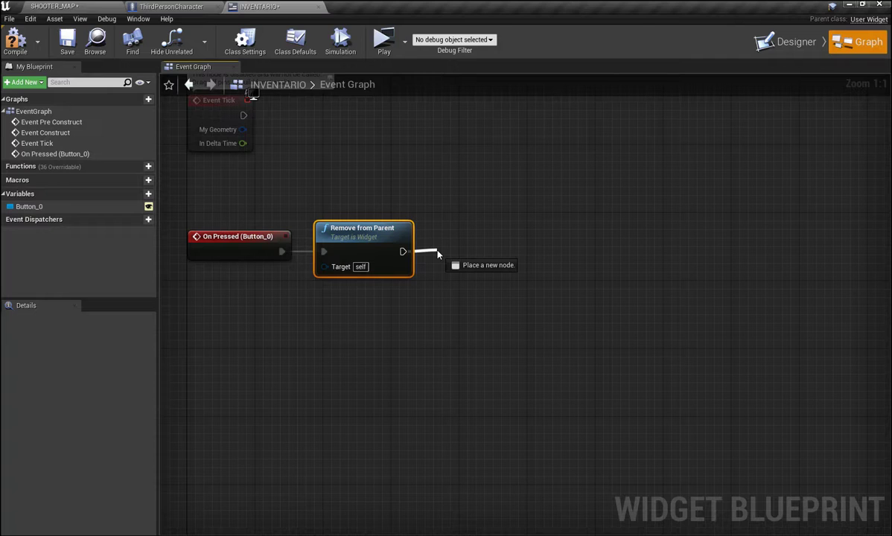
left_click_drag(438, 254, 438, 254)
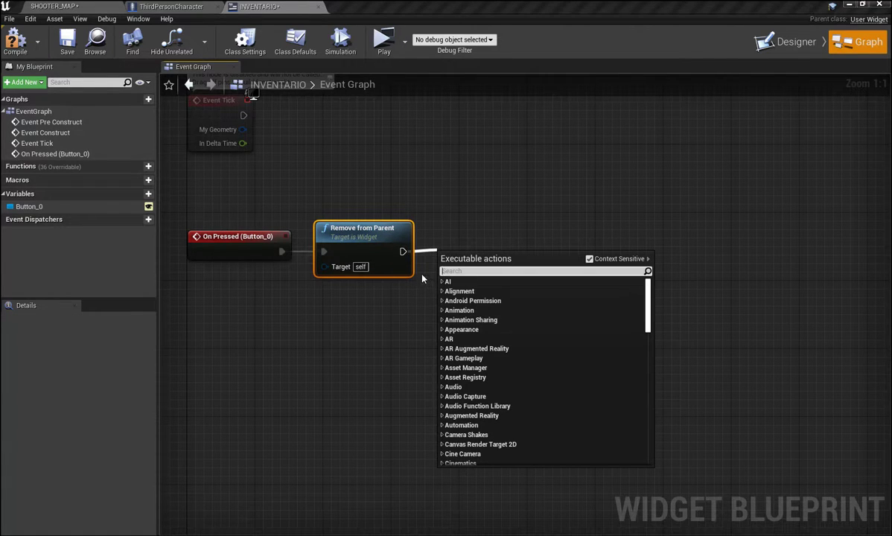
Compile and save the INVENTARIO widget, then launch play from the SHOOTER_MAP level.
left_click(445, 195)
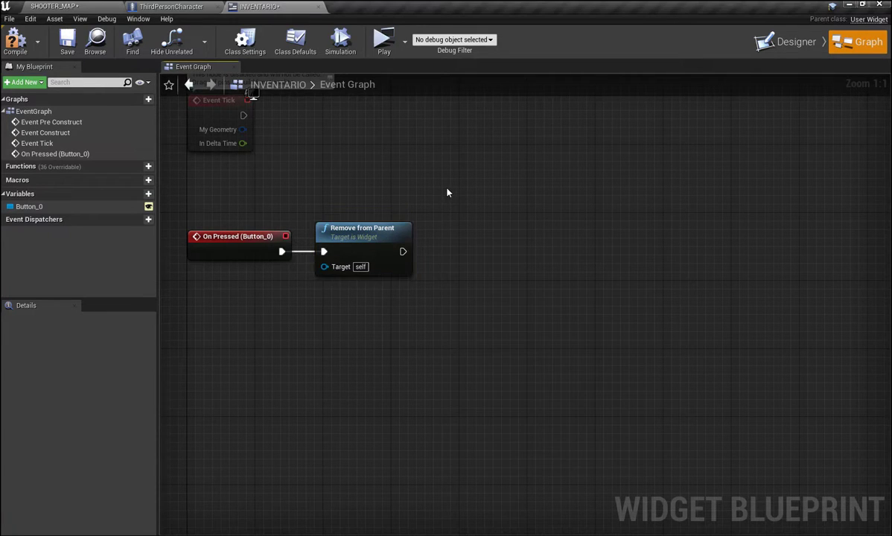
left_click(28, 43)
left_click(67, 41)
left_click(113, 6)
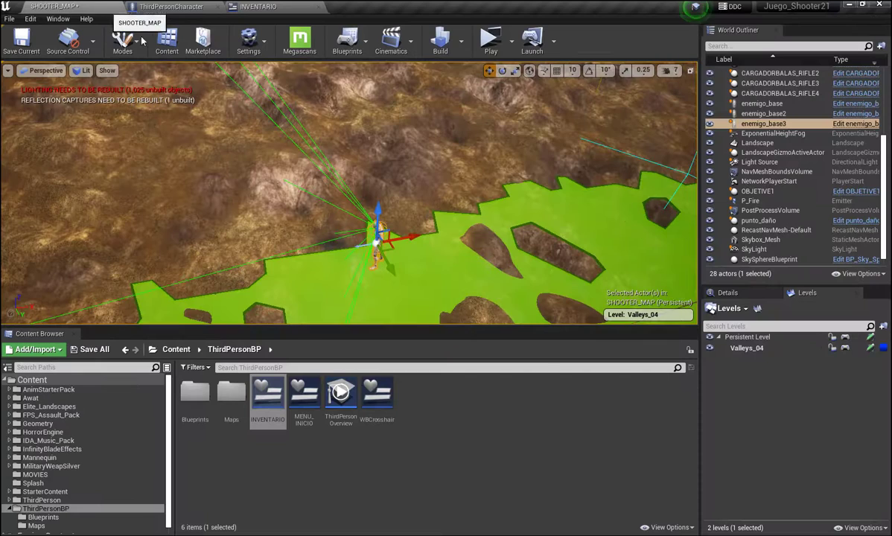
left_click(490, 43)
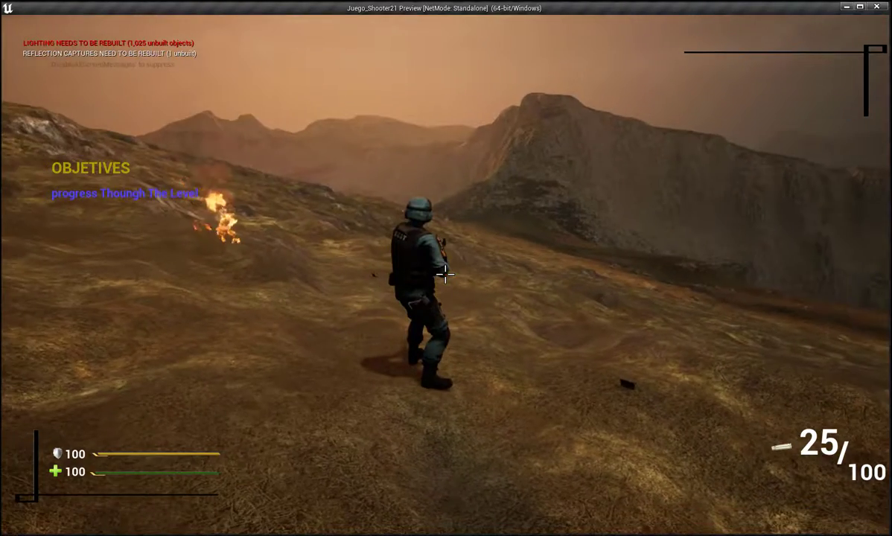
Run the character forward across the hillside in the play session.
key("w")
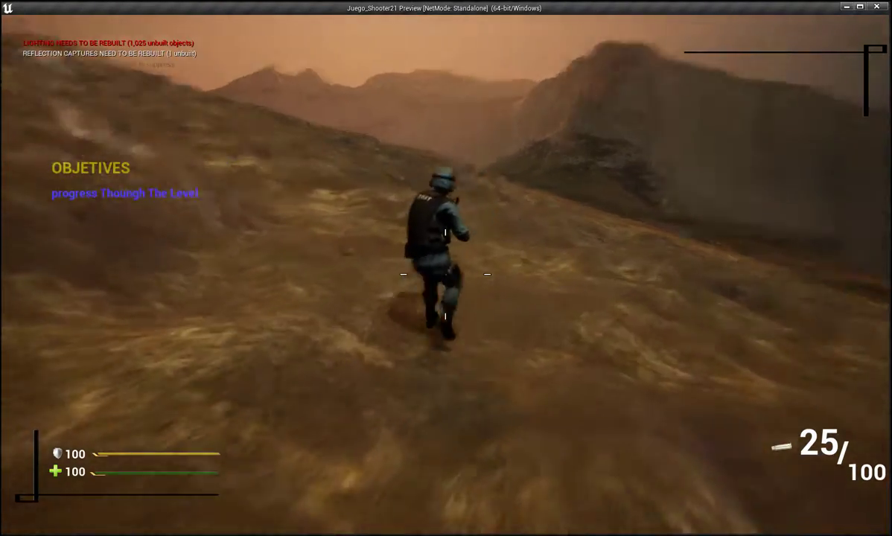
key("w")
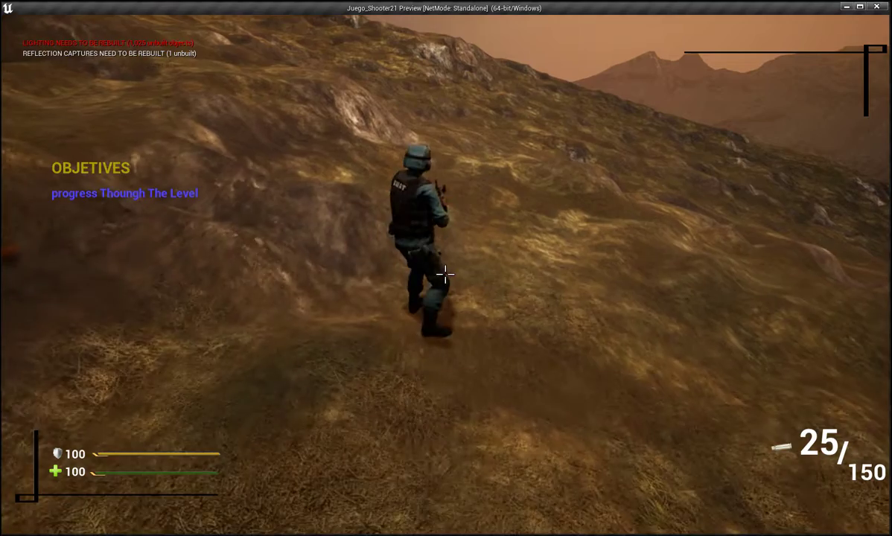
key("w")
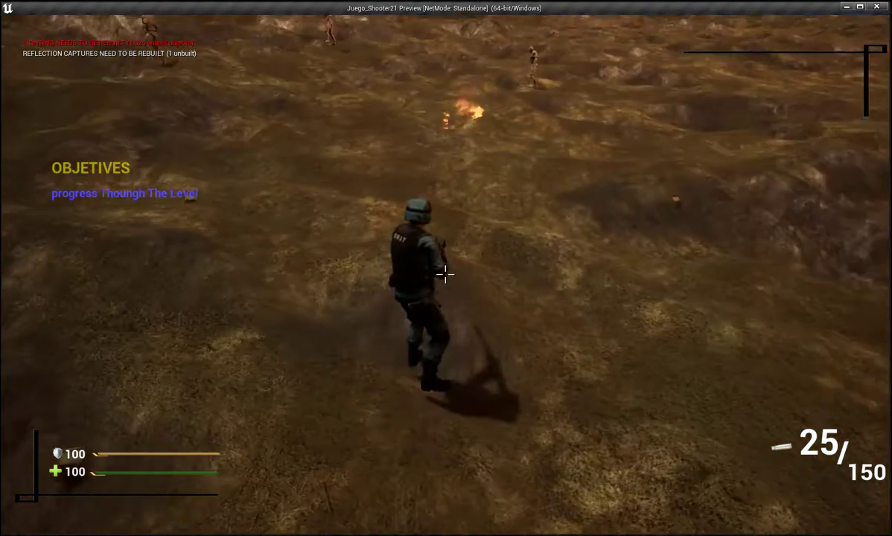
key("w")
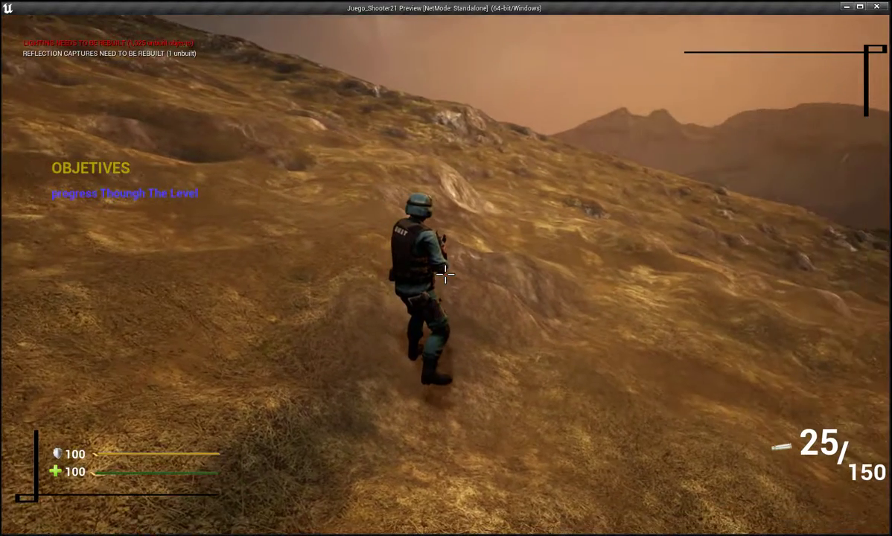
key("w")
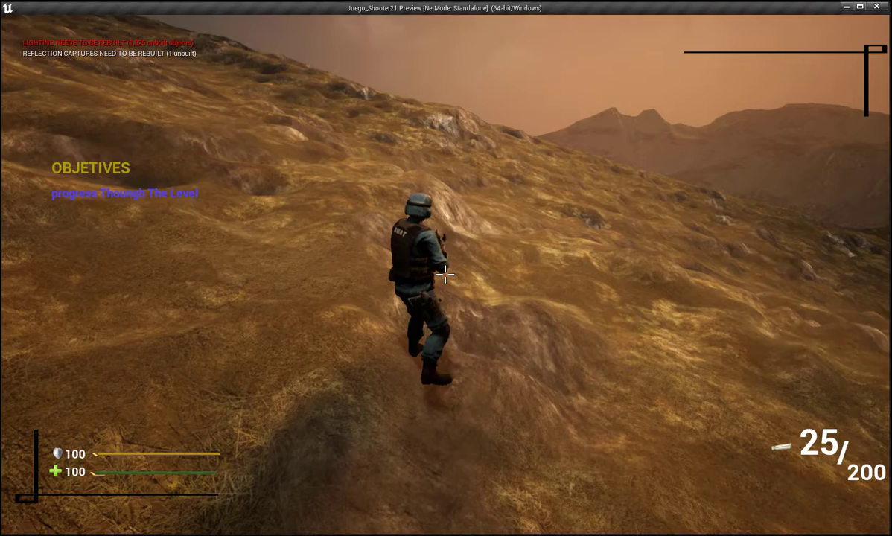
key("w")
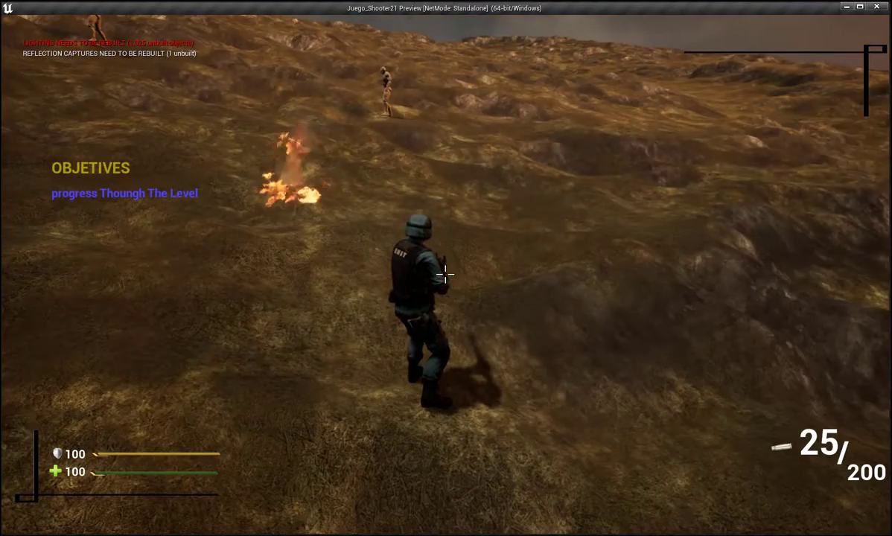
key("w")
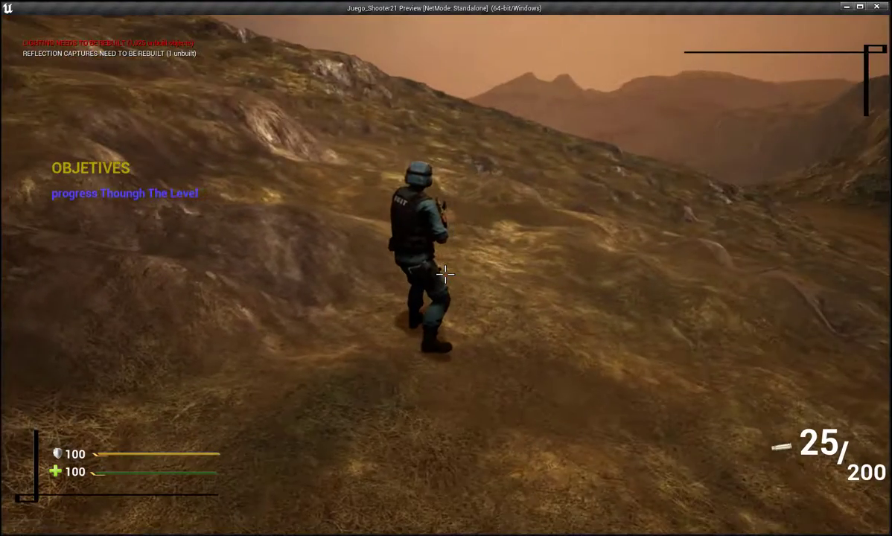
key("w")
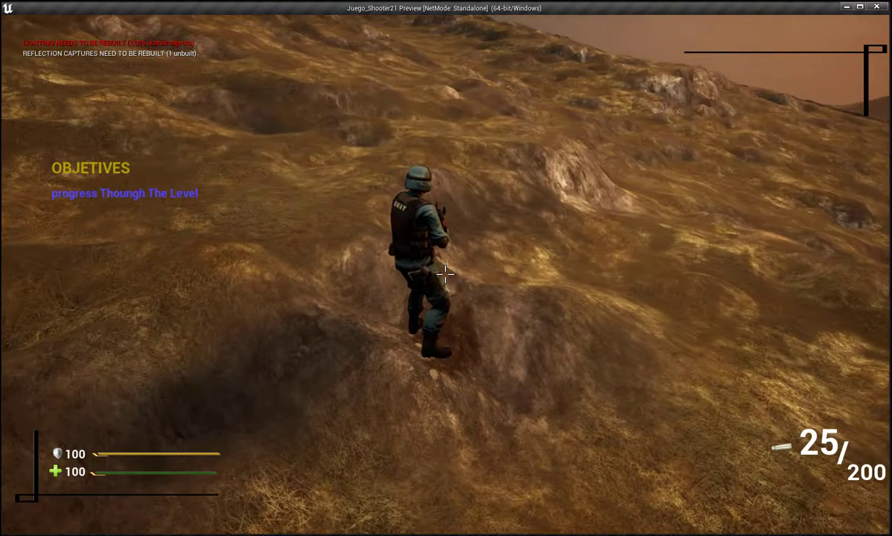
Show the INVENTARIO panel with the I key, aim and fire, then close it with EXIT.
key("i")
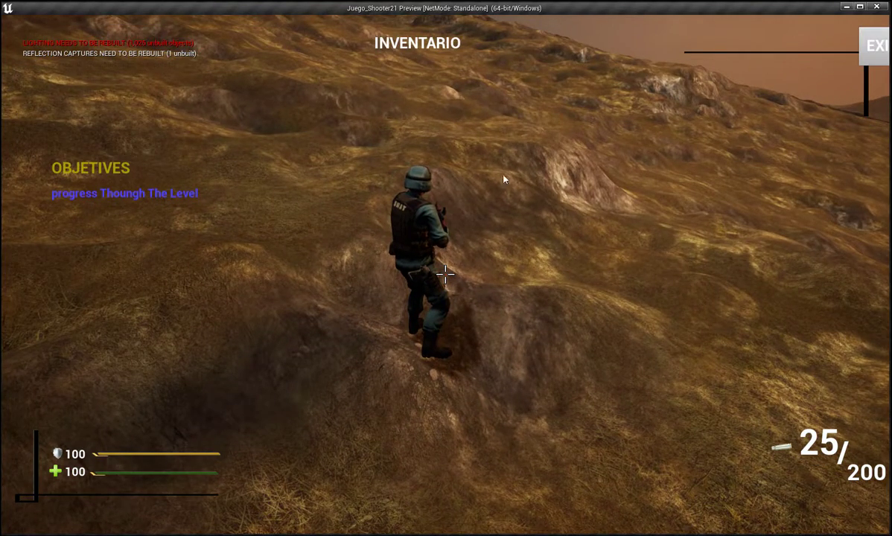
right_click_drag(495, 248, 480, 230)
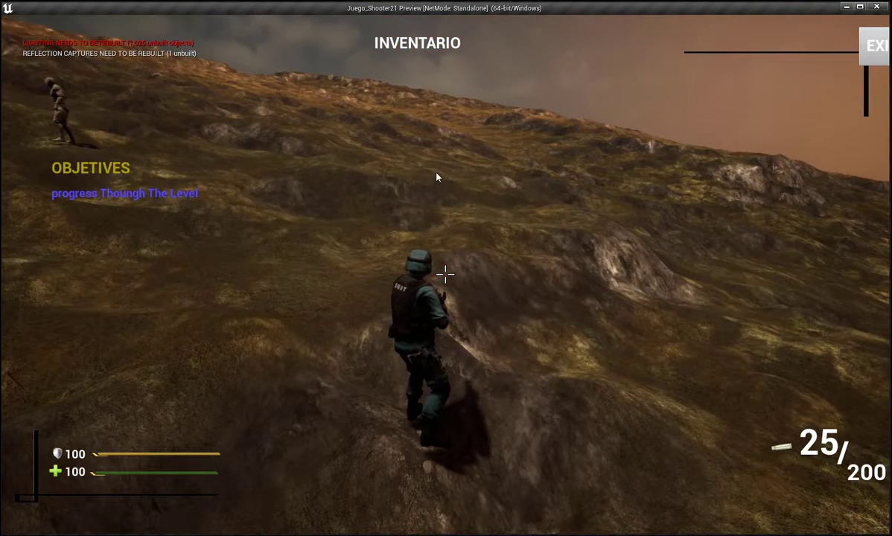
left_click_drag(438, 176, 428, 163)
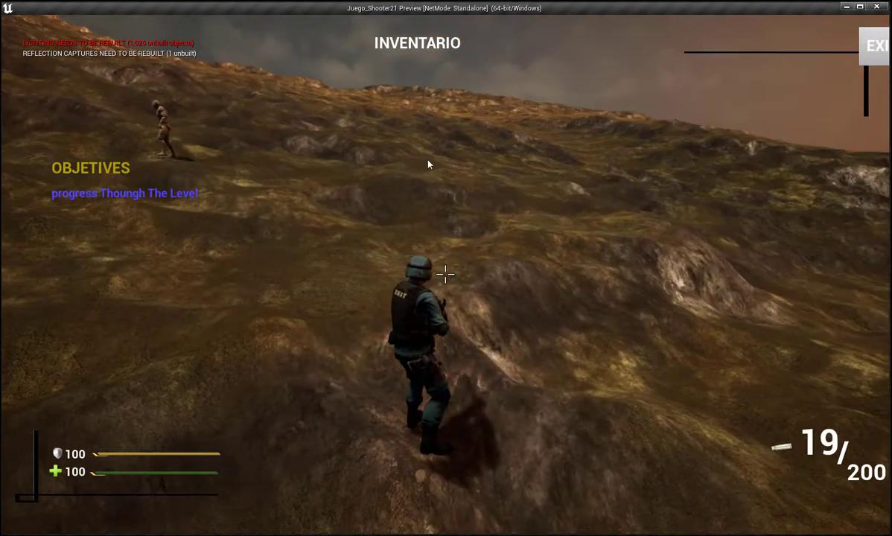
right_click_drag(429, 164, 425, 168)
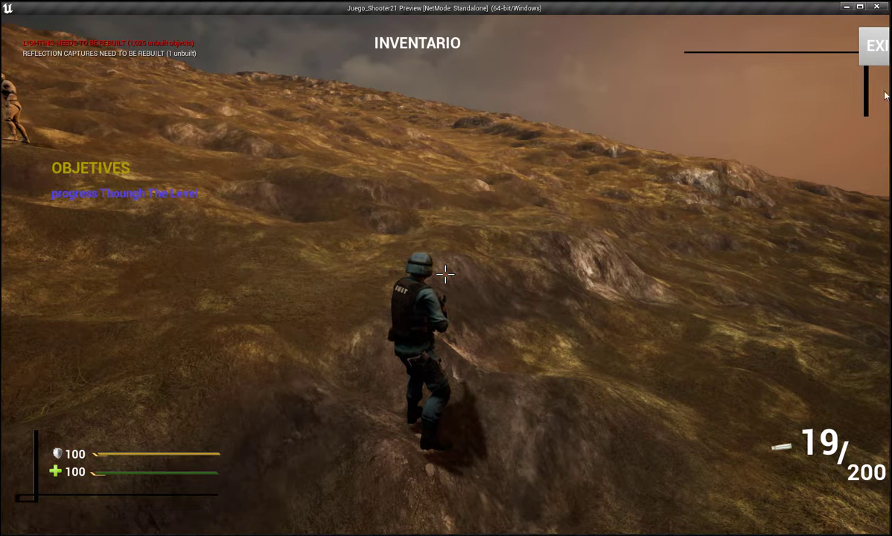
left_click(873, 58)
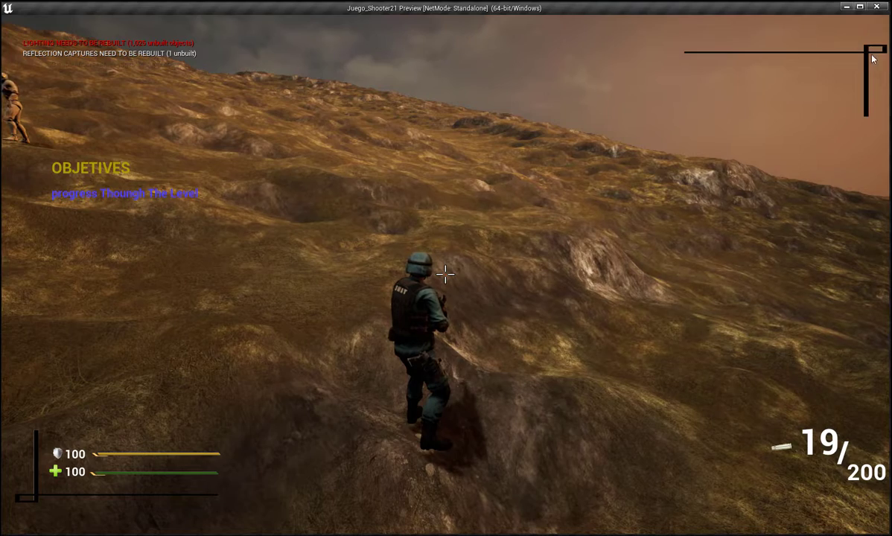
Turn and run up the hill, then end the play test with Escape.
left_click_drag(497, 119, 420, 125)
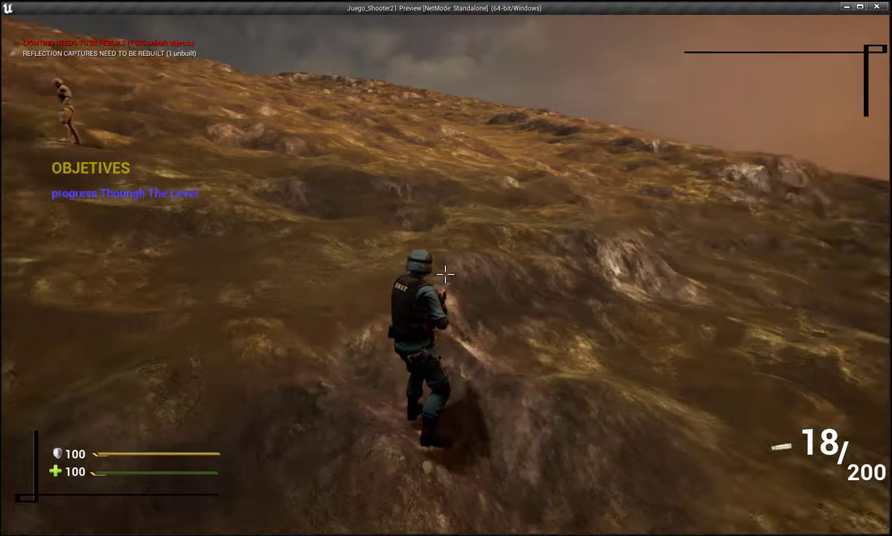
right_click_drag(674, 166, 745, 172)
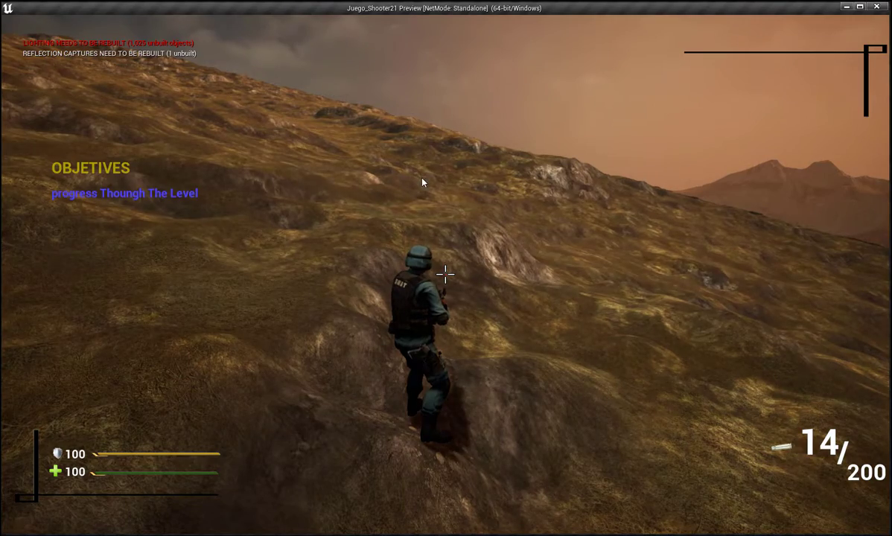
key("w")
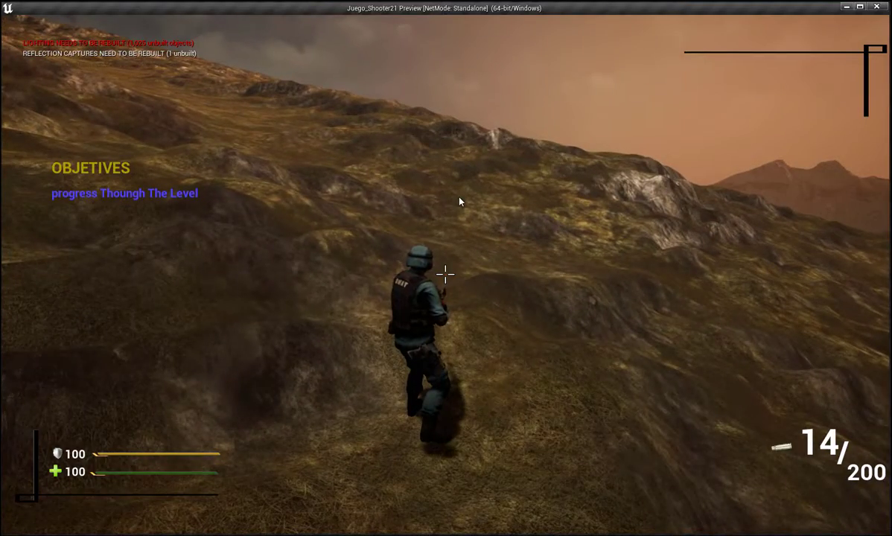
key("Escape")
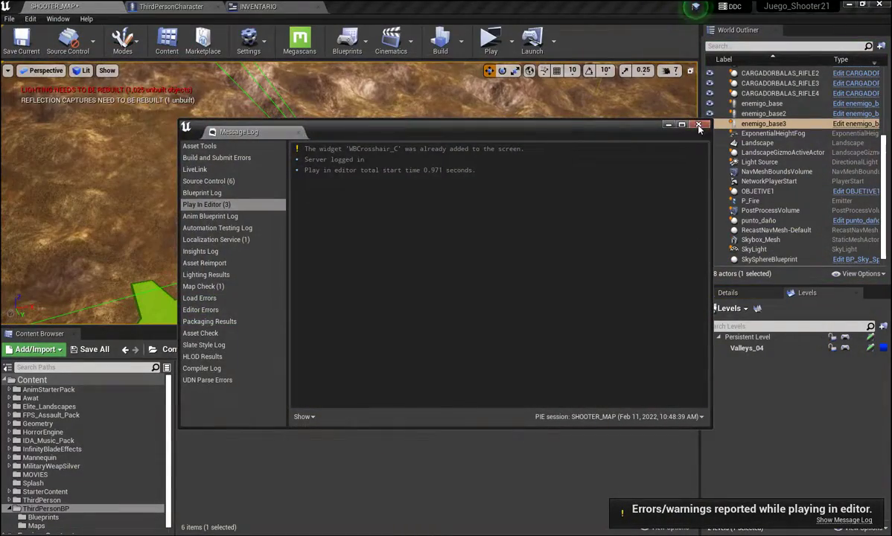
Add a Get Player Controller node in the INVENTARIO widget graph.
left_click(291, 9)
left_click(286, 7)
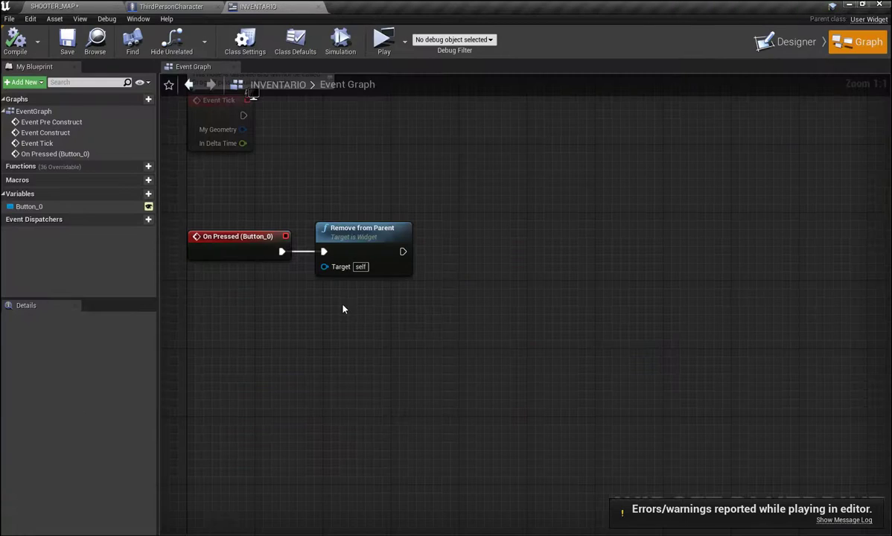
right_click(263, 311)
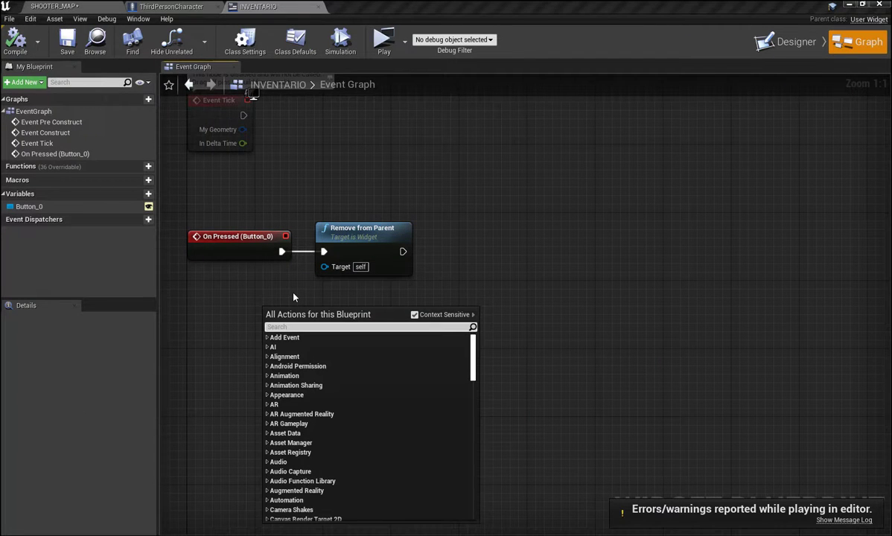
type("GETP")
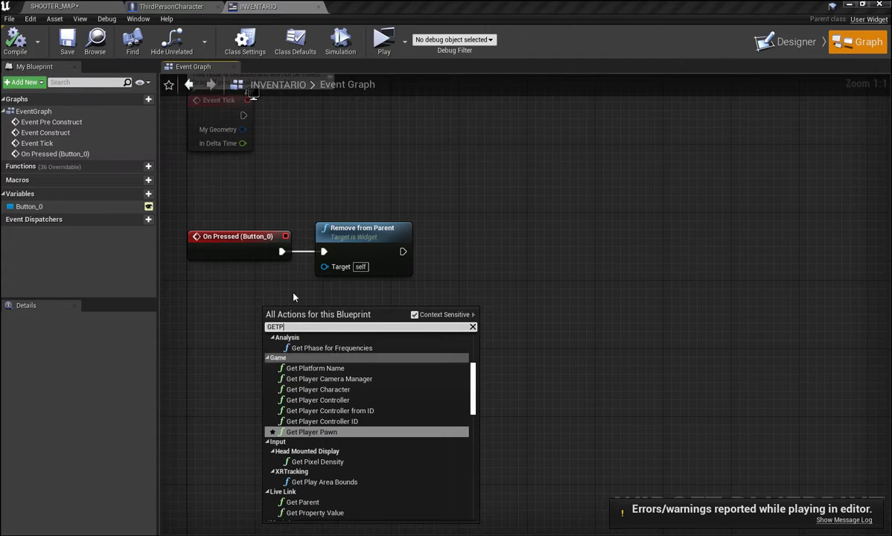
left_click(340, 400)
Chain a Set Show Mouse Cursor node, hiding the cursor, after Remove from Parent.
left_click_drag(384, 328, 426, 295)
type("SET")
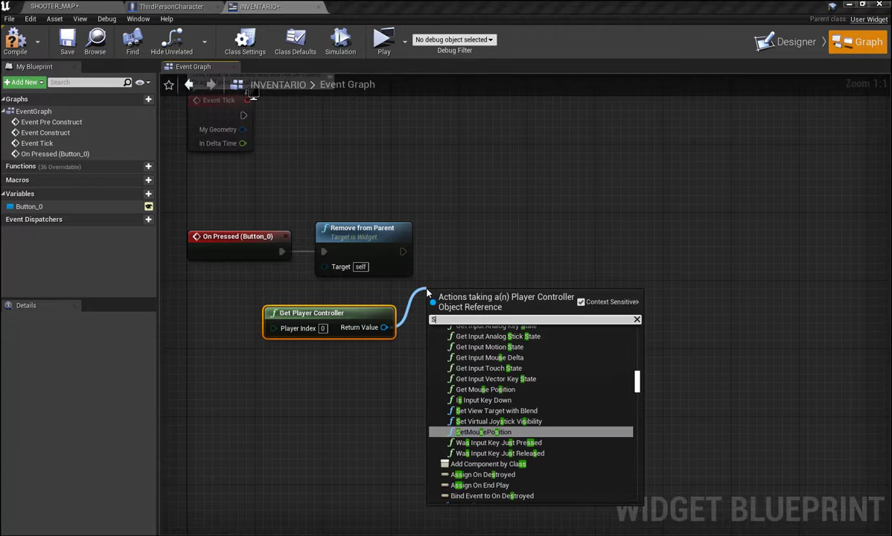
type("SH")
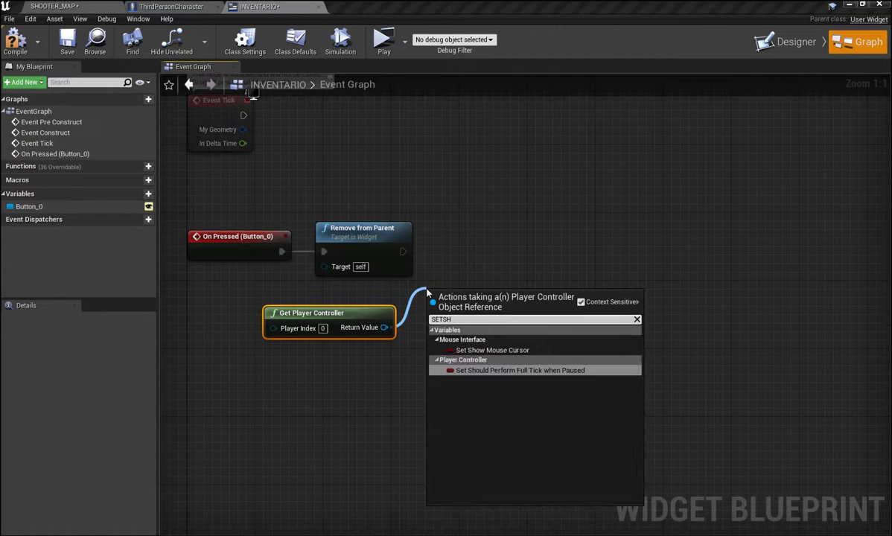
left_click(519, 351)
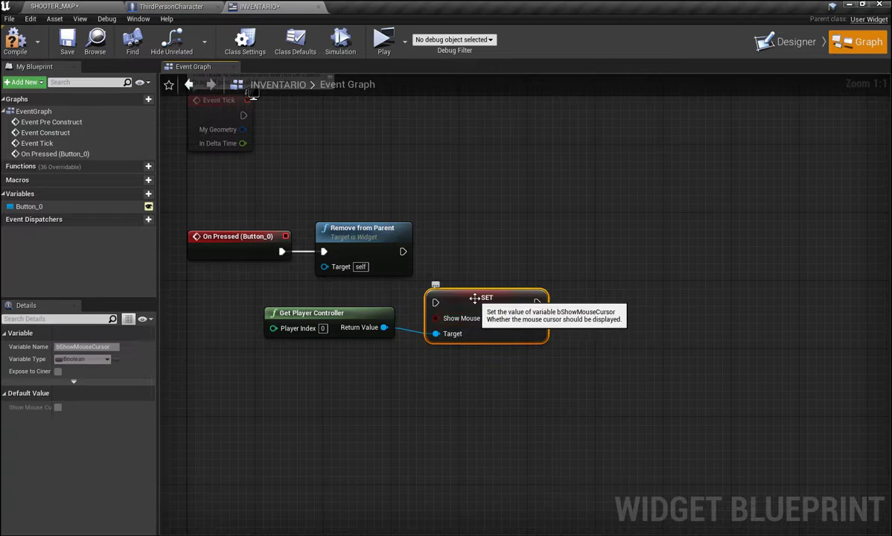
left_click_drag(474, 302, 481, 252)
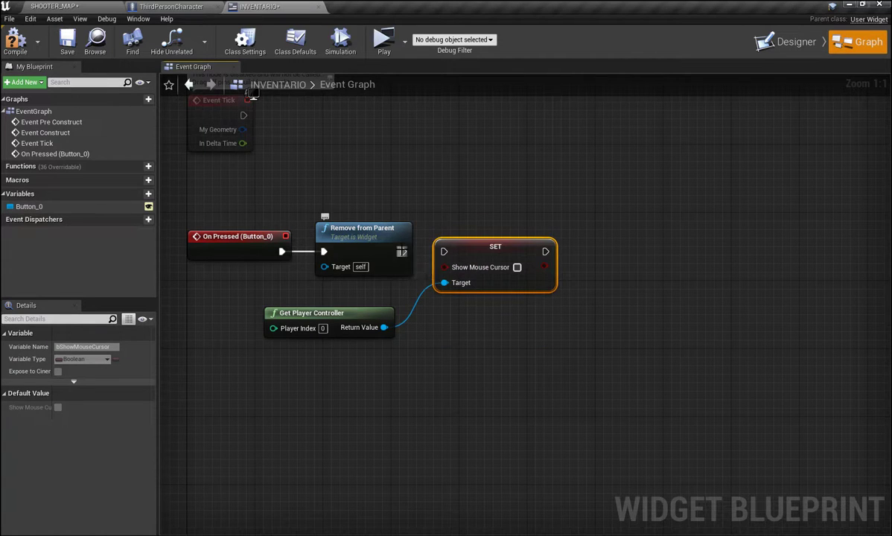
left_click_drag(403, 251, 444, 251)
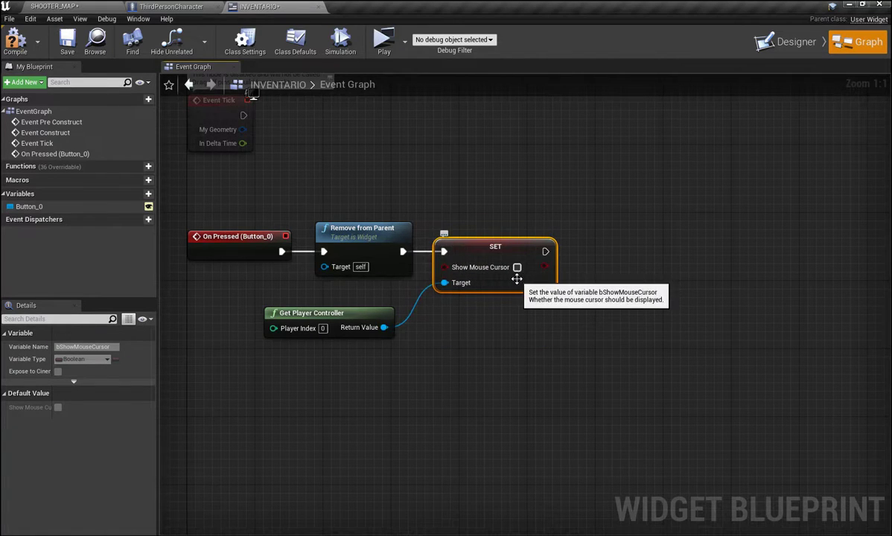
right_click_drag(546, 349, 488, 345)
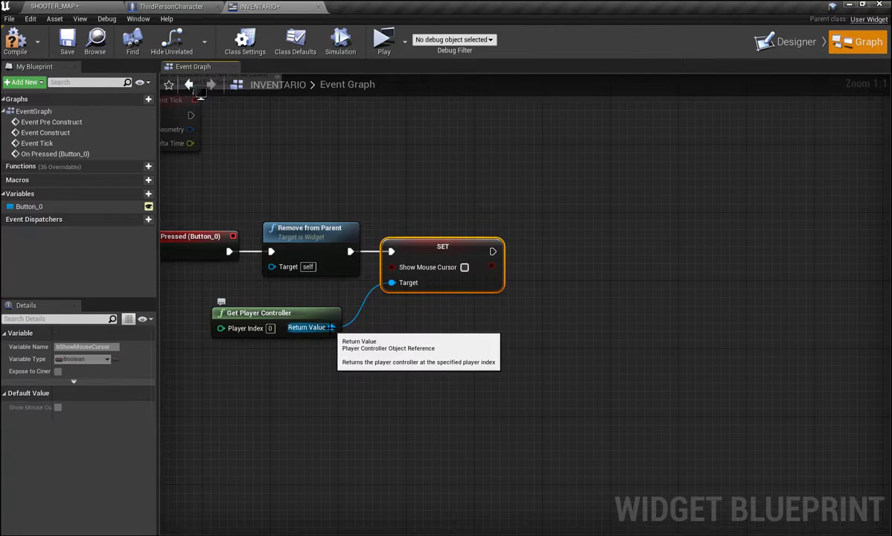
Chain Set Input Mode Game Only after the cursor node and save the widget.
left_click_drag(331, 327, 514, 307)
type("S")
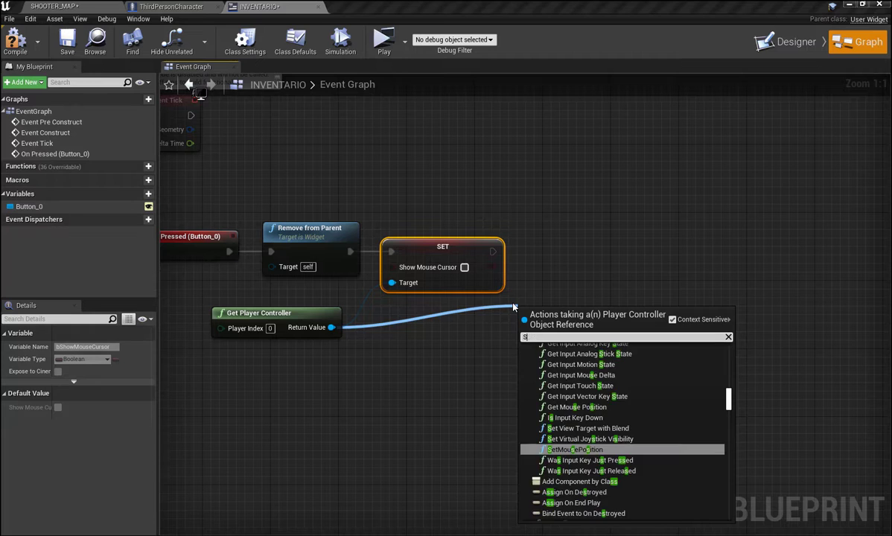
type("ETIN")
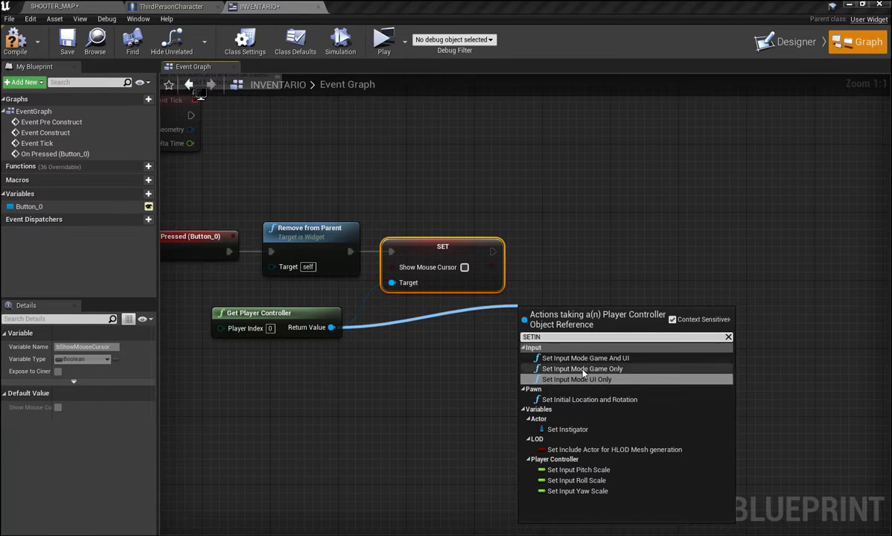
left_click(616, 369)
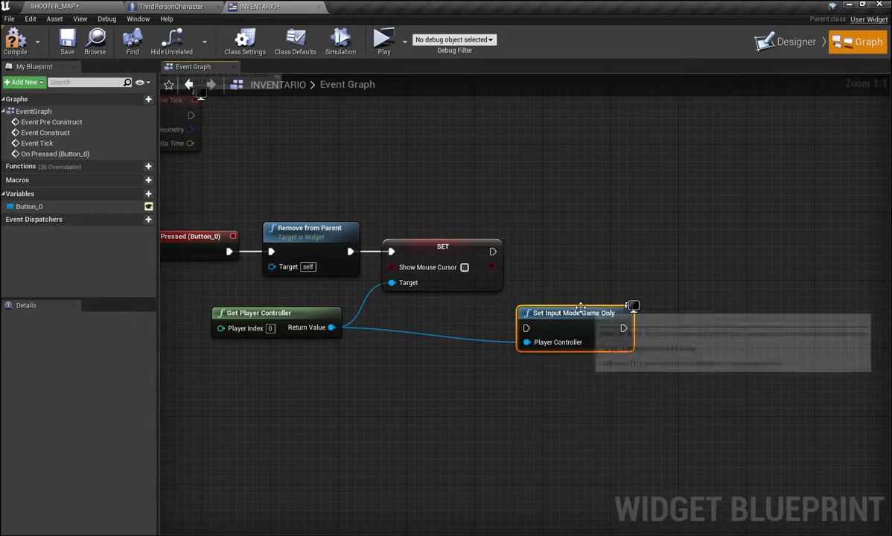
left_click_drag(572, 255, 572, 247)
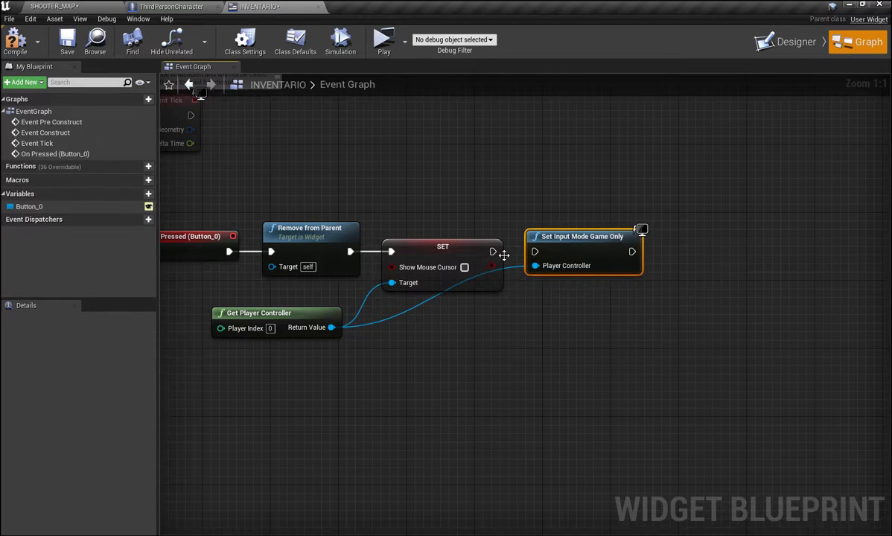
mouse_move(493, 252)
left_mouse_down()
mouse_move(523, 259)
mouse_move(534, 251)
left_mouse_up()
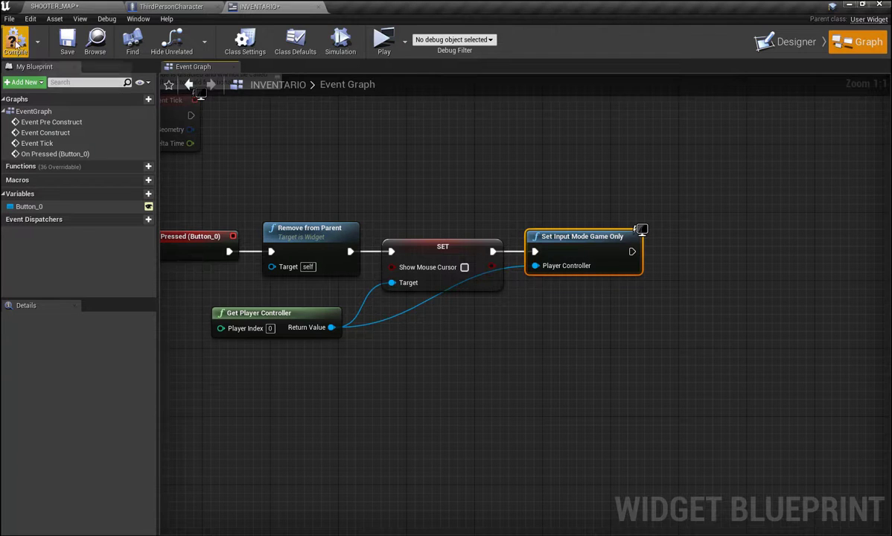
left_click(68, 41)
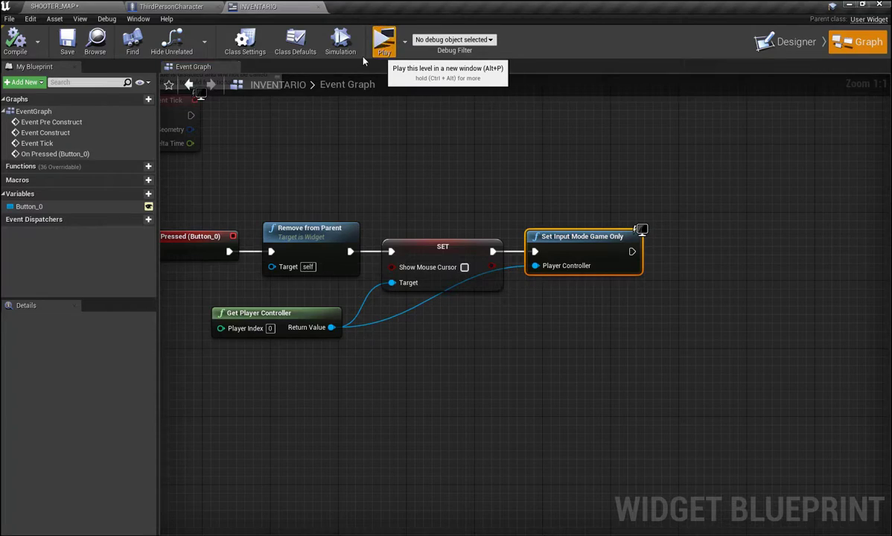
Start a play test, run forward, and aim down sights while firing.
left_click(382, 42)
key("w")
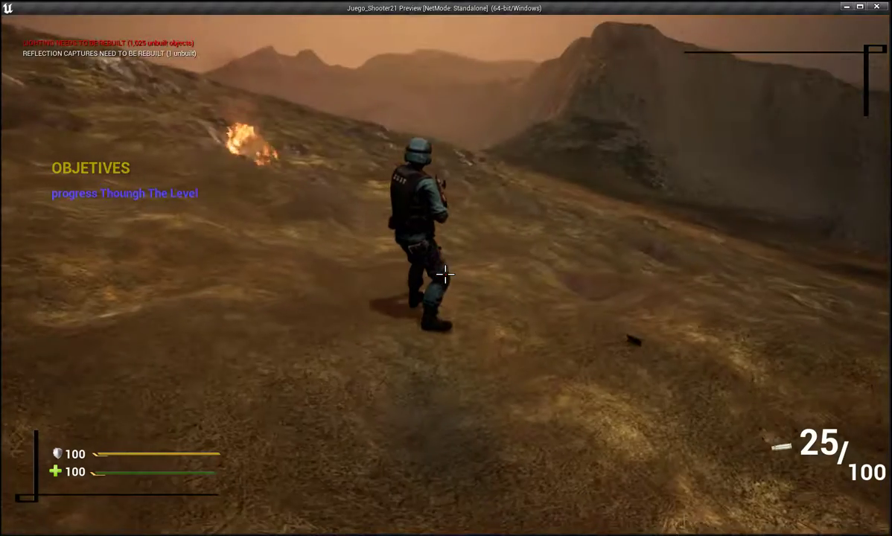
key("w")
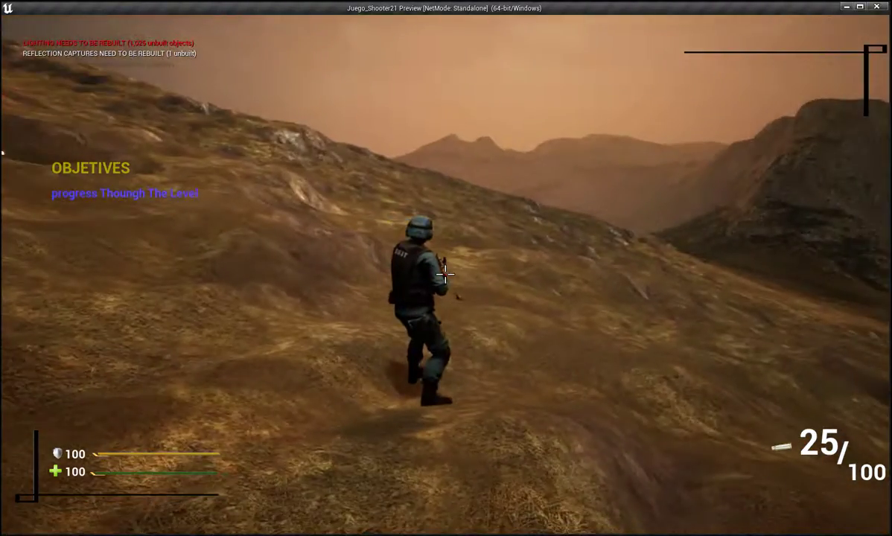
right_click(445, 274)
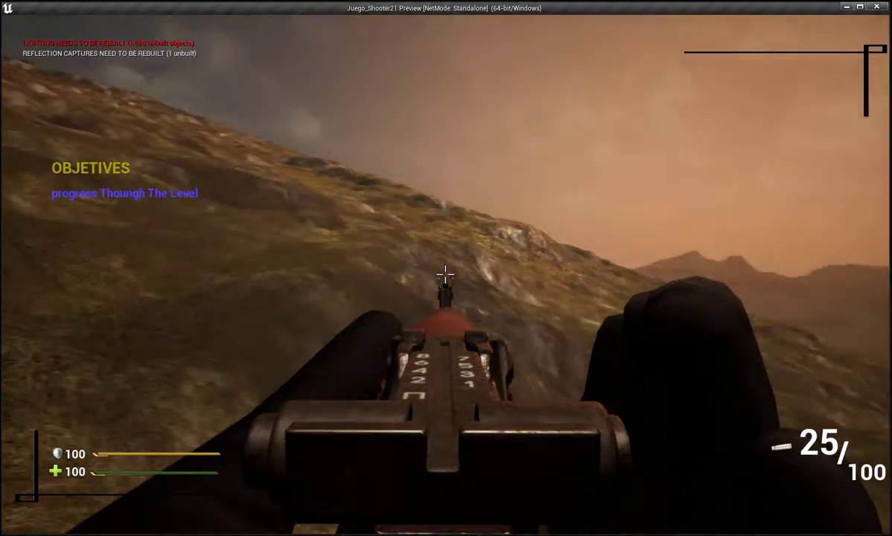
left_click_drag(445, 274, 445, 274)
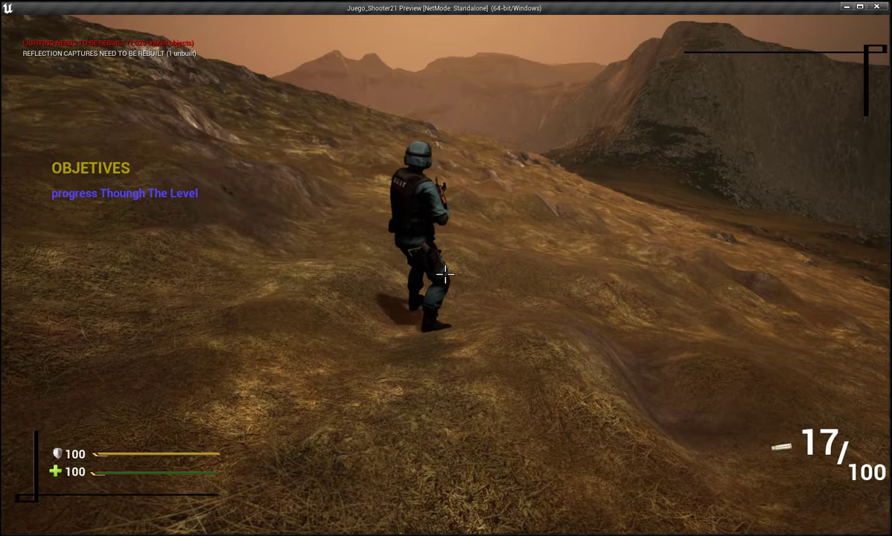
Toggle INVENTARIO with I, close it with EXIT, reopen it, then stop playing with Escape.
key("i")
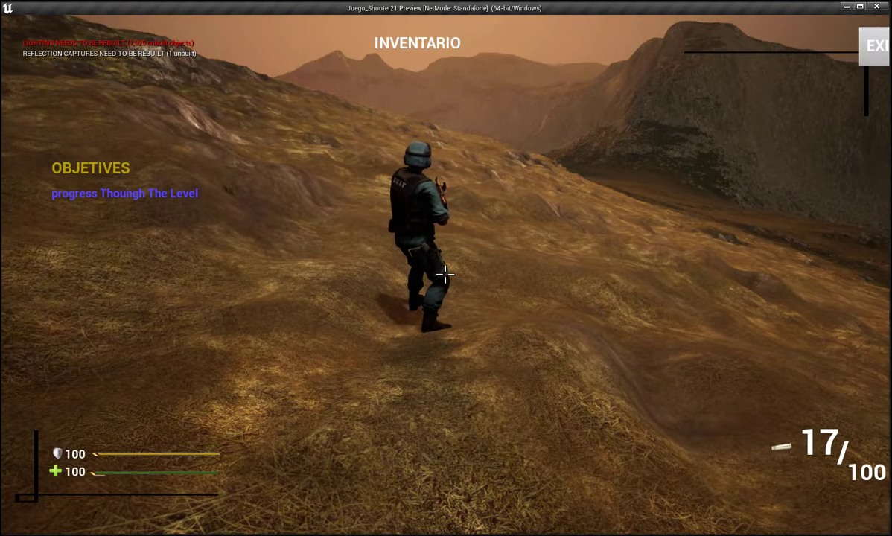
left_click(872, 59)
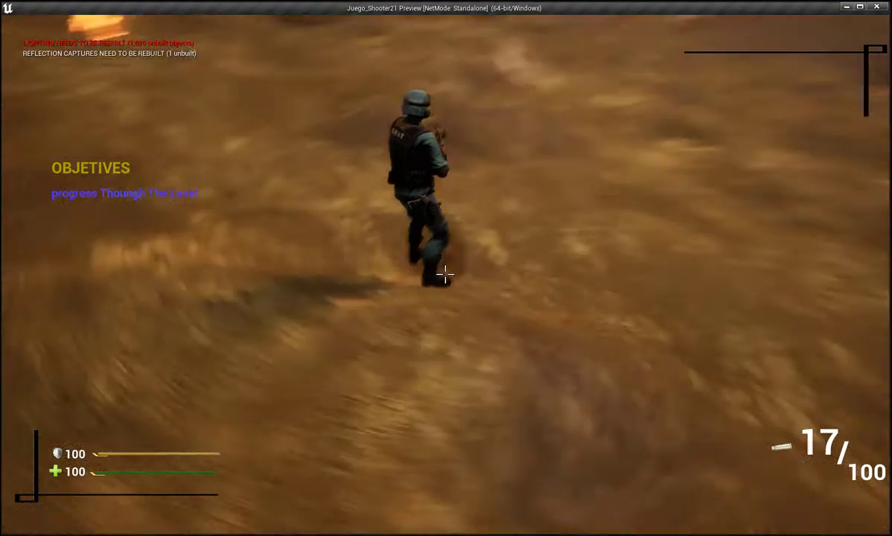
key("w")
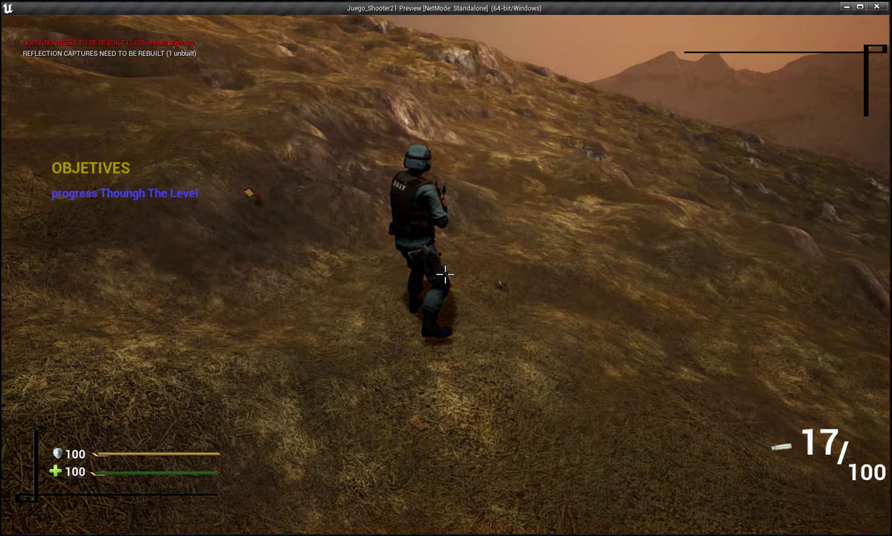
key("i")
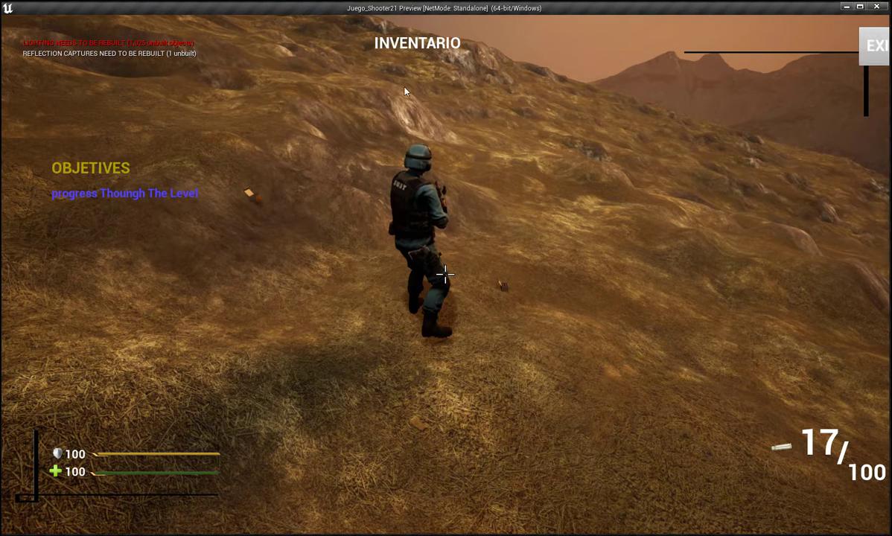
key("Escape")
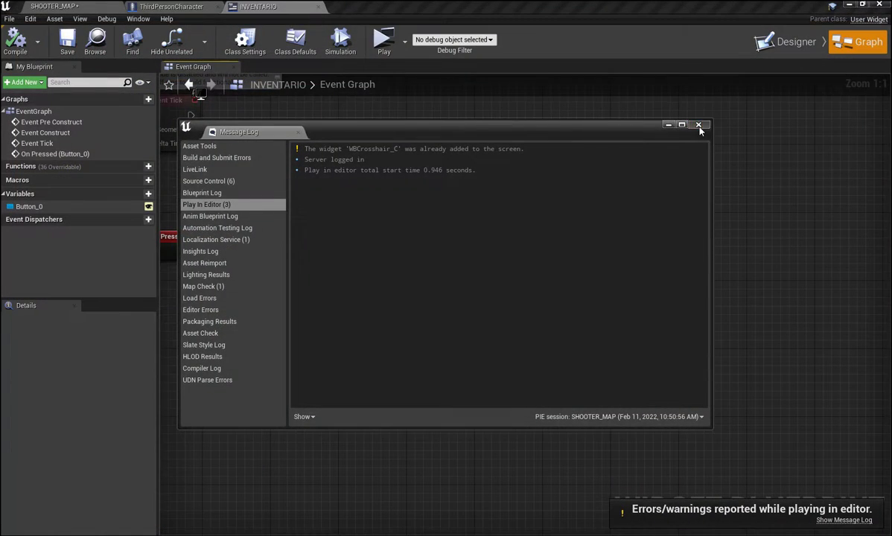
In ThirdPersonCharacter's event graph, move the I key event further left.
left_click(698, 124)
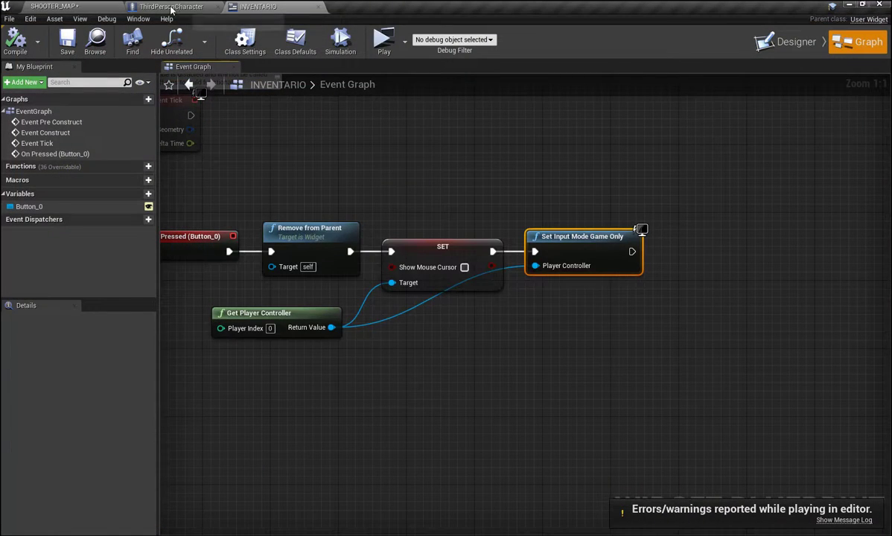
left_click(170, 7)
right_click_drag(384, 302, 450, 300)
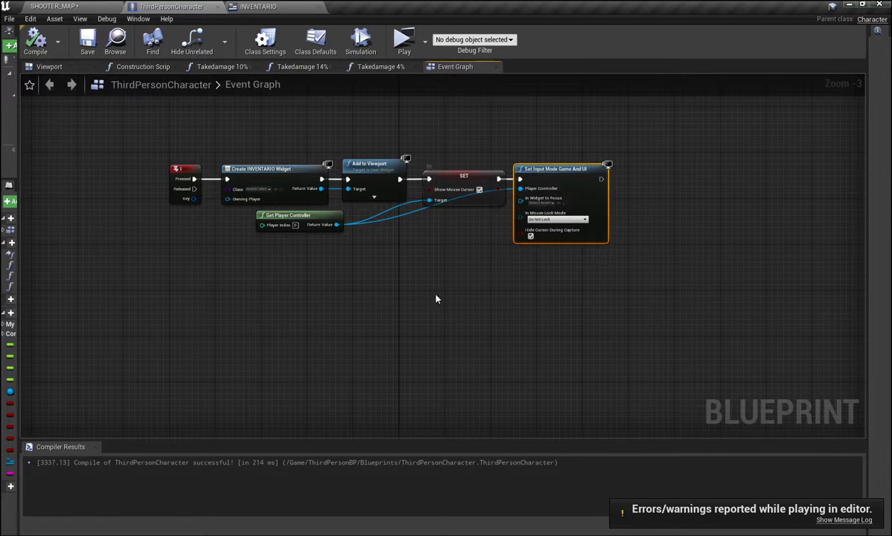
mouse_move(458, 251)
right_mouse_down()
mouse_move(322, 292)
mouse_move(630, 245)
mouse_move(633, 235)
right_mouse_up()
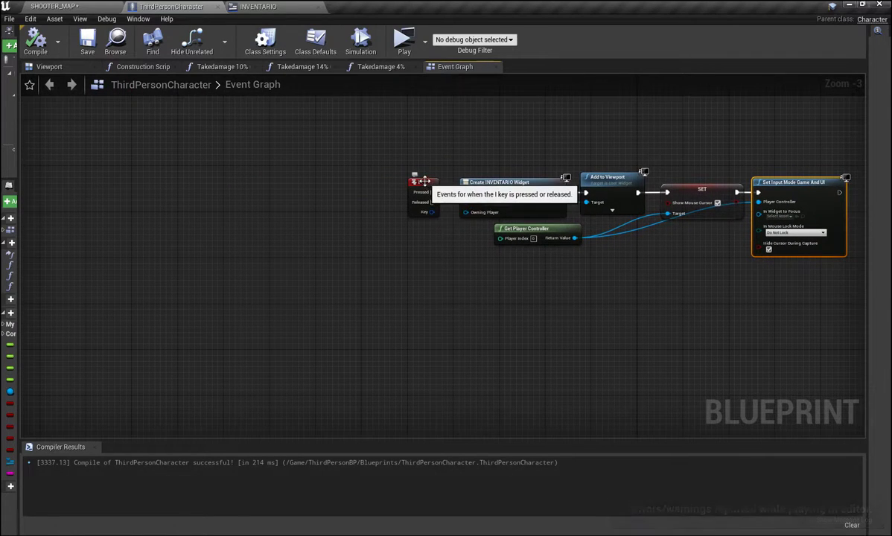
left_click_drag(423, 181, 256, 183)
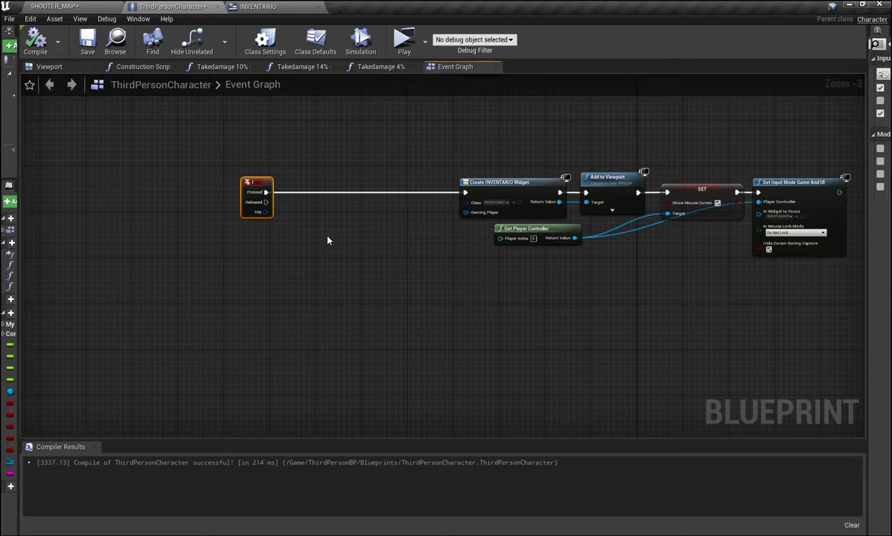
right_click_drag(328, 240, 407, 246)
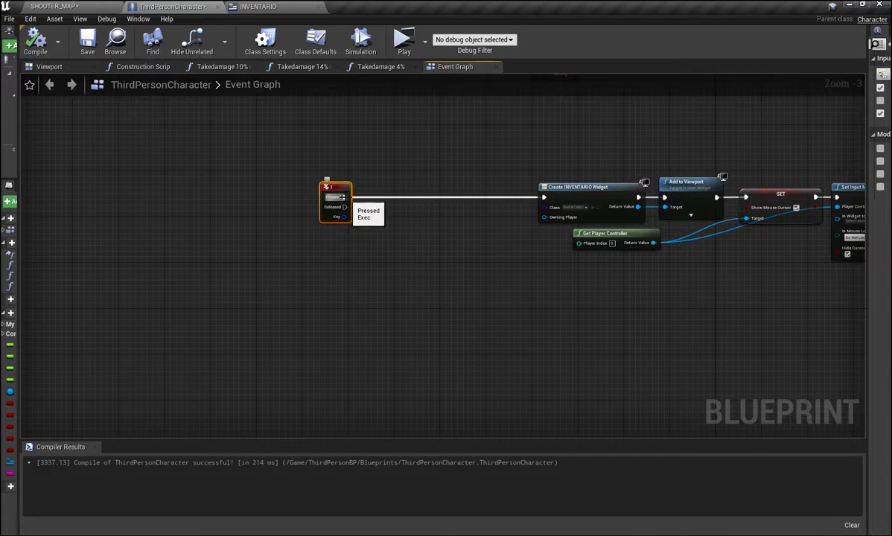
Search 'Remove from Parent' from the I event's Pressed pin, then cancel without adding it.
left_click_drag(345, 197, 372, 201)
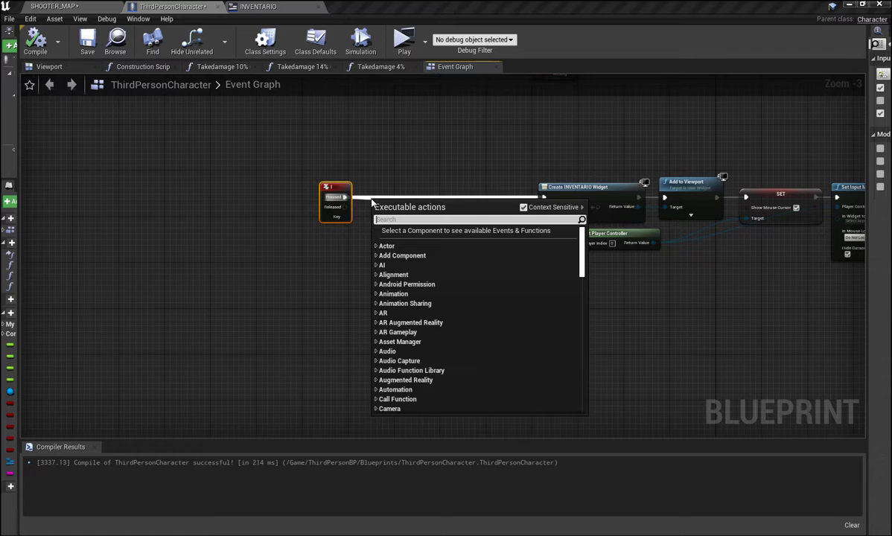
type("REMOVE")
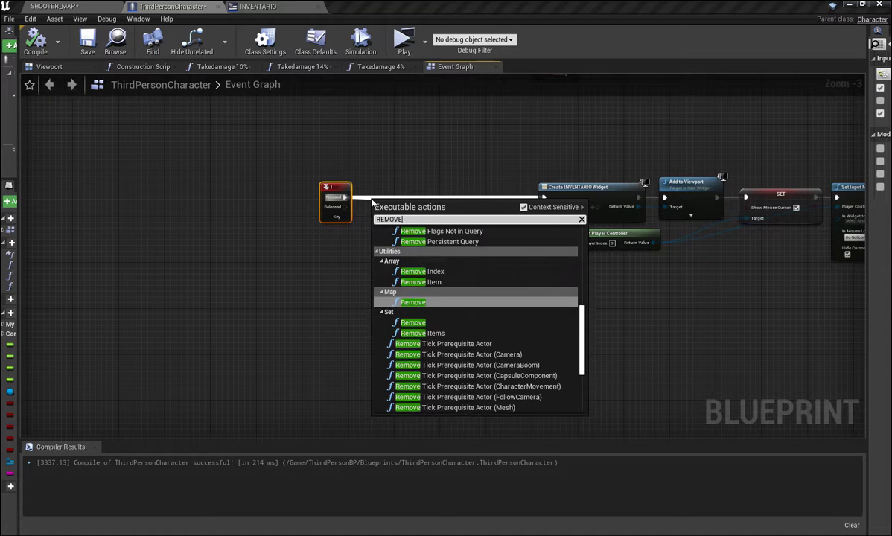
type("F")
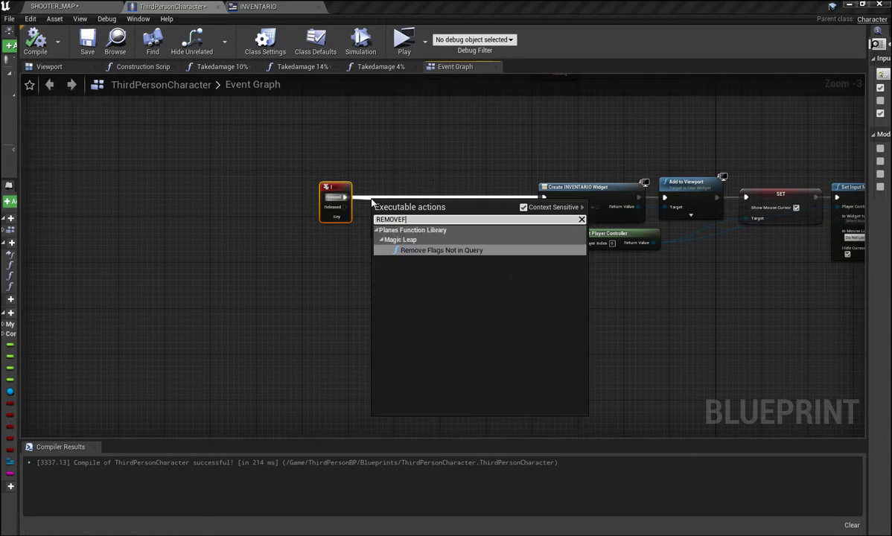
type("R")
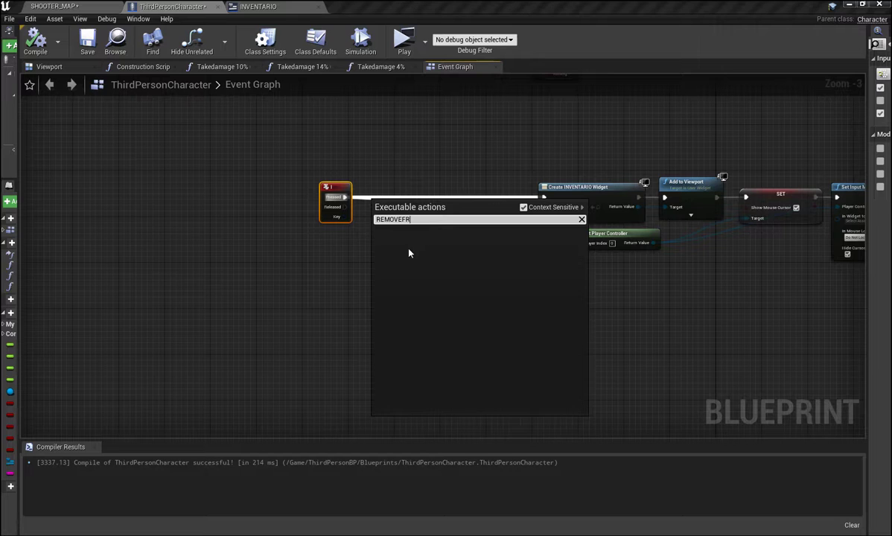
left_click(396, 164)
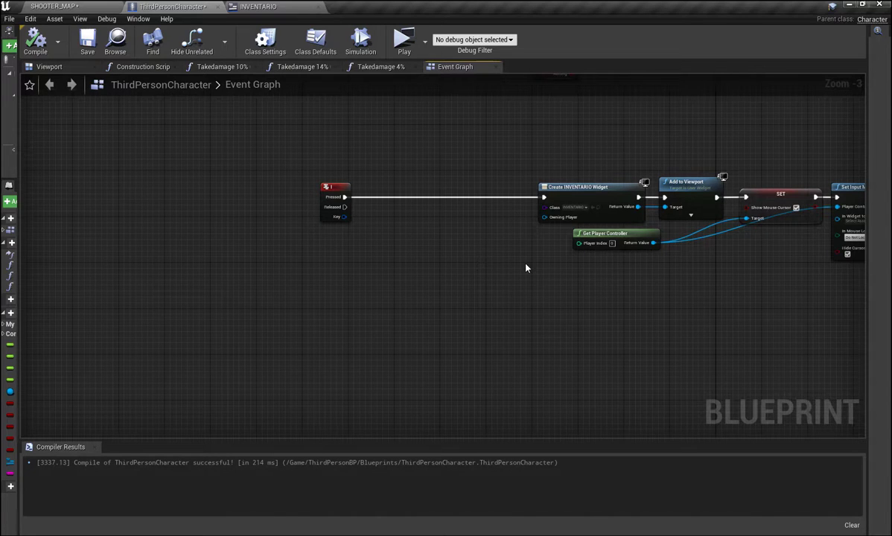
right_click_drag(528, 266, 267, 228)
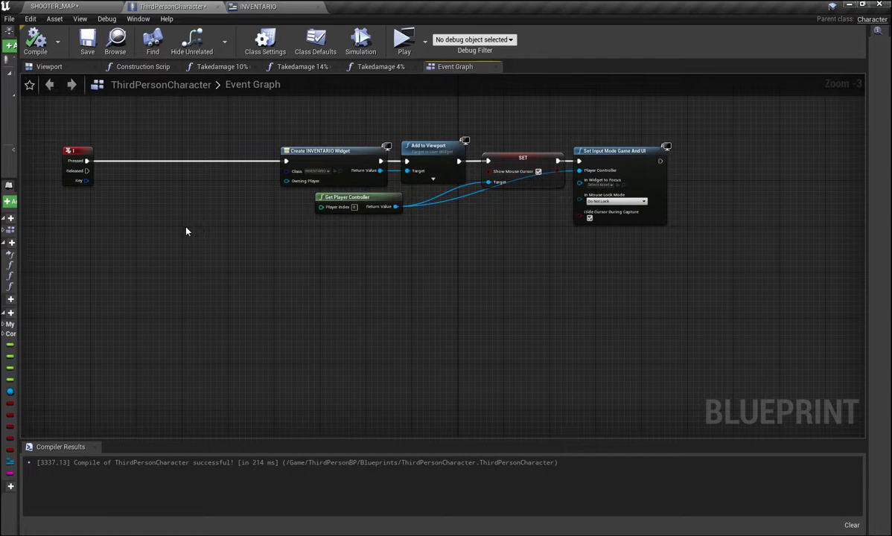
right_click_drag(168, 233, 265, 254)
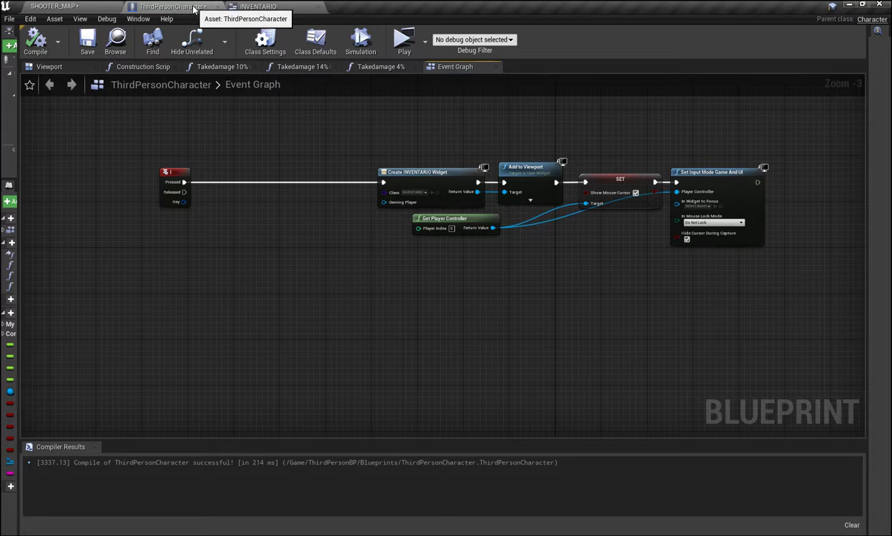
left_click(106, 8)
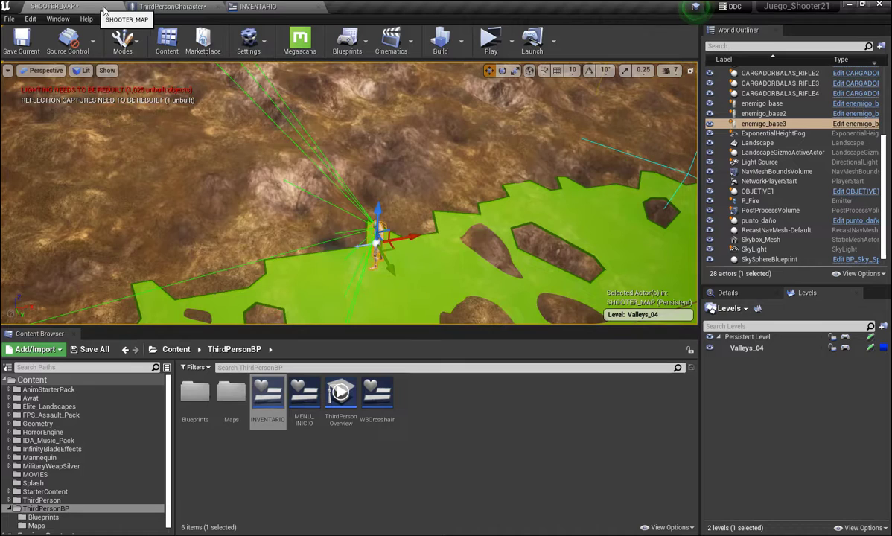
left_click(166, 9)
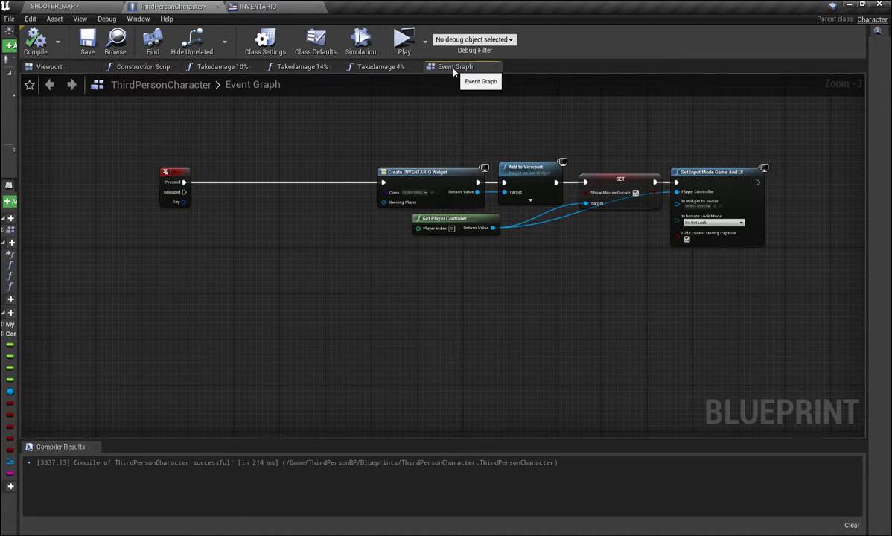
left_click(68, 64)
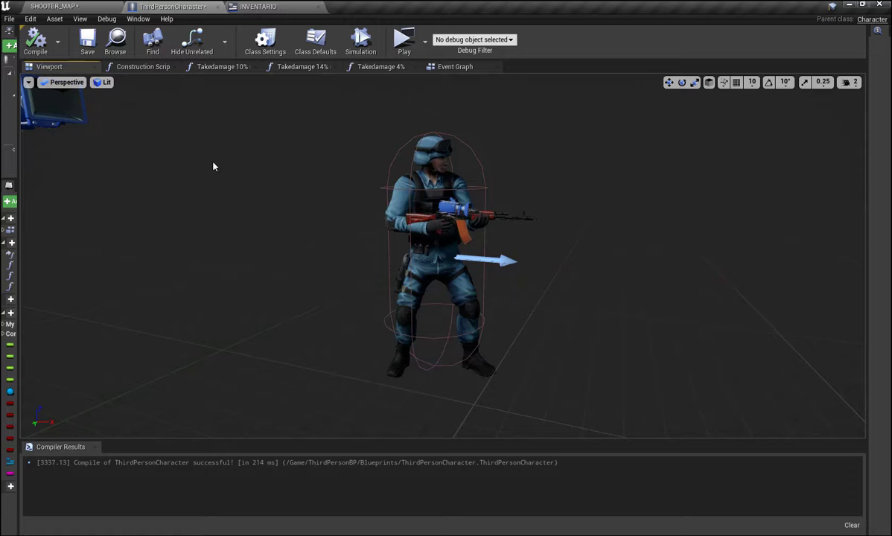
left_click(435, 67)
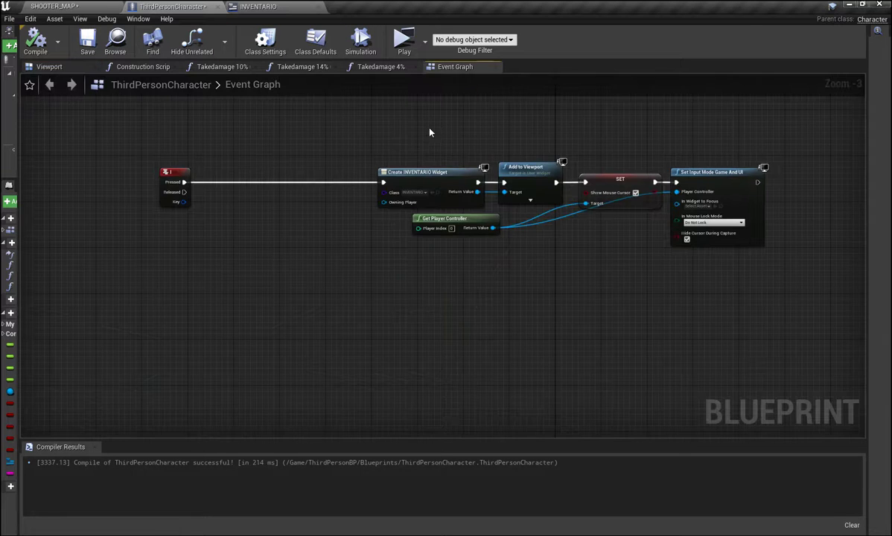
Pan through ThirdPersonCharacter's crouch, reload, Aimdown and primaryFire input logic.
scroll(414, 234, "down", 3)
right_click_drag(408, 239, 384, 414)
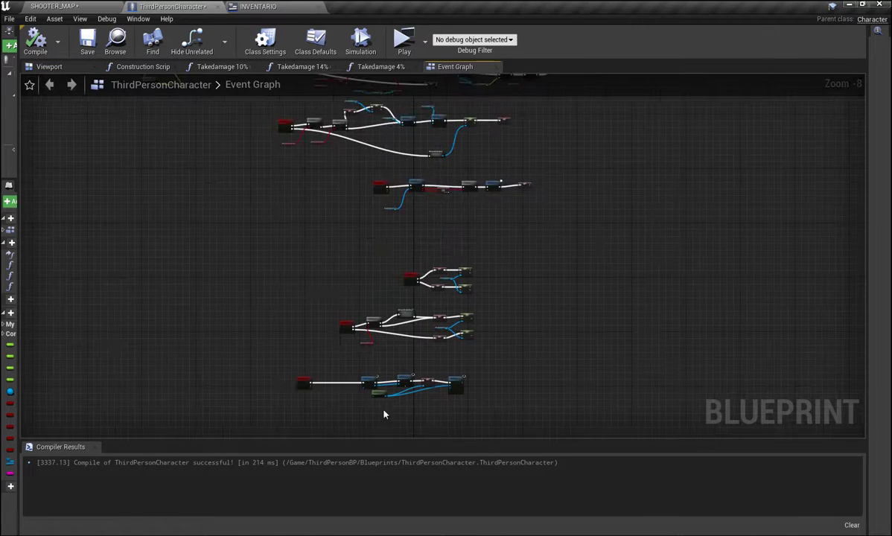
scroll(341, 339, "up", 2)
scroll(358, 224, "up", 3)
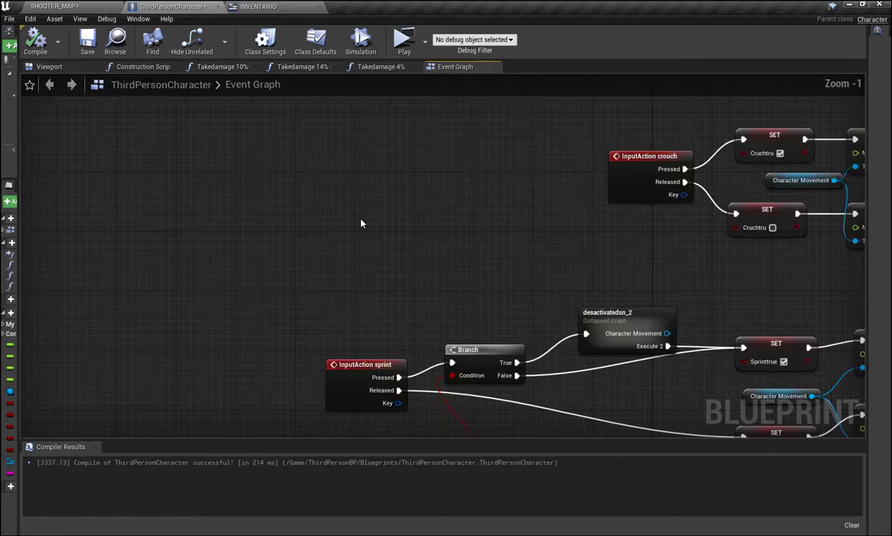
right_click_drag(444, 136, 329, 182)
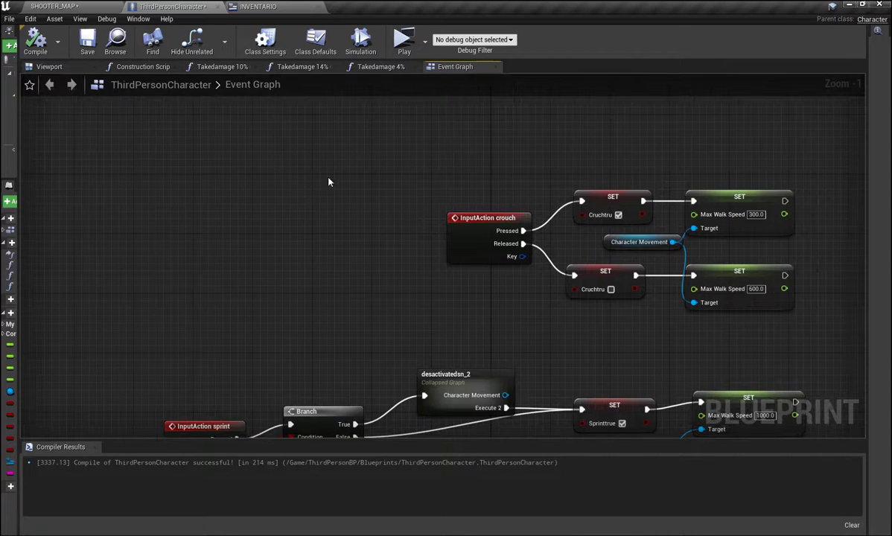
right_click_drag(362, 140, 326, 257)
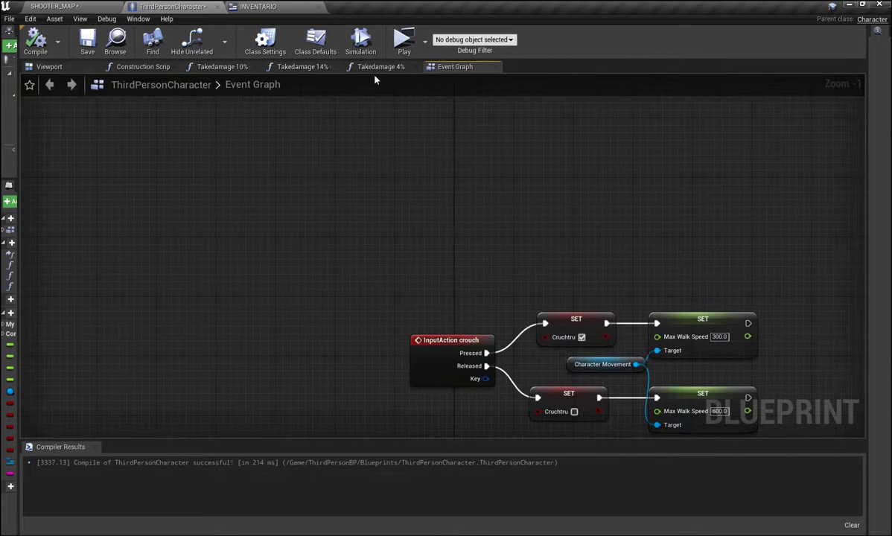
right_click_drag(316, 115, 371, 332)
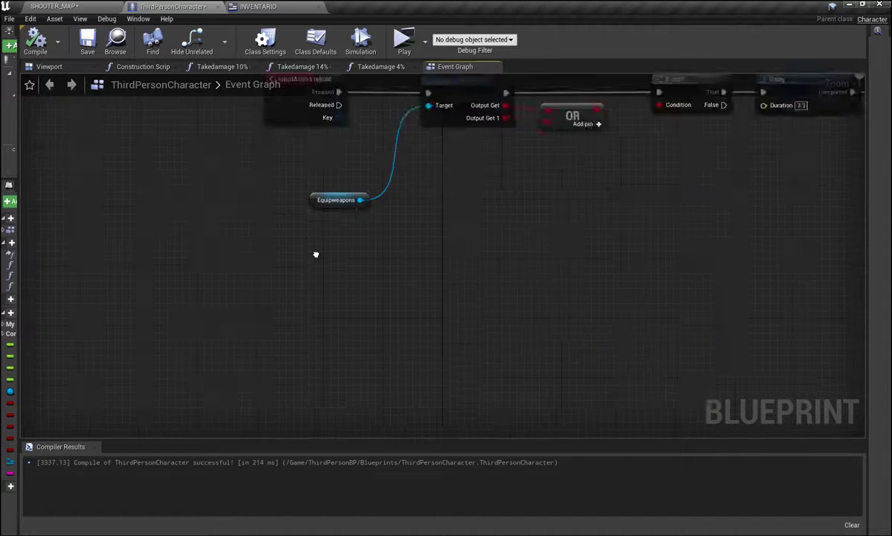
right_click_drag(499, 265, 466, 375)
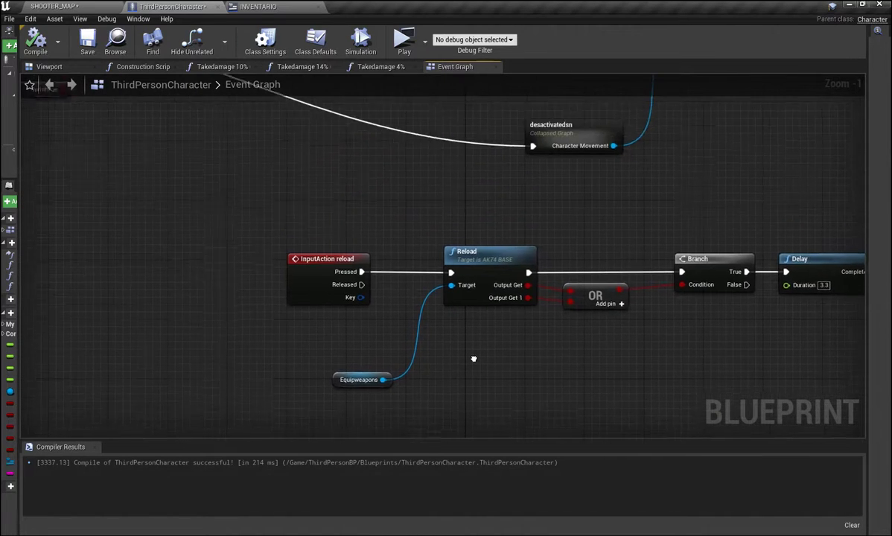
right_click_drag(359, 204, 652, 433)
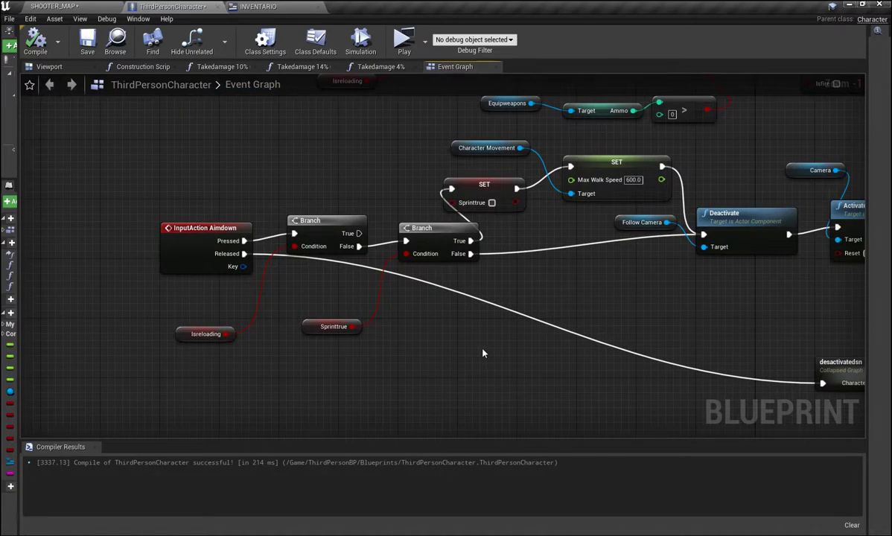
right_click_drag(485, 355, 487, 507)
right_click_drag(258, 220, 623, 355)
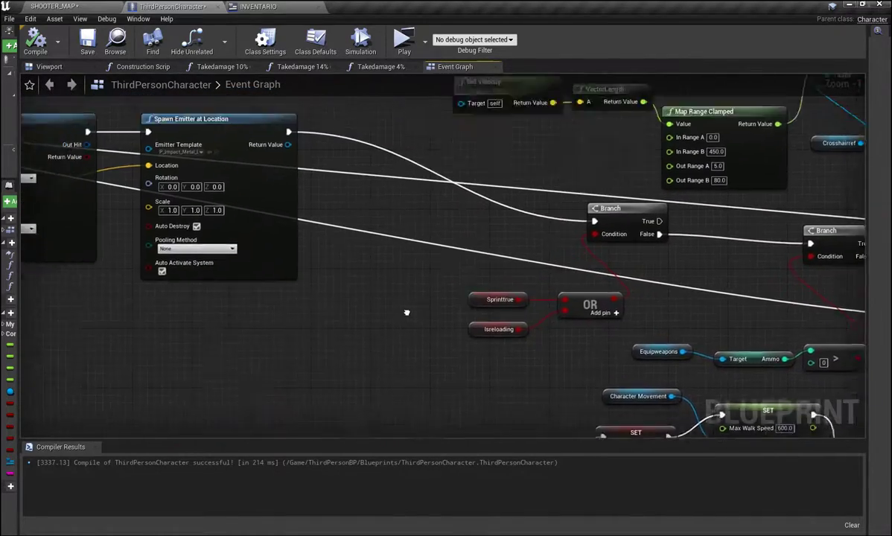
mouse_move(301, 335)
right_mouse_down()
mouse_move(887, 344)
mouse_move(840, 355)
right_mouse_up()
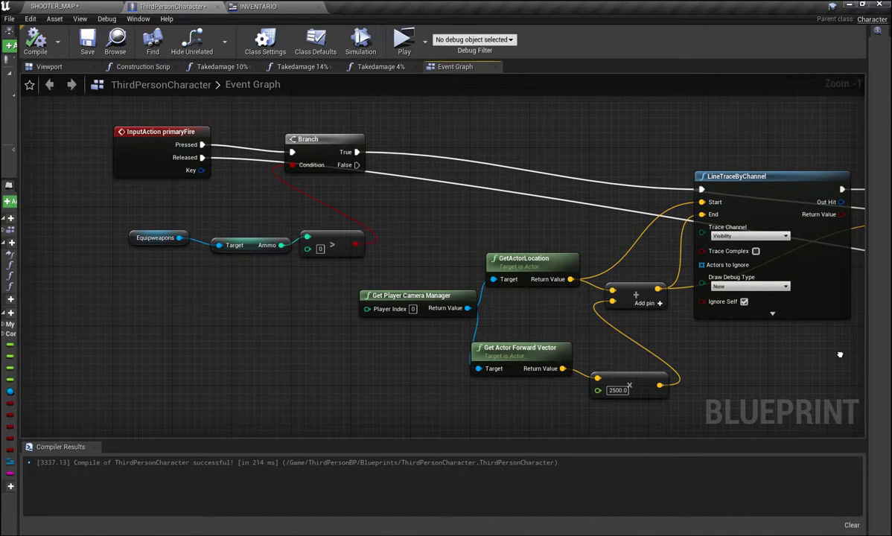
mouse_move(840, 356)
right_mouse_down()
mouse_move(128, 325)
mouse_move(178, 432)
right_mouse_up()
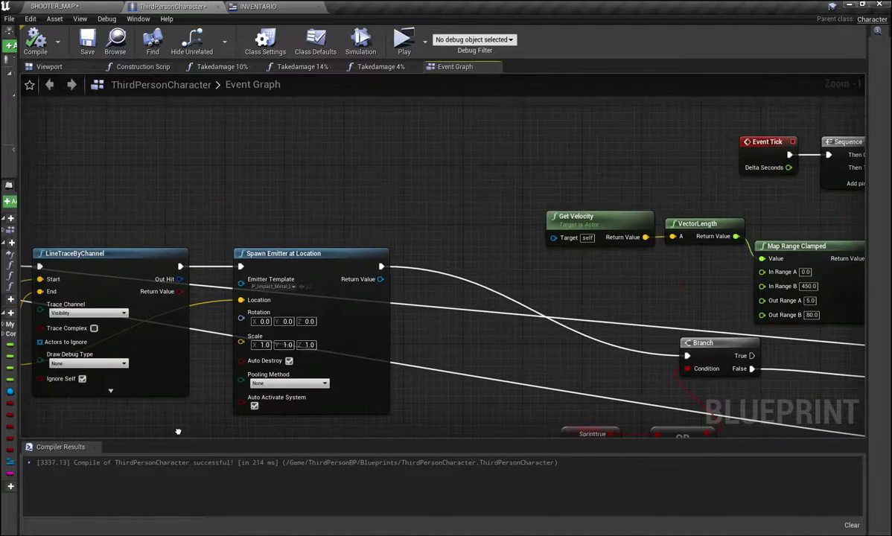
Survey the BeginPlay widget, jump and touch nodes, then return to the SHOOTER_MAP level editor.
mouse_move(396, 170)
right_mouse_down()
mouse_move(81, 168)
mouse_move(107, 174)
mouse_move(294, 370)
right_mouse_up()
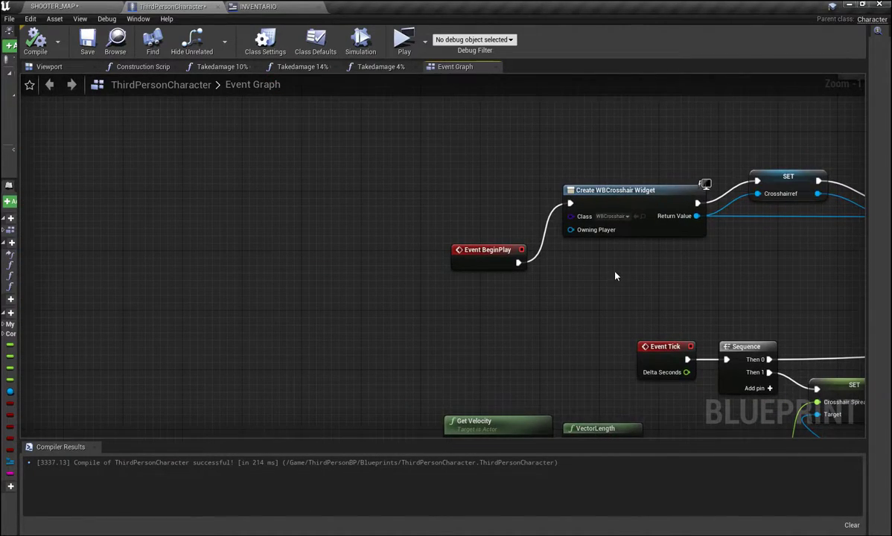
scroll(615, 276, "down", 2)
scroll(424, 275, "down", 1)
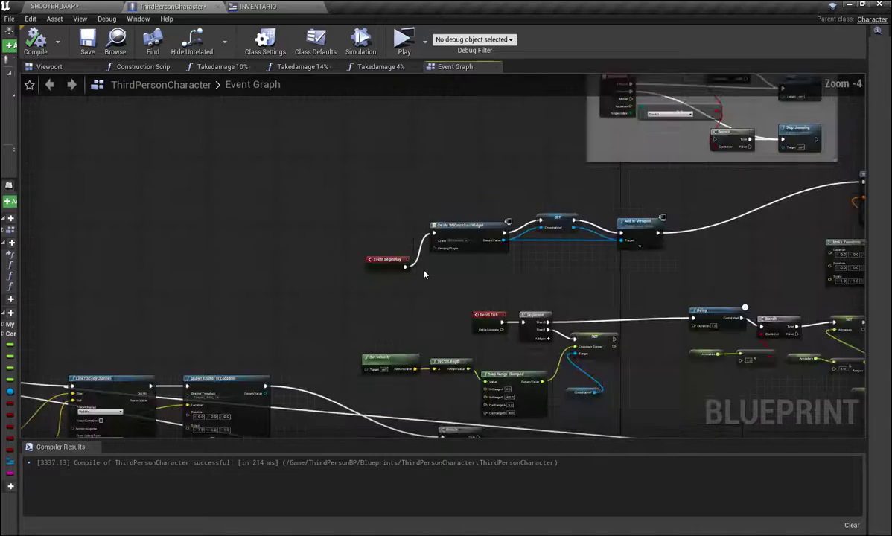
mouse_move(329, 175)
right_mouse_down()
mouse_move(304, 243)
mouse_move(323, 353)
right_mouse_up()
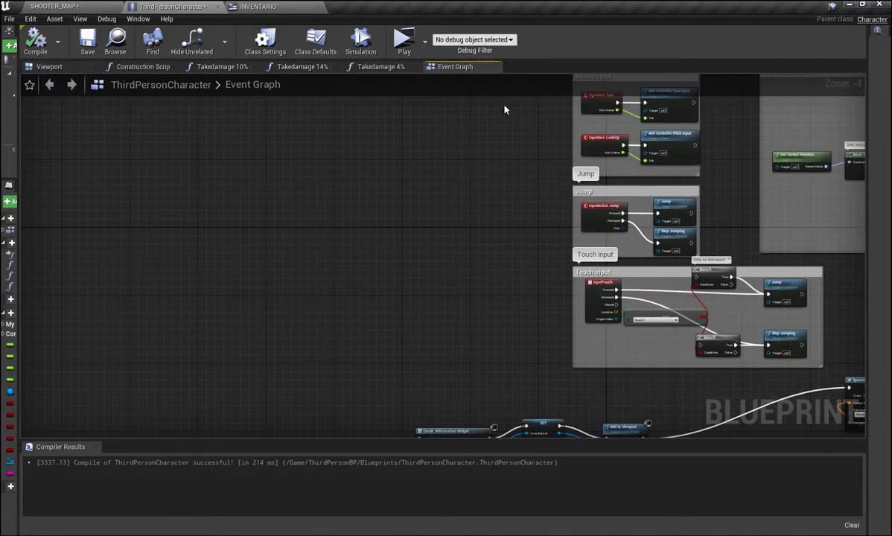
scroll(464, 129, "down", 3)
scroll(450, 131, "down", 1)
mouse_move(450, 131)
right_mouse_down()
mouse_move(366, 352)
mouse_move(332, 72)
right_mouse_up()
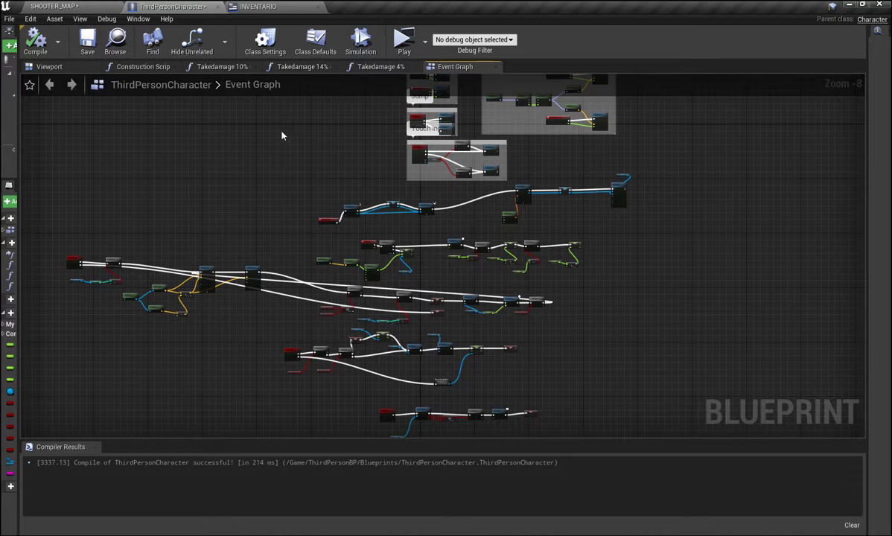
scroll(314, 169, "up", 1)
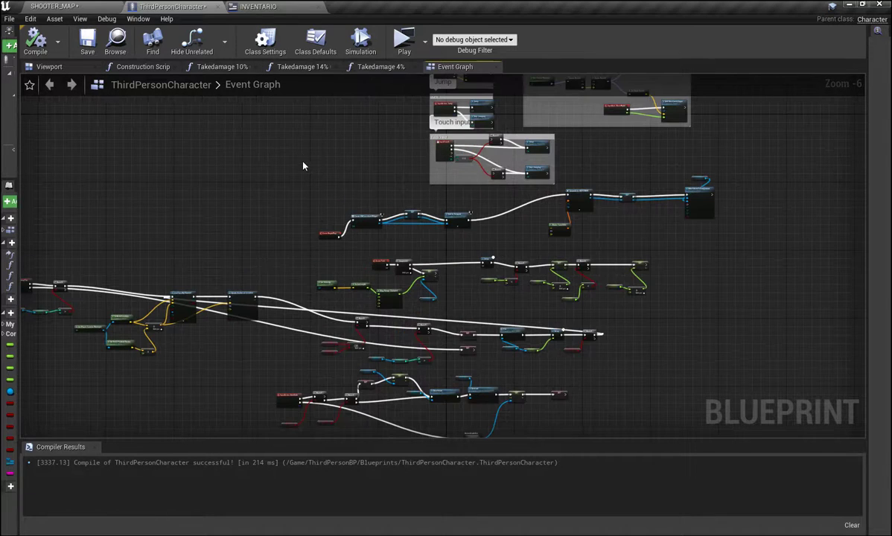
scroll(302, 163, "up", 1)
scroll(341, 167, "up", 3)
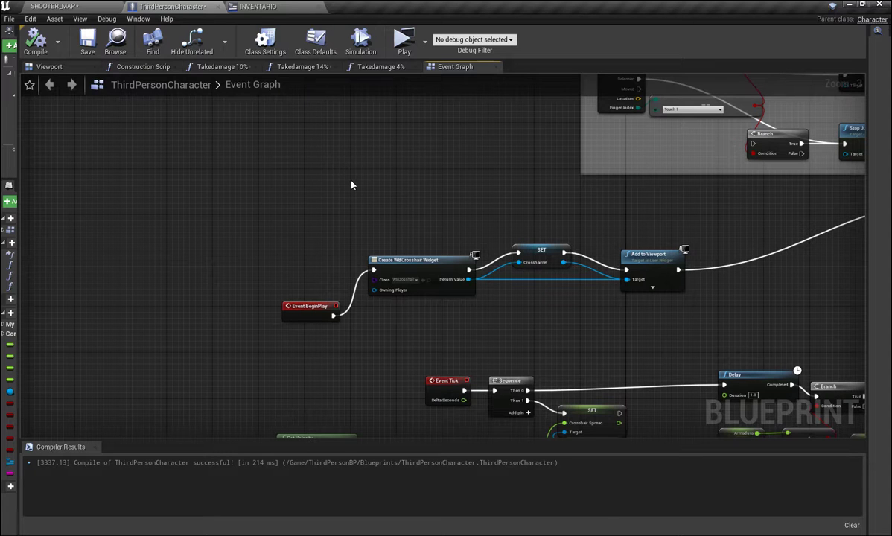
mouse_move(352, 185)
right_mouse_down()
mouse_move(364, 167)
mouse_move(856, 30)
right_mouse_up()
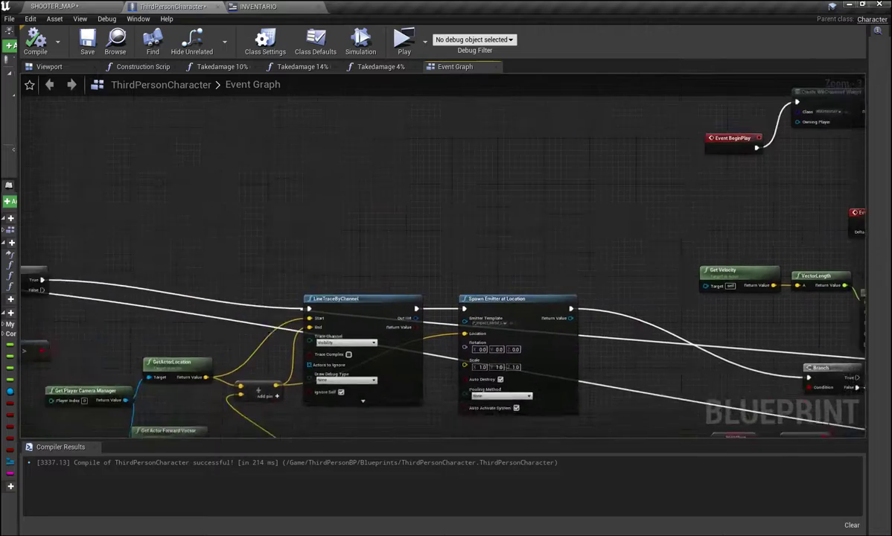
right_click_drag(447, 261, 251, 304)
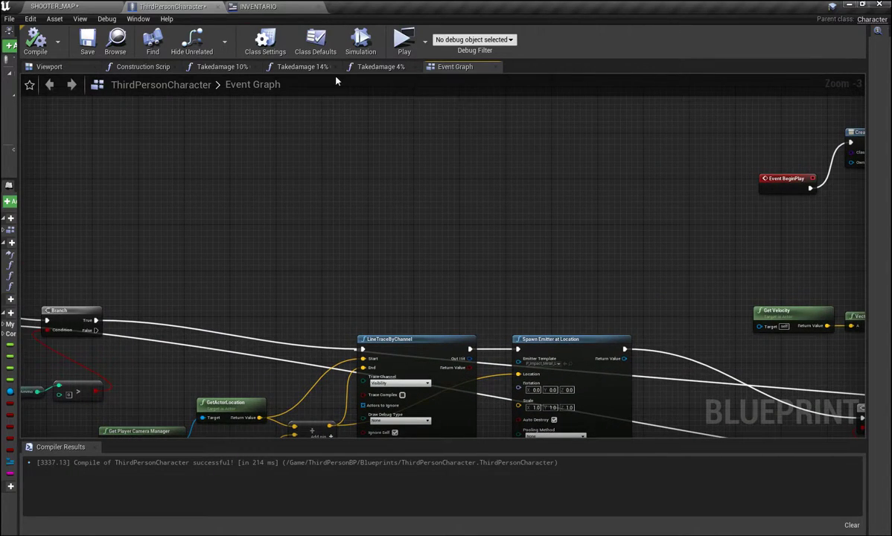
left_click(56, 6)
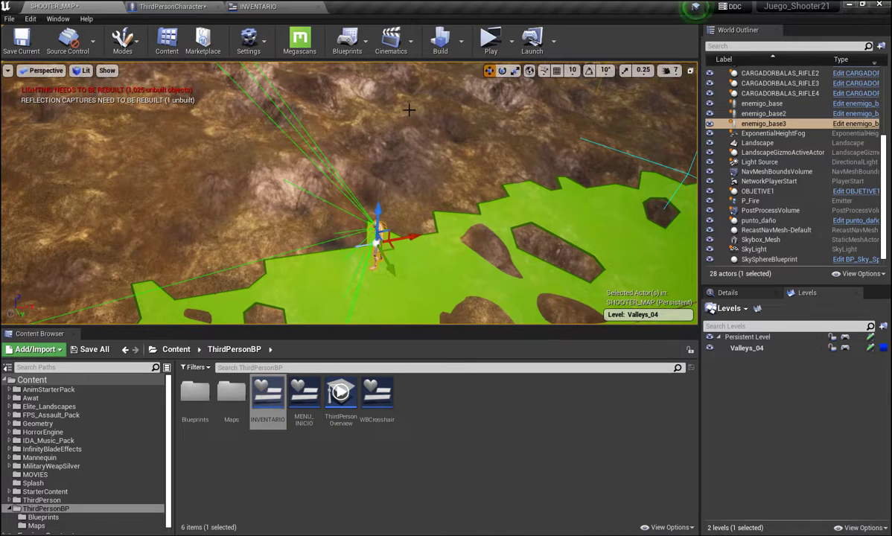
Open the SHOOTER_MAP Level Blueprint from the Blueprints toolbar menu.
left_click(366, 46)
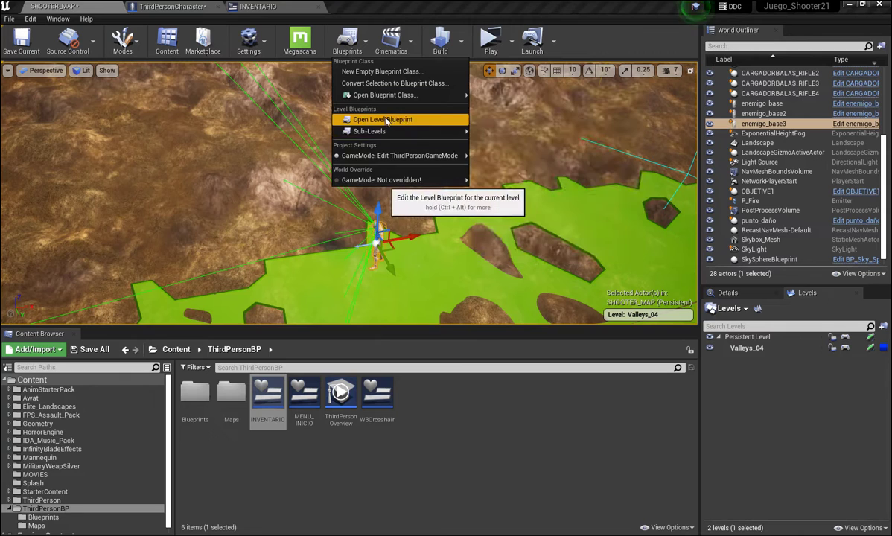
left_click(385, 119)
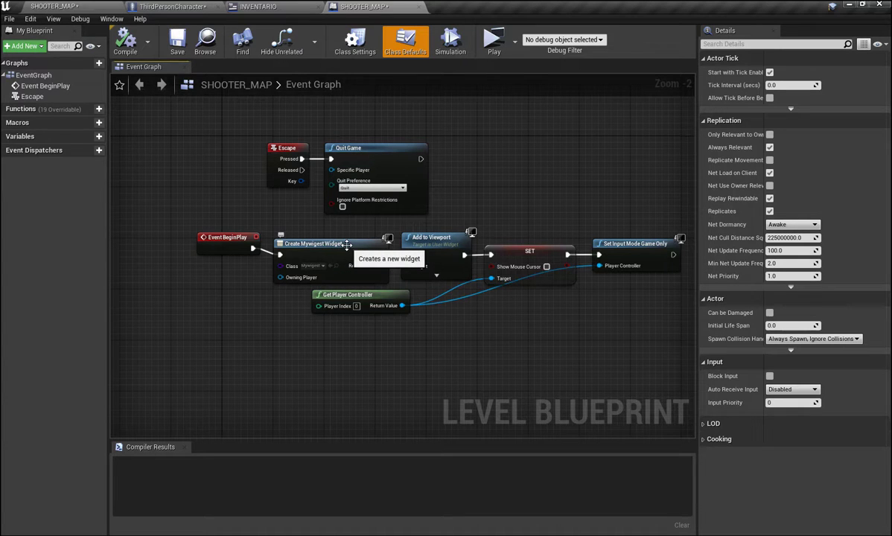
Place an I keyboard event node below the BeginPlay chain.
right_click_drag(403, 371, 491, 330)
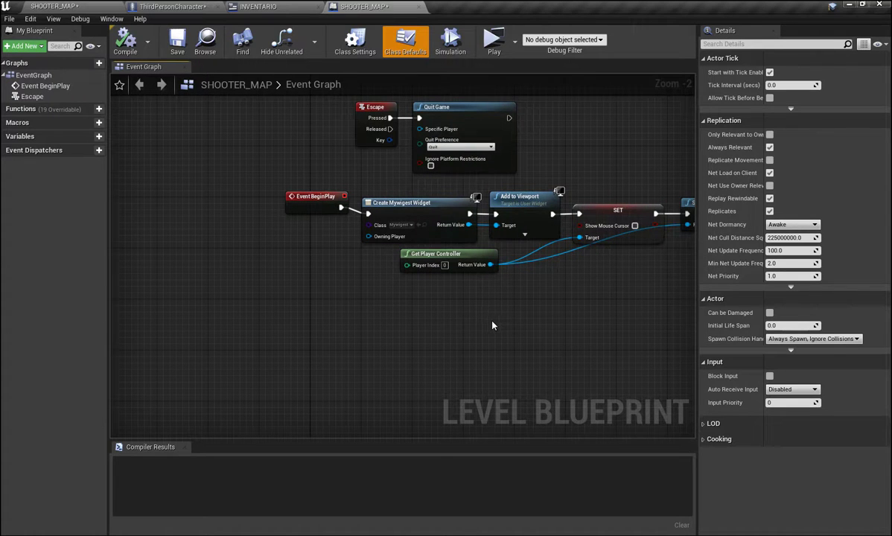
right_click_drag(492, 326, 468, 294)
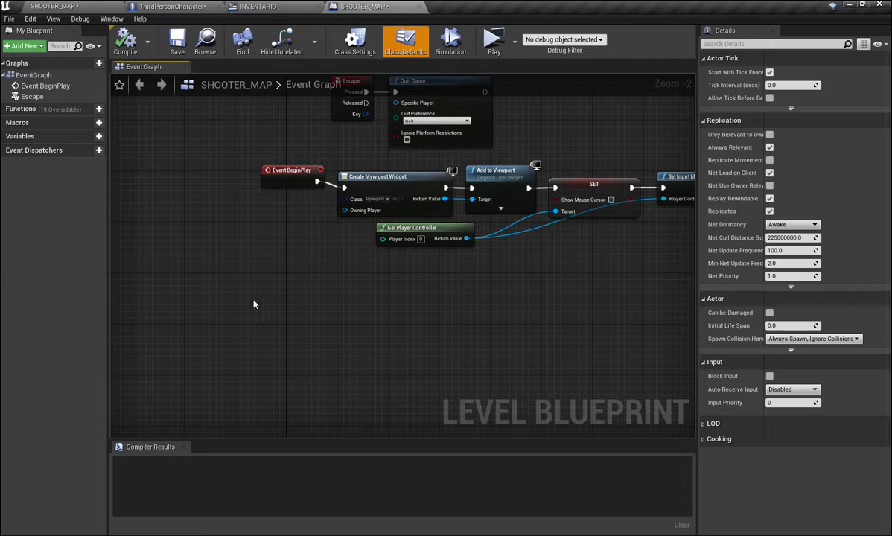
right_click(283, 324)
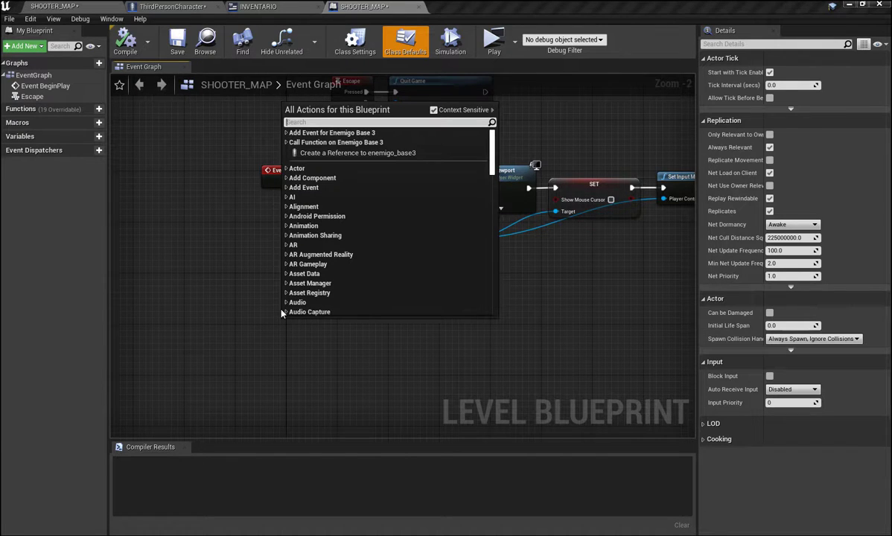
type("i")
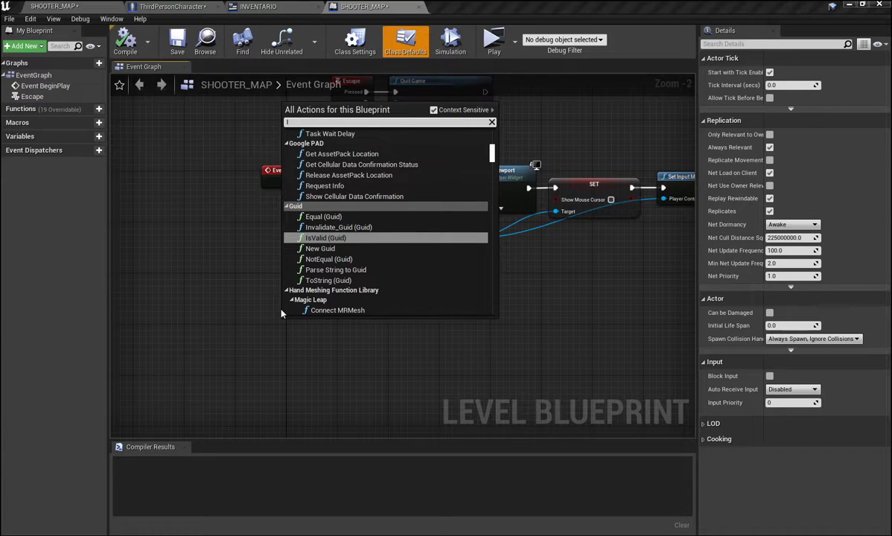
type(" KEY")
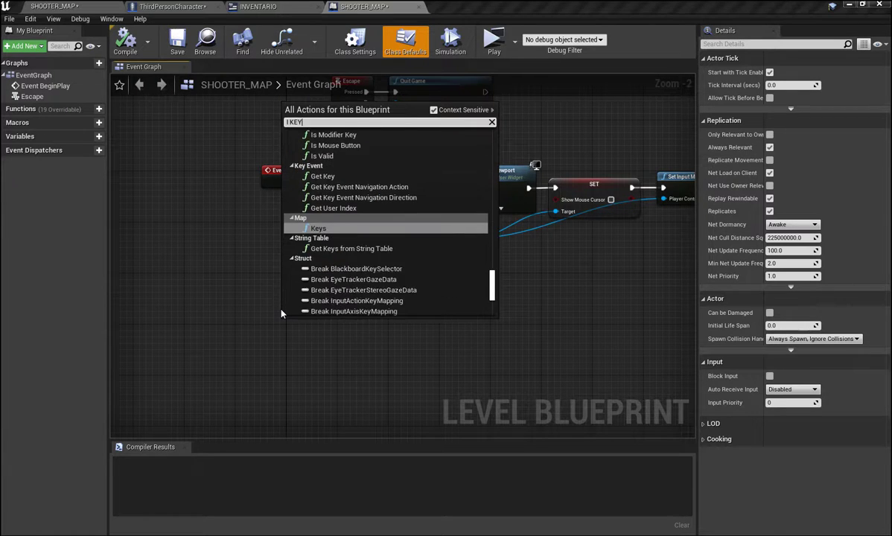
type("B")
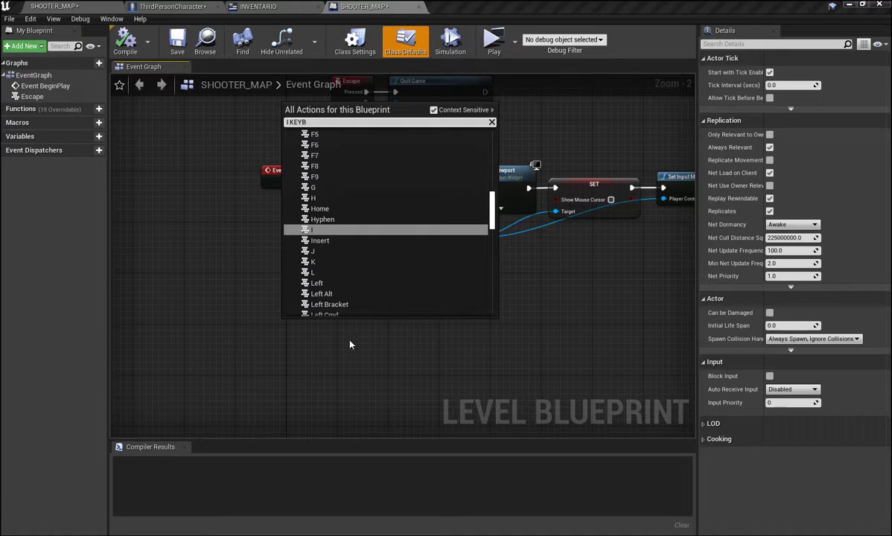
left_click(322, 231)
right_click_drag(330, 298, 351, 218)
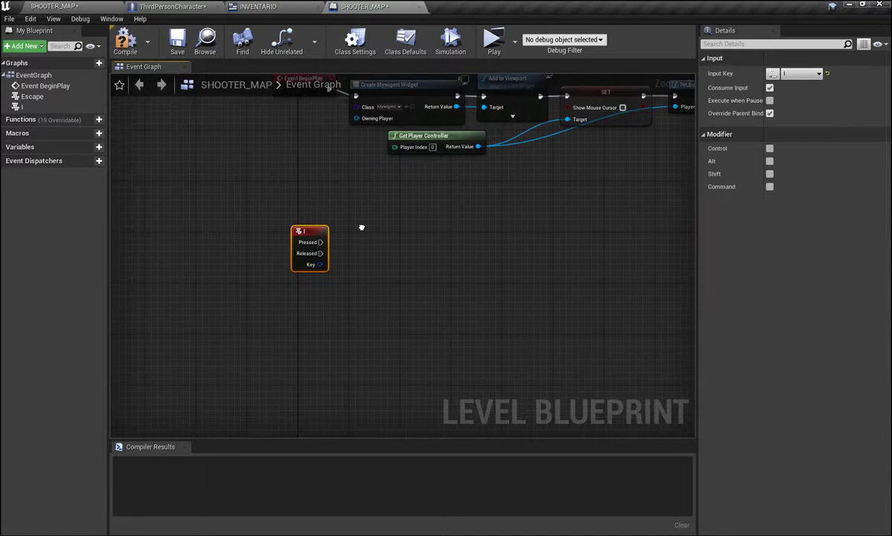
left_click_drag(311, 244, 299, 263)
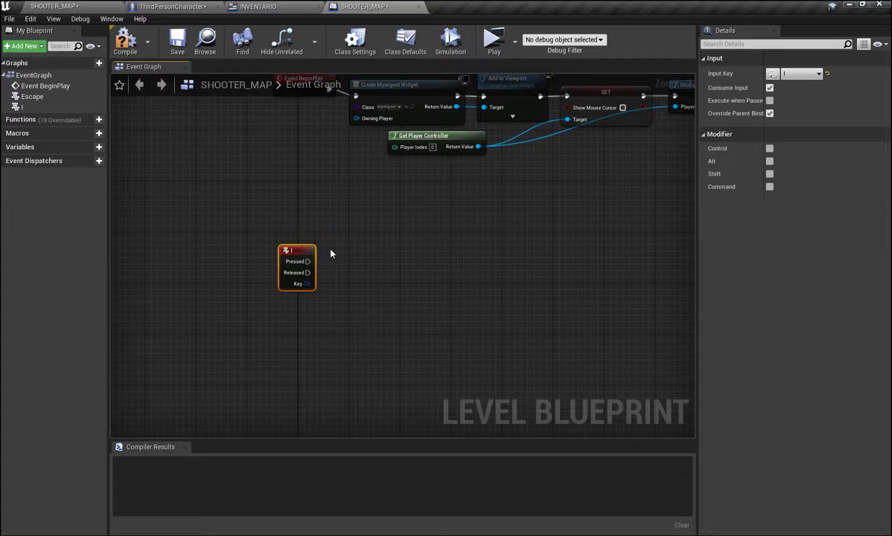
right_click_drag(359, 294, 361, 264)
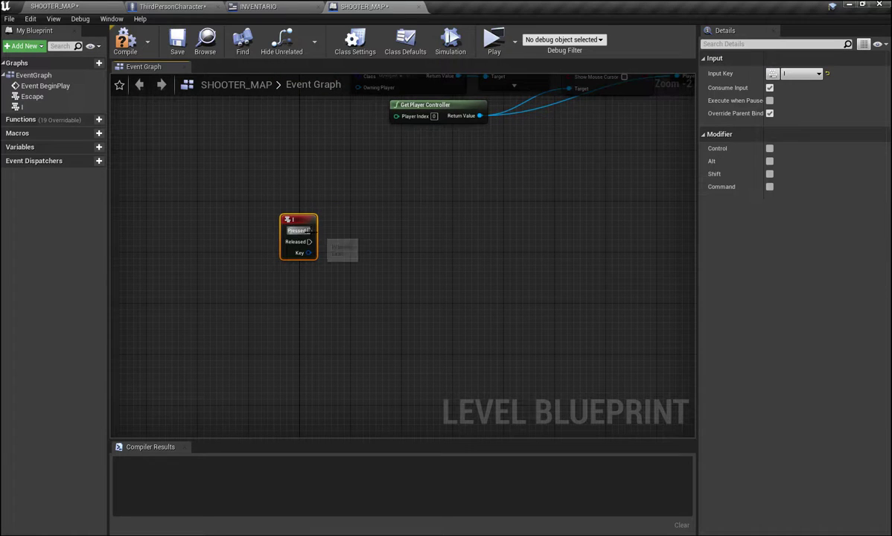
Search 'Remove from Parent' from the I event's Pressed pin, then cancel without adding it.
mouse_move(309, 230)
left_mouse_down()
mouse_move(339, 241)
mouse_move(346, 233)
left_mouse_up()
type("RE")
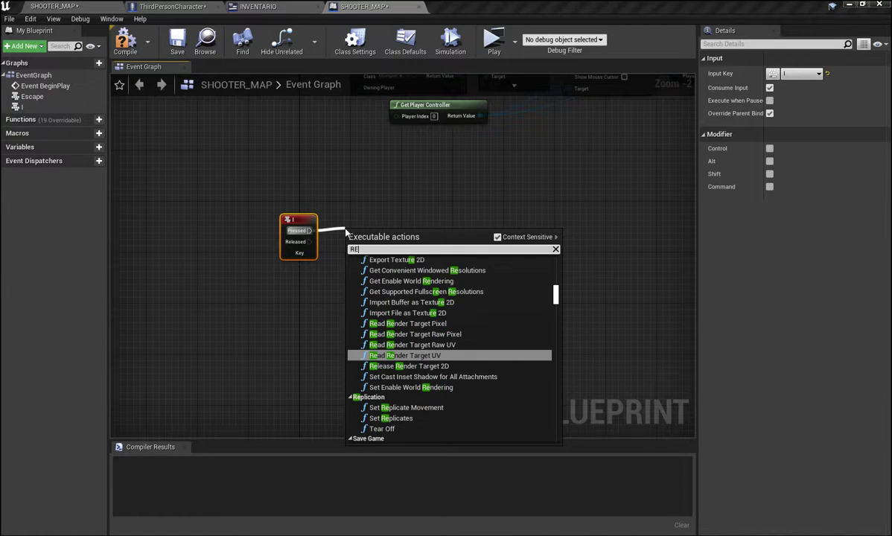
type("MOVE")
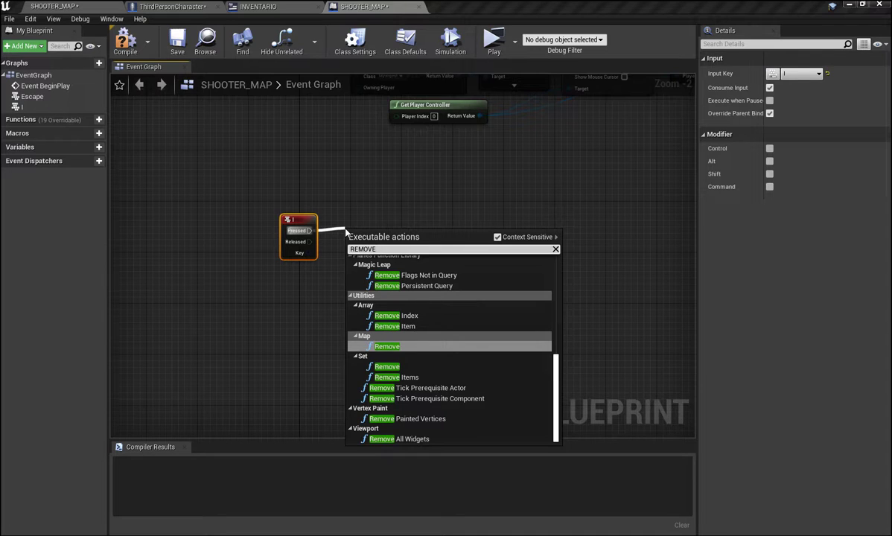
type("FR")
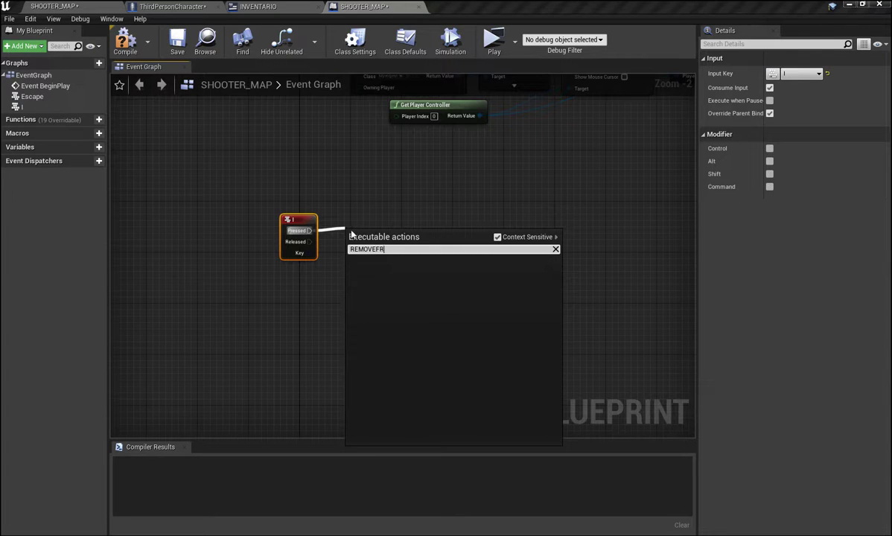
left_click(381, 226)
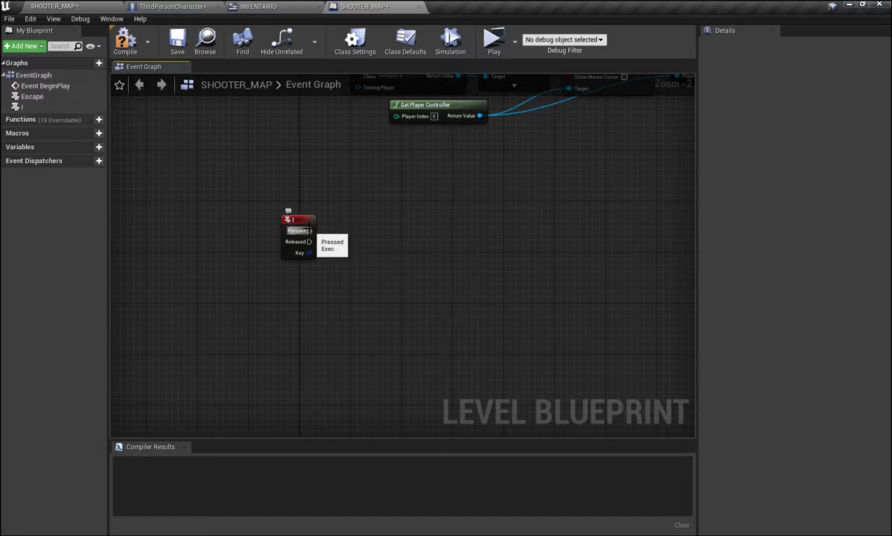
Delete the I key event node and return to the Escape and BeginPlay chains.
left_click(303, 227)
key("Delete")
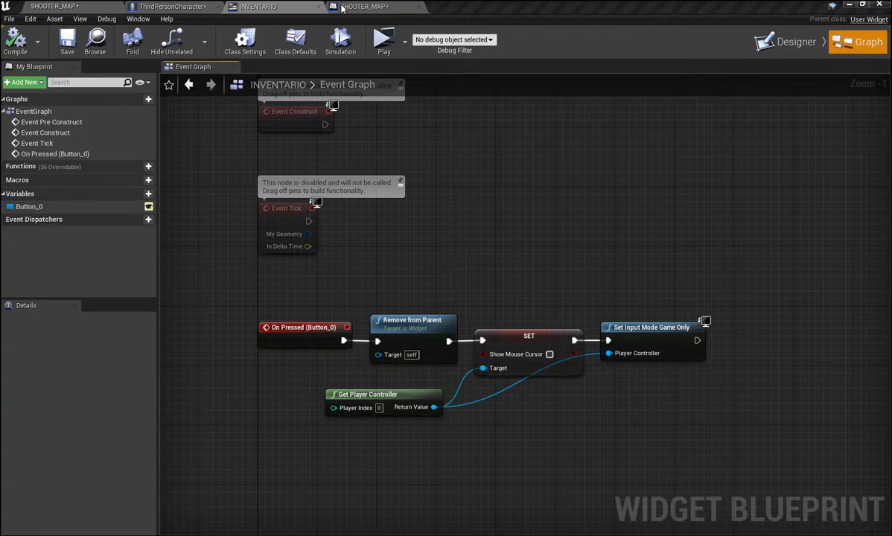
left_click(190, 8)
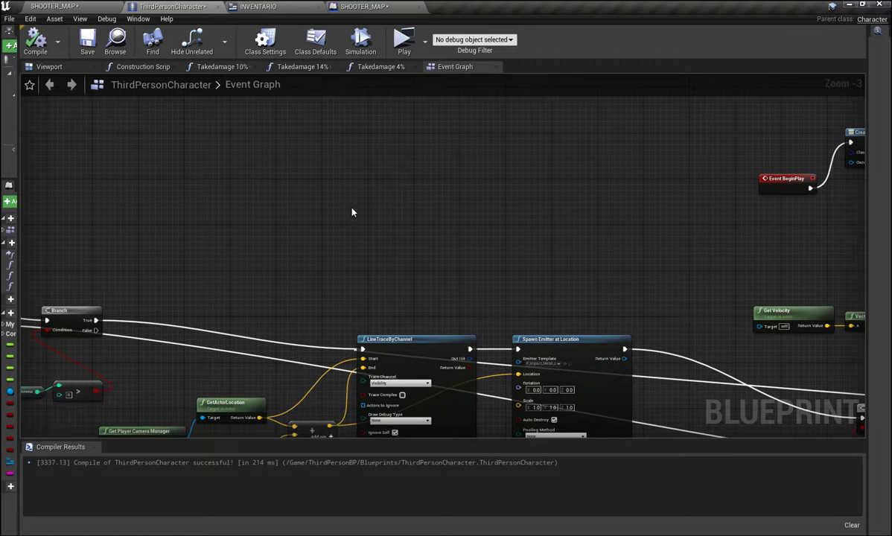
left_click(364, 7)
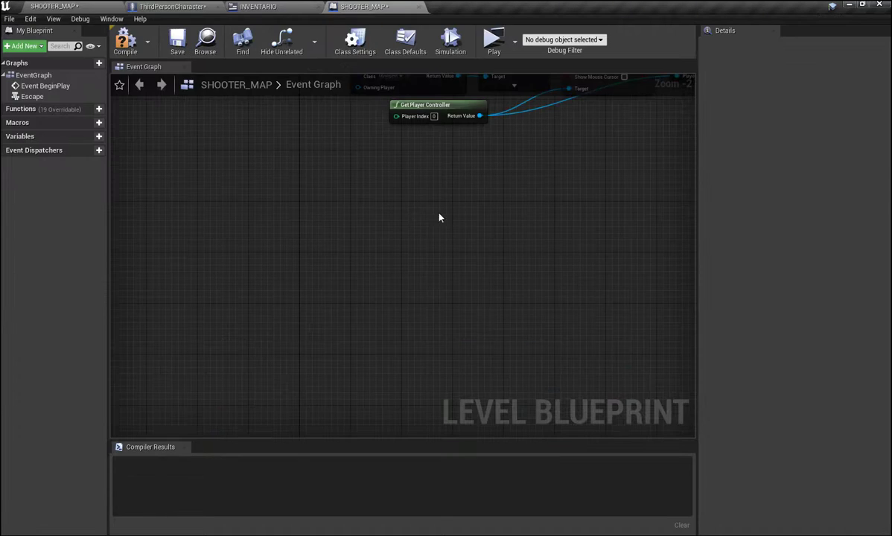
right_click_drag(439, 218, 394, 342)
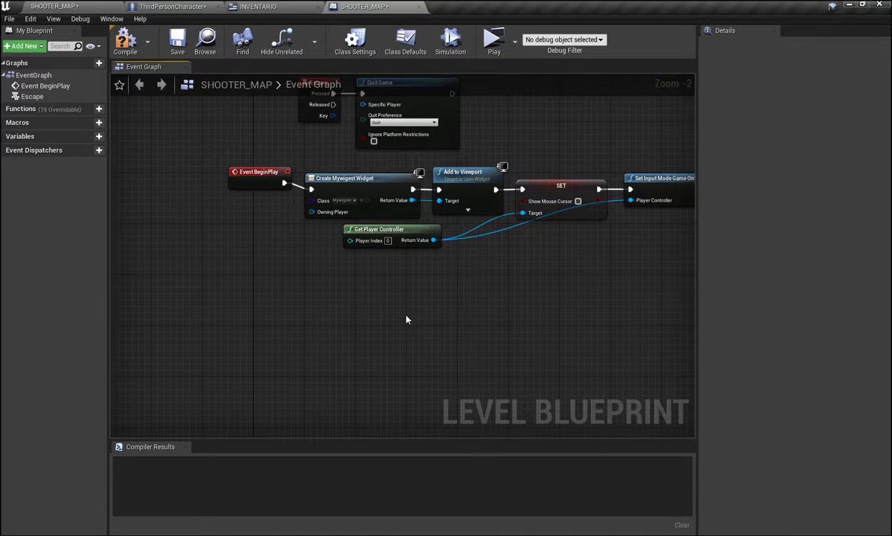
Delete the Event BeginPlay widget node chain from the SHOOTER_MAP level graph and compile.
scroll(409, 327, "up", 1)
scroll(408, 315, "up", 1)
right_click_drag(488, 261, 421, 319)
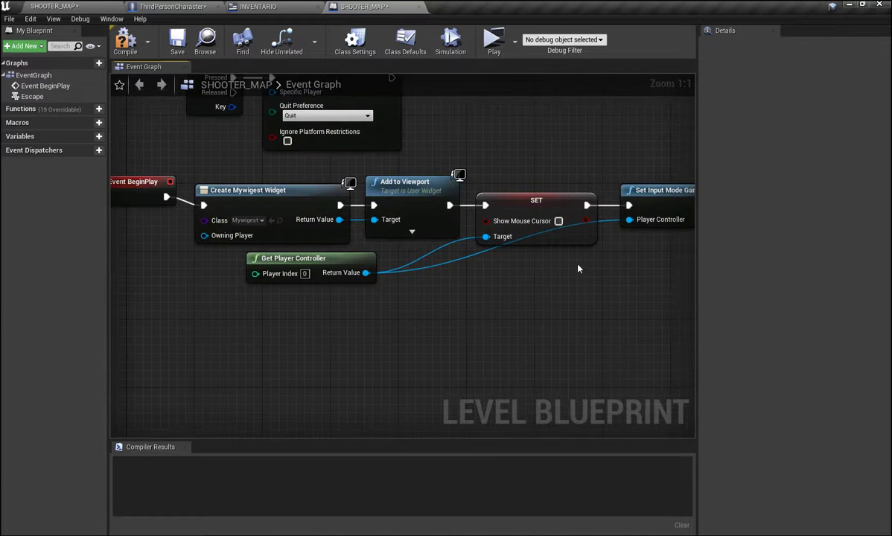
scroll(590, 274, "down", 1)
right_click_drag(628, 298, 531, 292)
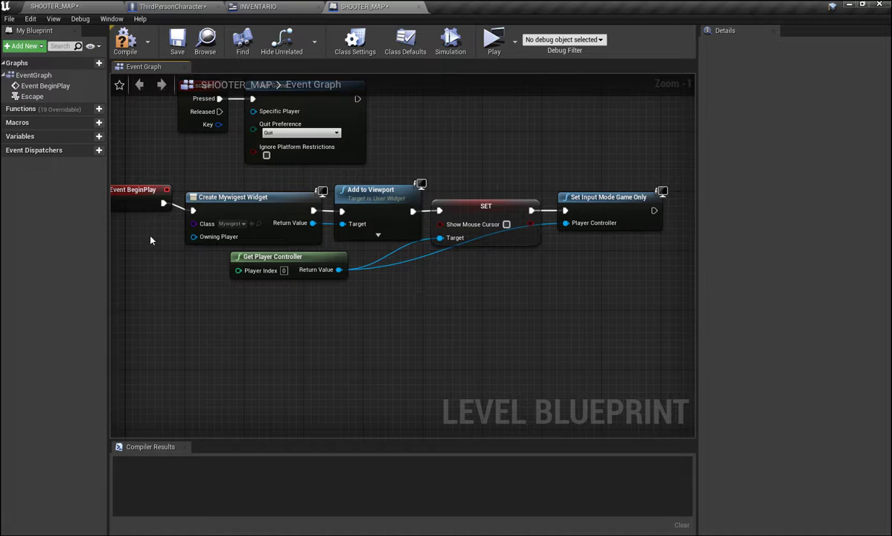
mouse_move(133, 173)
left_mouse_down()
mouse_move(503, 315)
mouse_move(557, 290)
left_mouse_up()
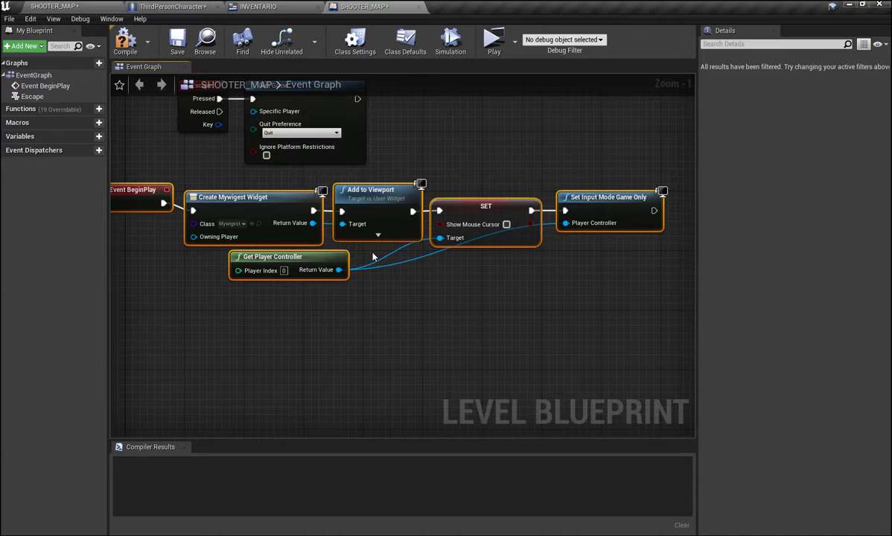
key("Delete")
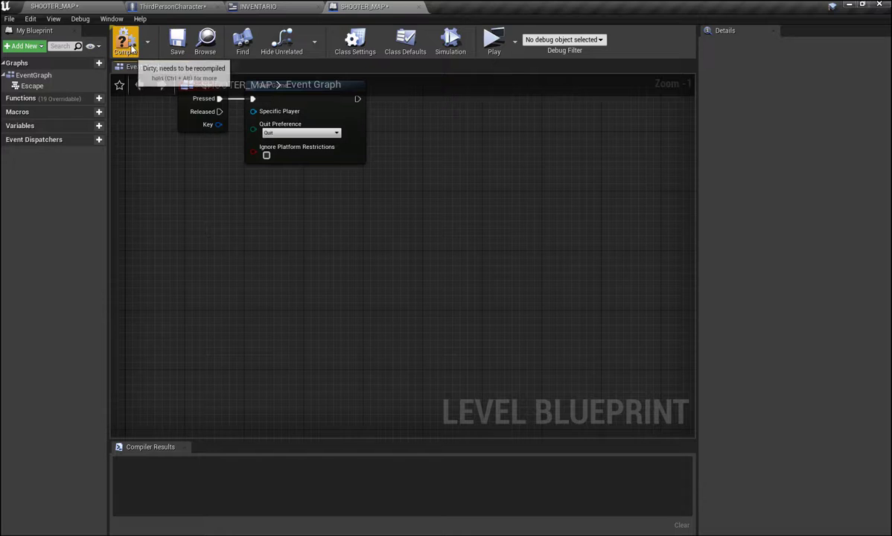
left_click(126, 41)
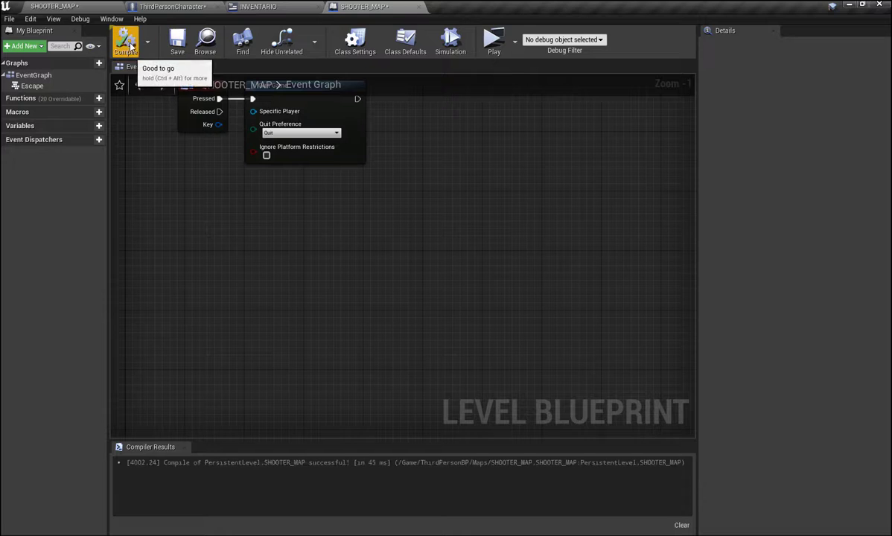
Paste the copied CustomEvent widget chain into the INVENTARIO event graph.
left_click(257, 7)
right_click_drag(533, 298, 518, 143)
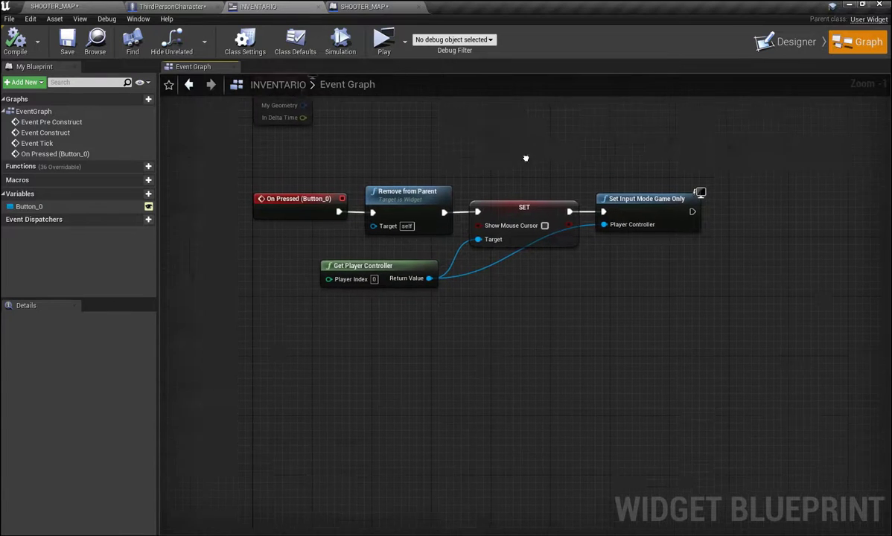
right_click_drag(470, 364, 512, 328)
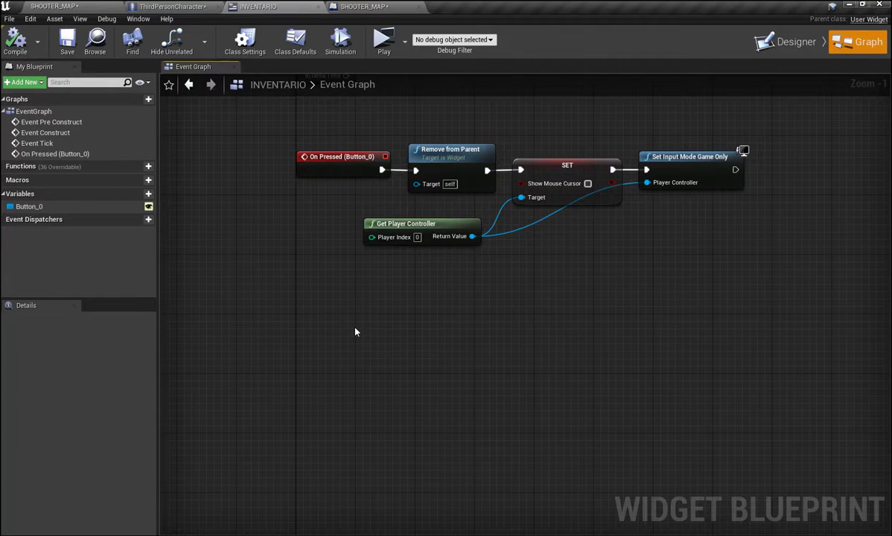
key("ctrl+v")
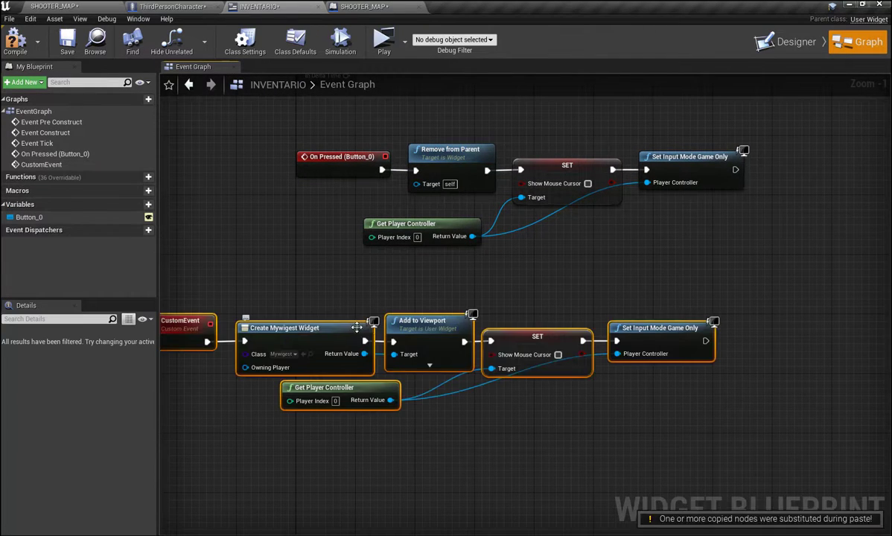
mouse_move(316, 283)
right_mouse_down()
mouse_move(388, 280)
mouse_move(350, 246)
right_mouse_up()
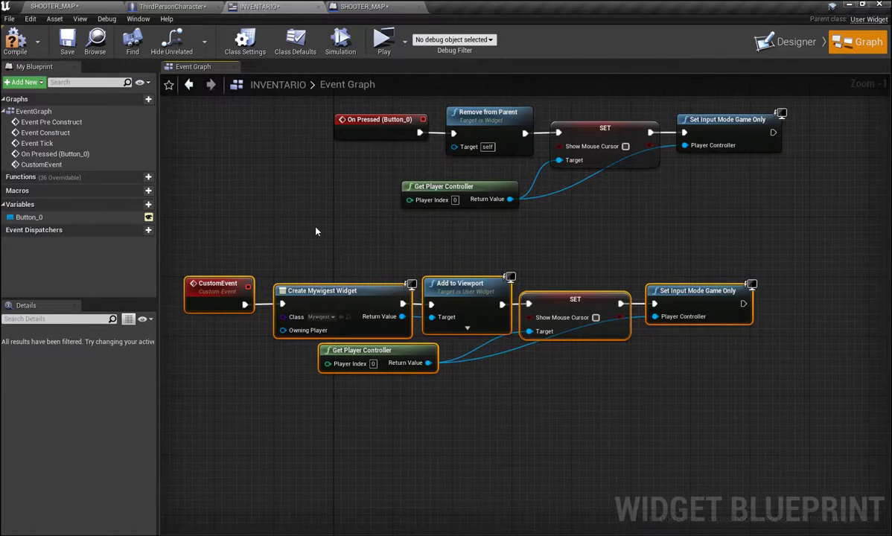
left_click(295, 212)
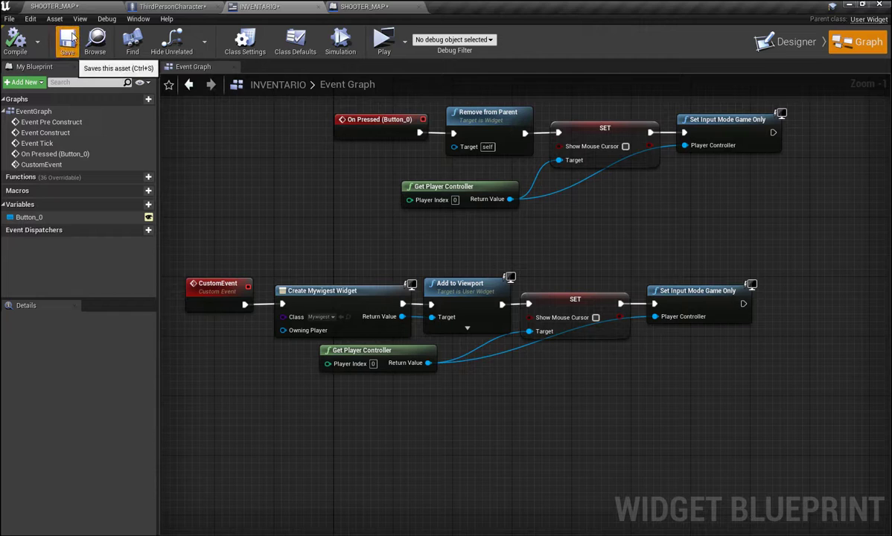
Save the INVENTARIO widget blueprint and reframe the view over the pasted event nodes.
left_click(67, 41)
mouse_move(312, 223)
right_mouse_down()
mouse_move(310, 188)
mouse_move(323, 262)
right_mouse_up()
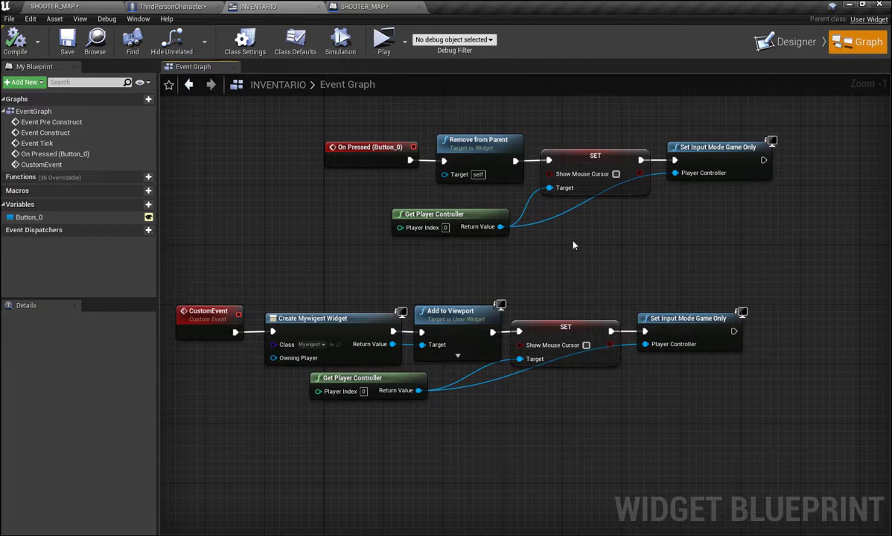
right_click_drag(529, 243, 537, 252)
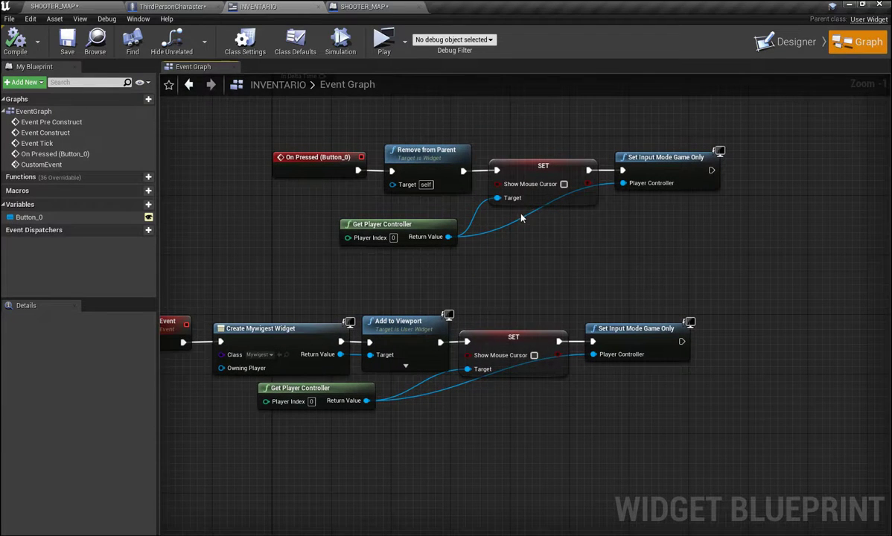
scroll(536, 216, "down", 1)
scroll(527, 280, "down", 1)
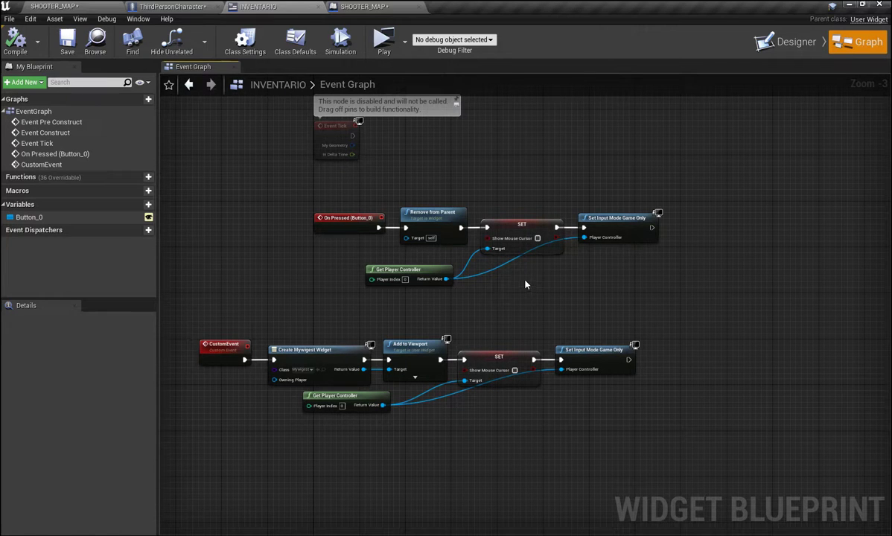
scroll(527, 283, "down", 1)
scroll(538, 277, "down", 1)
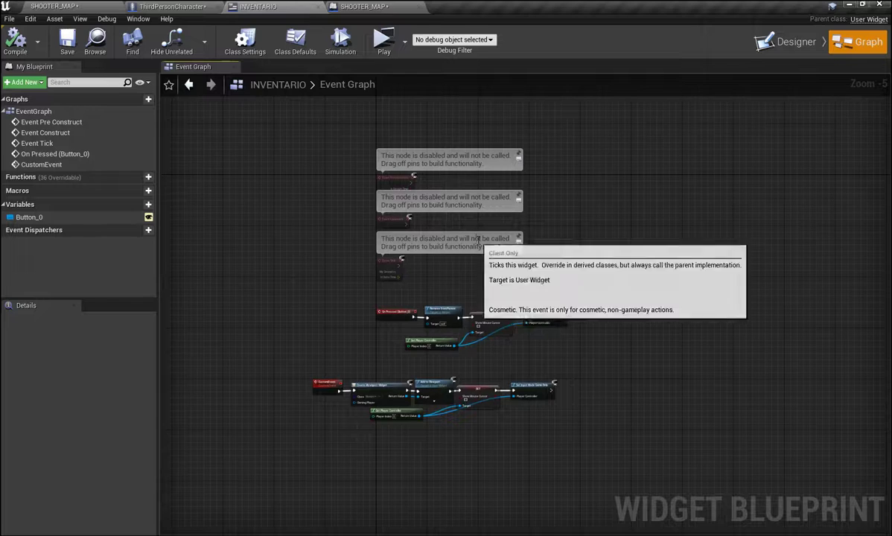
scroll(479, 240, "up", 2)
right_click_drag(438, 245, 494, 130)
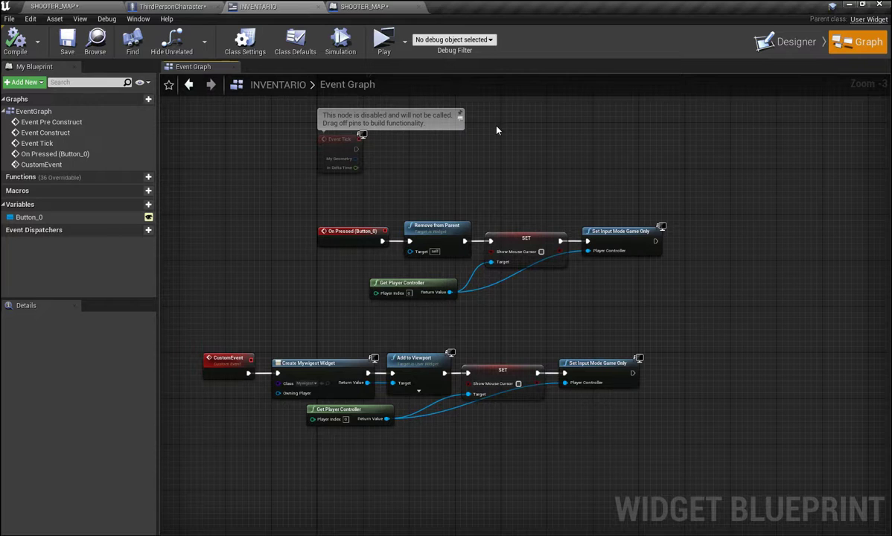
scroll(498, 130, "down", 1)
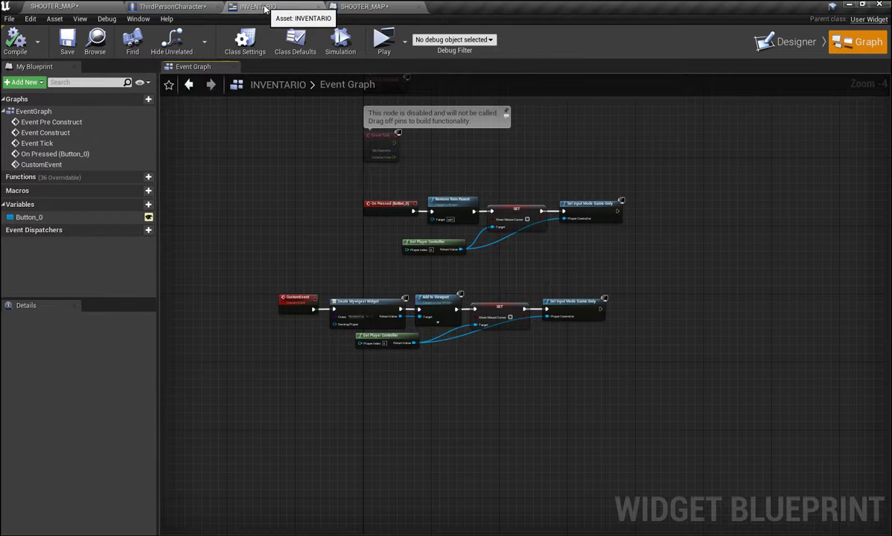
Return to the ThirdPersonCharacter event graph and frame the I key INVENTARIO widget chain.
left_click(364, 7)
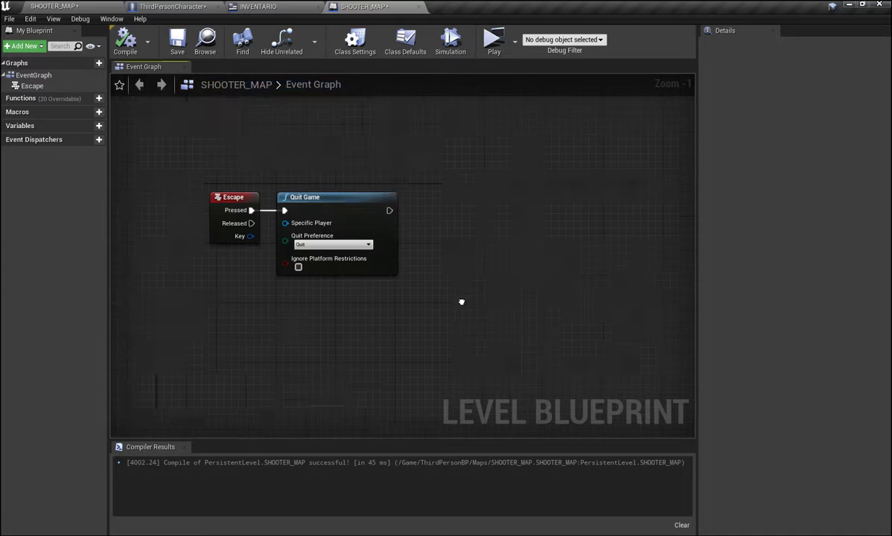
scroll(504, 323, "down", 1)
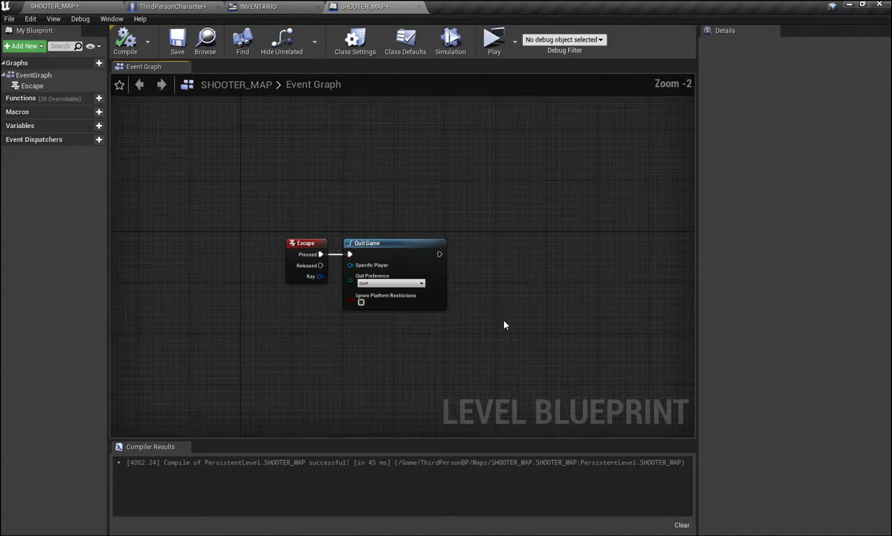
scroll(504, 324, "down", 4)
scroll(504, 298, "up", 4)
scroll(504, 296, "up", 1)
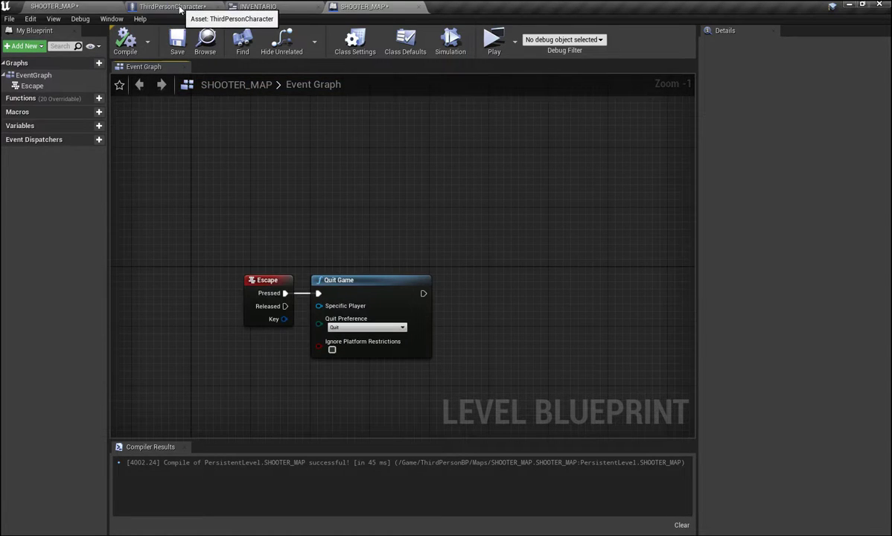
left_click(174, 6)
scroll(313, 218, "down", 7)
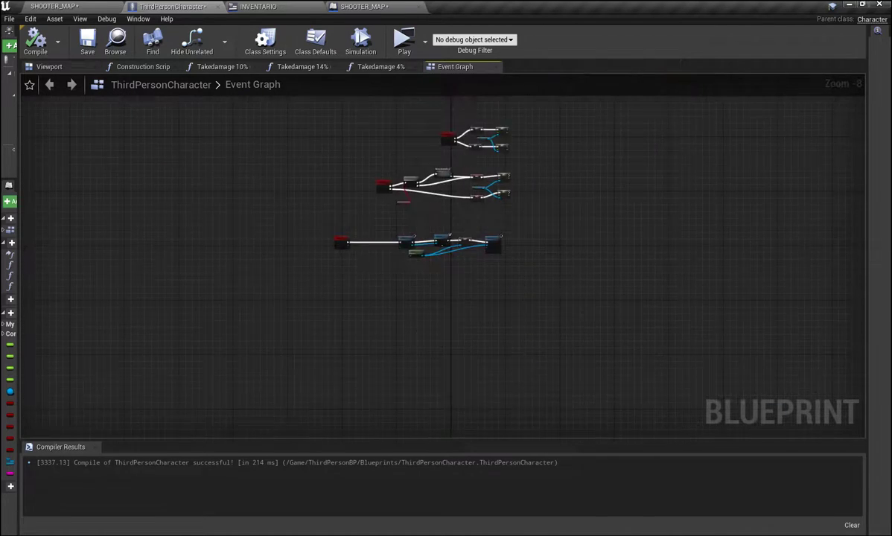
scroll(387, 293, "up", 5)
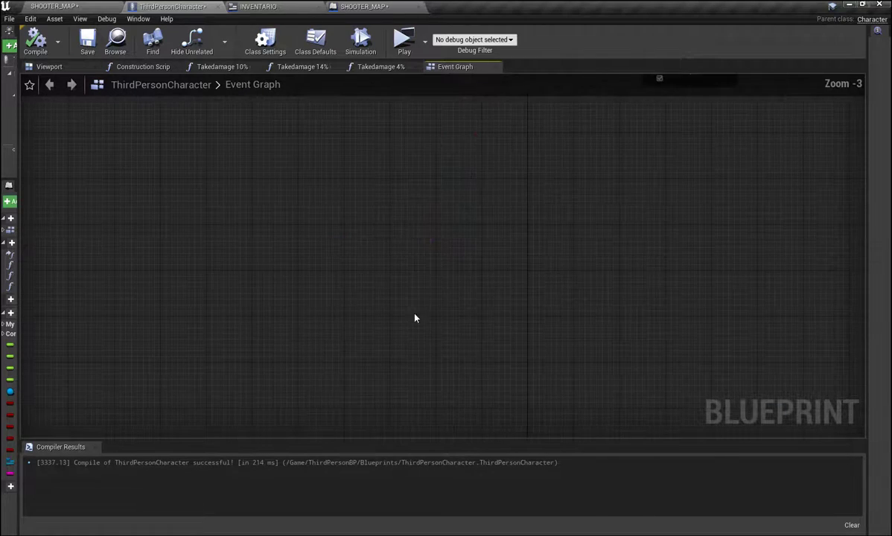
right_click_drag(388, 293, 399, 338)
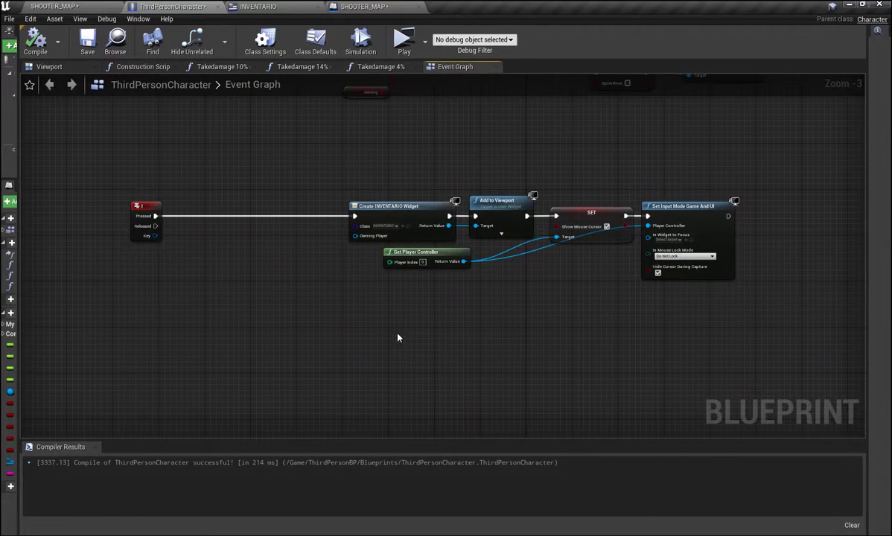
Remove the pasted CustomEvent chain from INVENTARIO, keeping the On Pressed (Button_0) Remove from Parent chain.
left_click(303, 9)
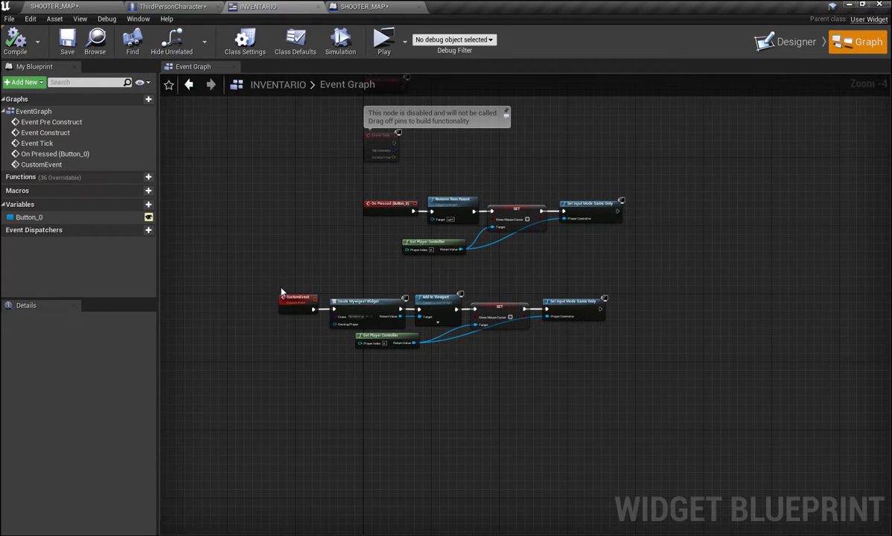
left_click_drag(280, 289, 642, 368)
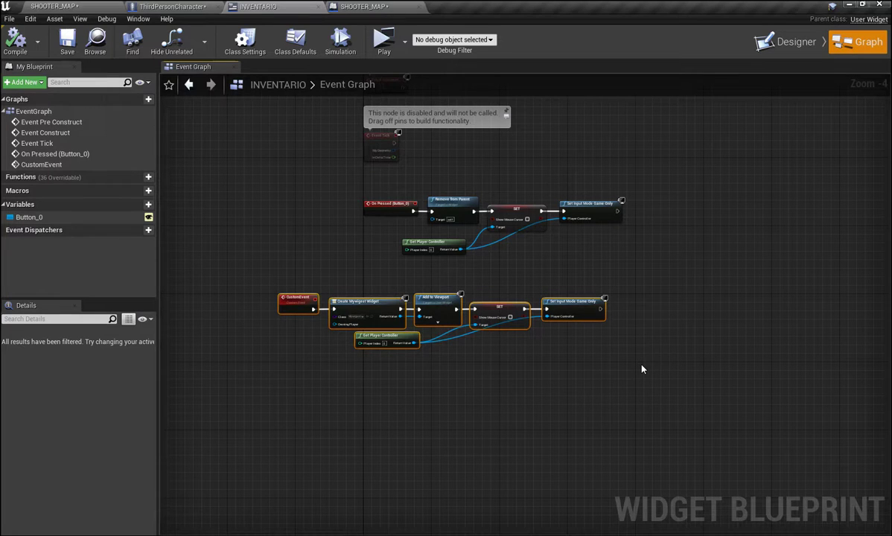
key("Delete")
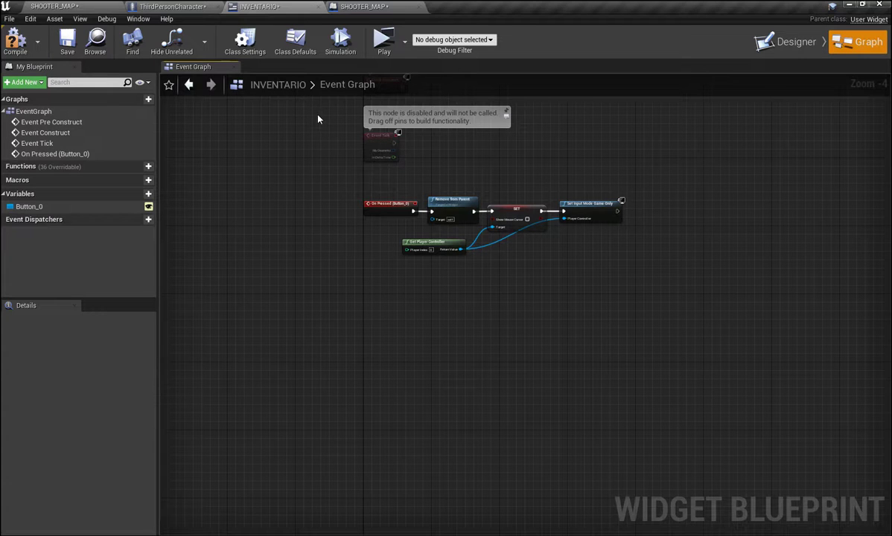
right_click_drag(318, 119, 330, 232)
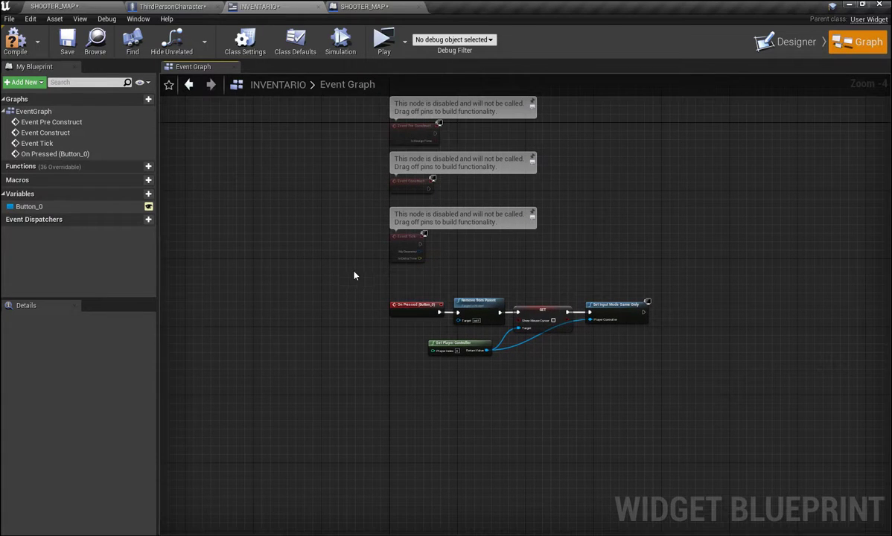
scroll(354, 272, "up", 3)
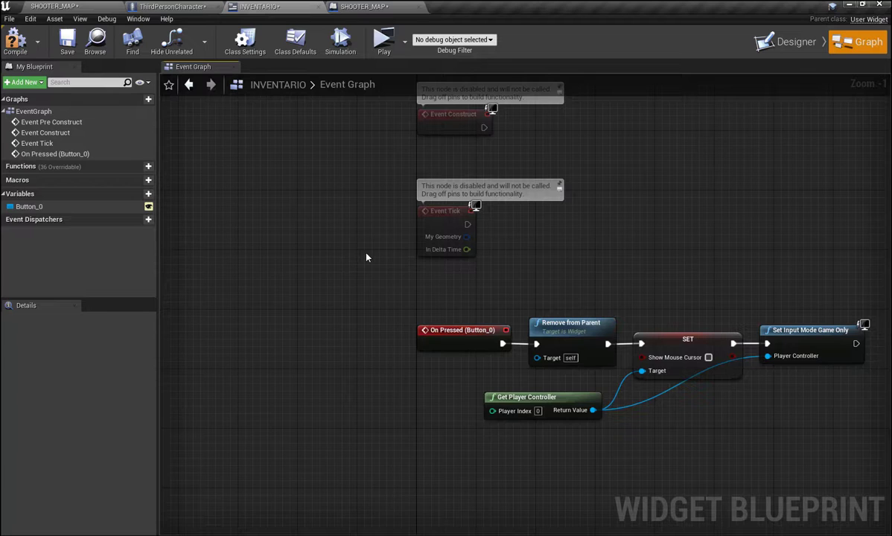
right_click_drag(366, 258, 295, 229)
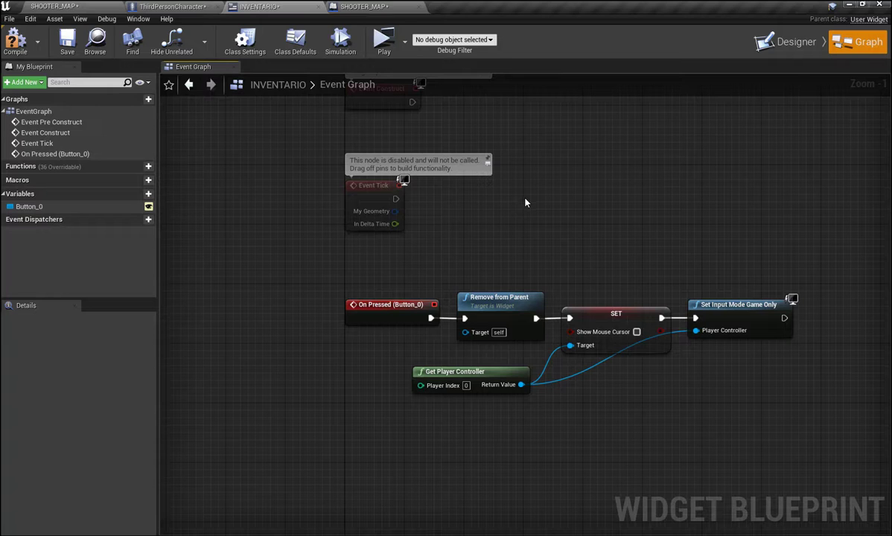
Move the I key event closer to Create INVENTARIO Widget in the ThirdPersonCharacter graph.
left_click(172, 7)
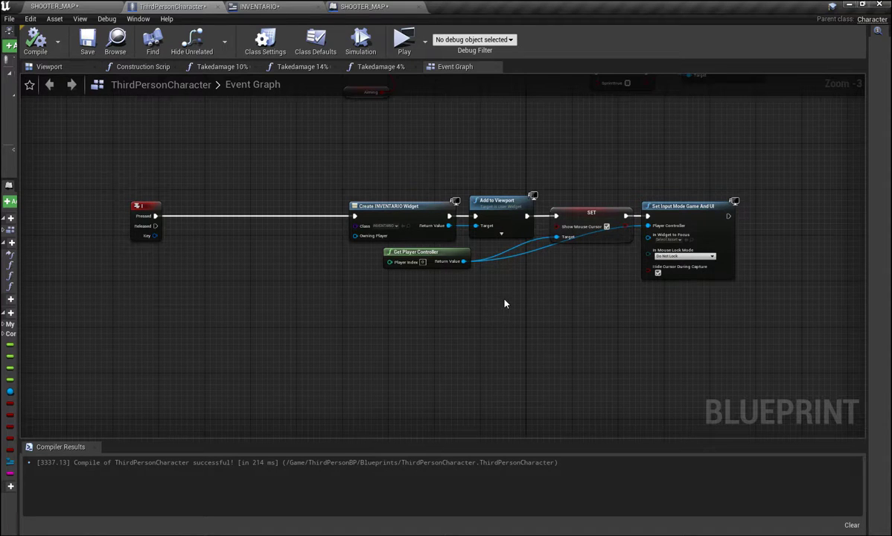
right_click_drag(496, 295, 534, 319)
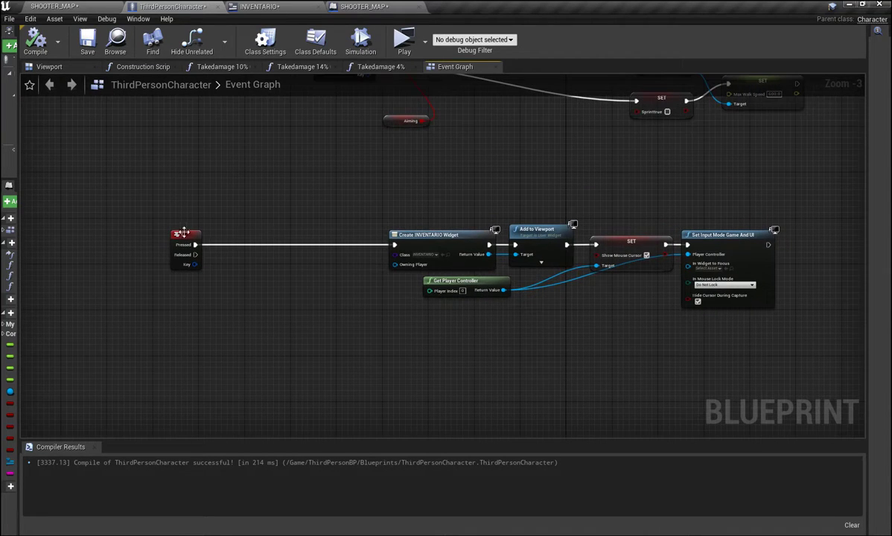
left_click_drag(187, 240, 337, 242)
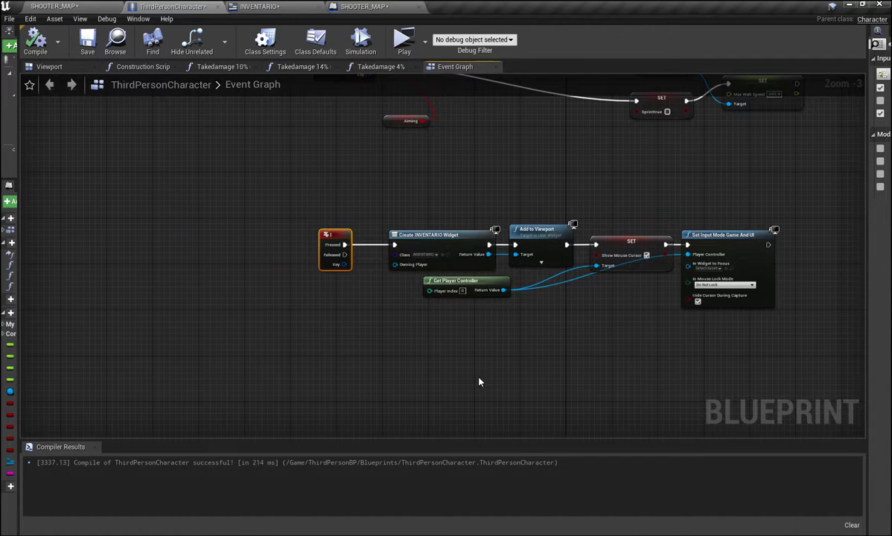
right_click_drag(478, 381, 430, 346)
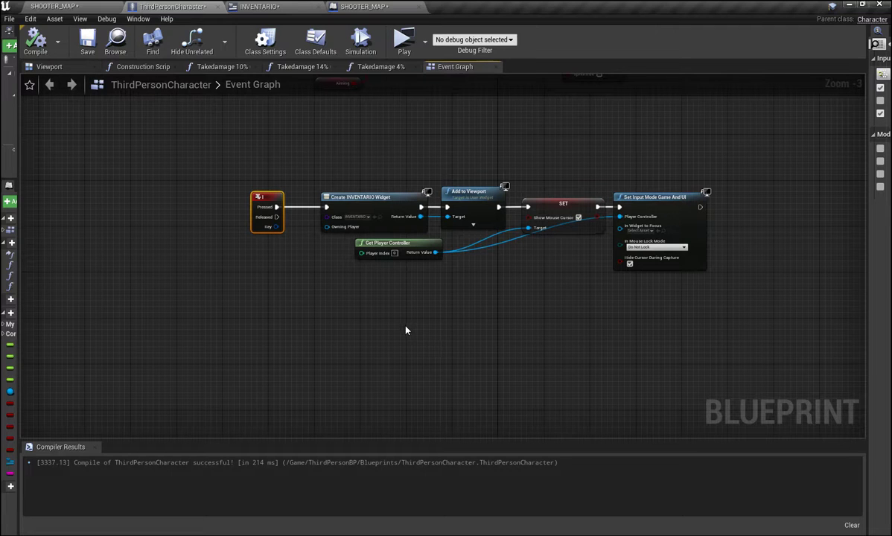
right_click_drag(408, 329, 430, 289)
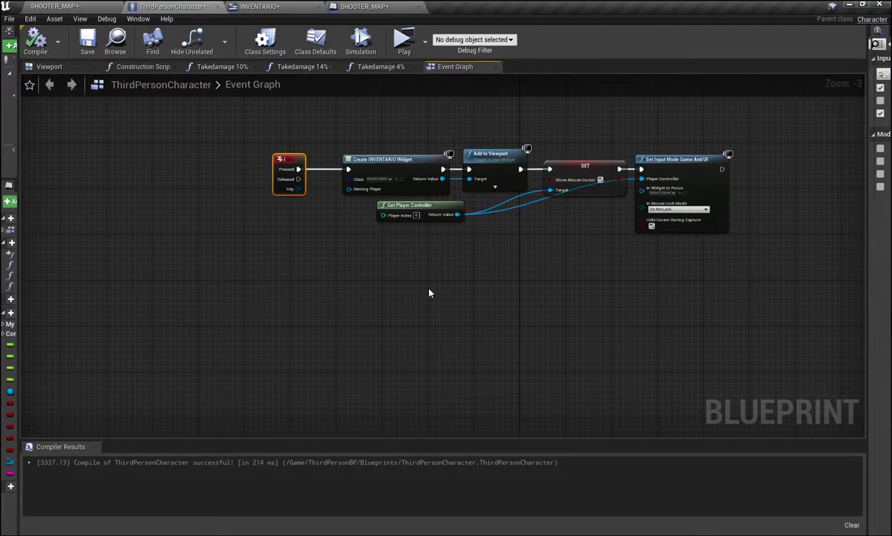
Paste the copied Mywigest widget chain below the I key chain and select its CustomEvent.
left_click(259, 317)
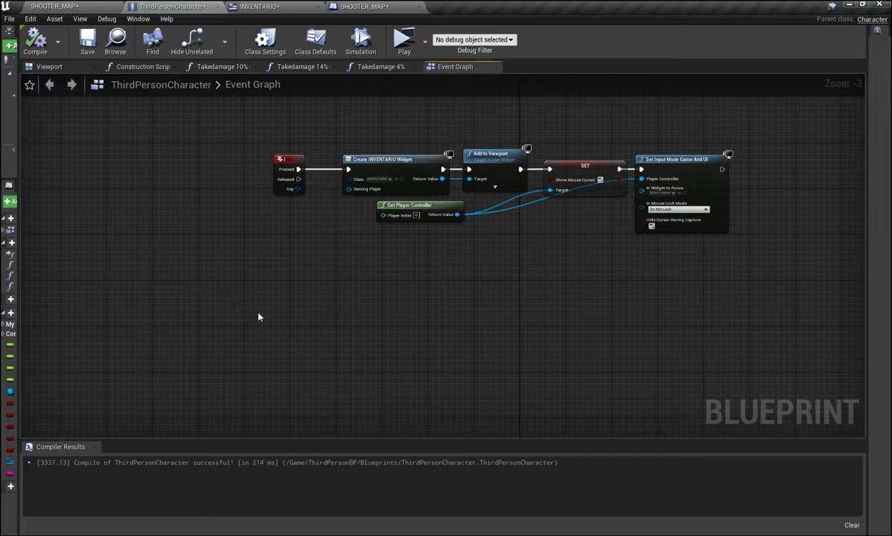
key("ctrl+v")
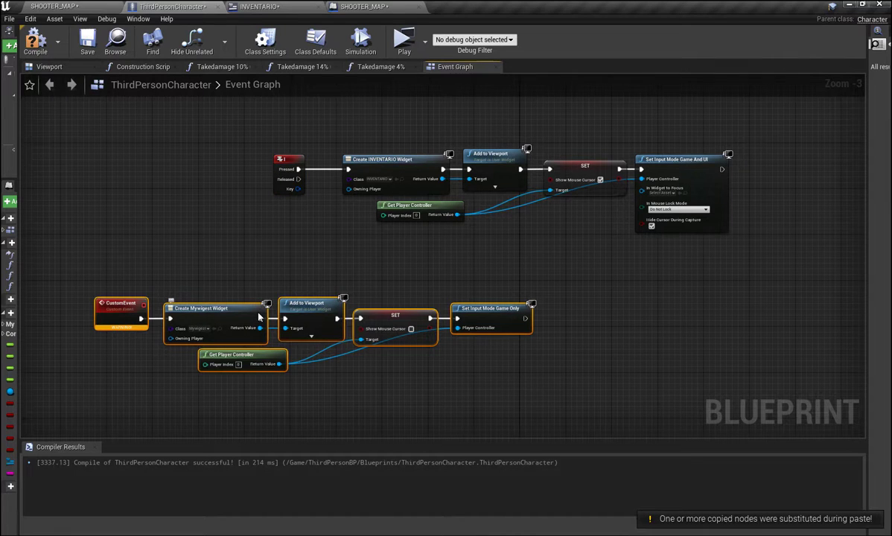
left_click(120, 306)
Delete the pasted CustomEvent node, leaving the Create Mywigest Widget chain without an event.
key("Delete")
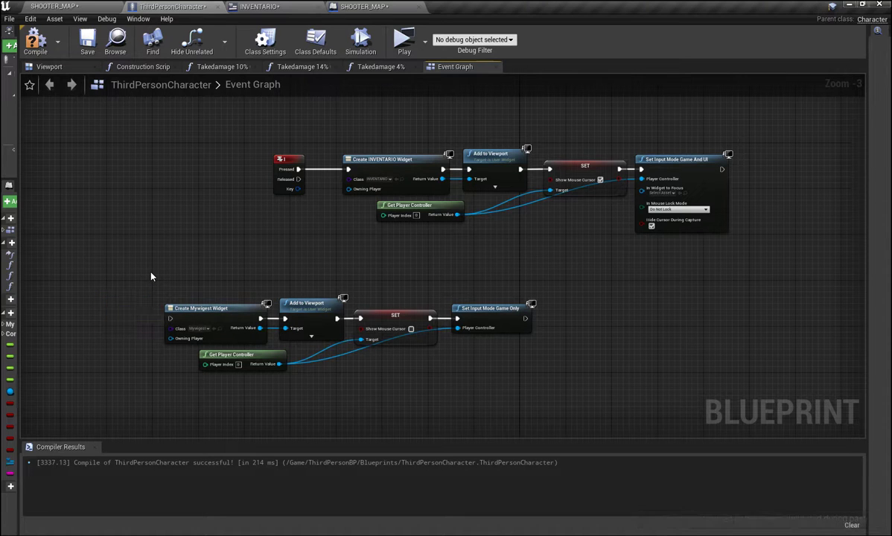
right_click_drag(196, 237, 315, 231)
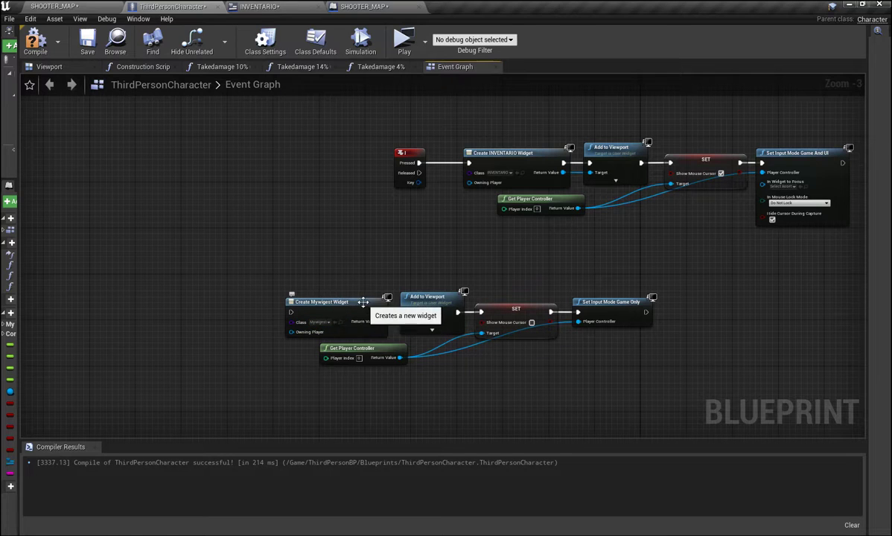
right_click_drag(438, 246, 416, 249)
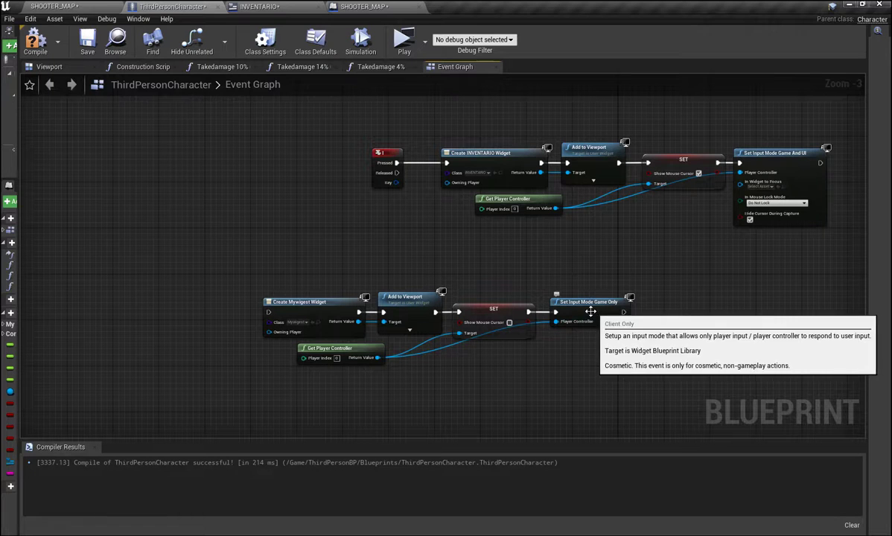
right_click_drag(279, 252, 354, 263)
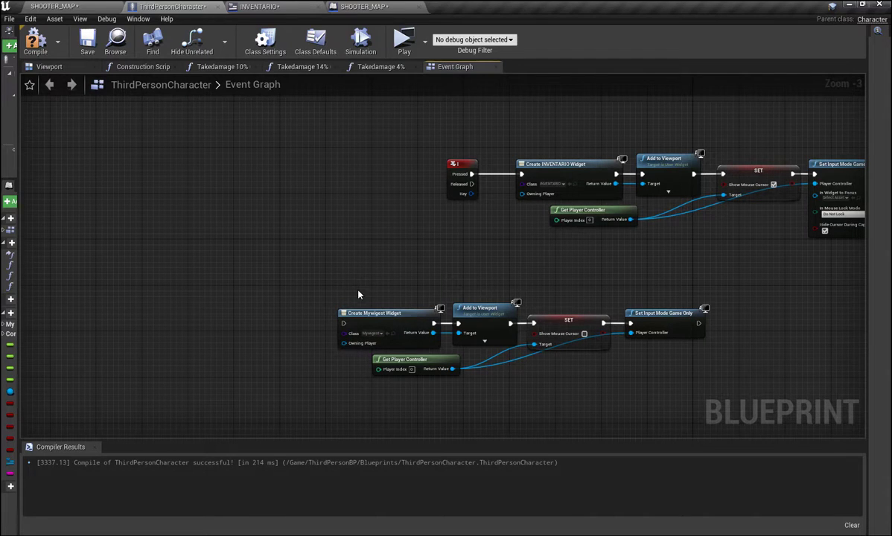
right_click_drag(429, 261, 348, 275)
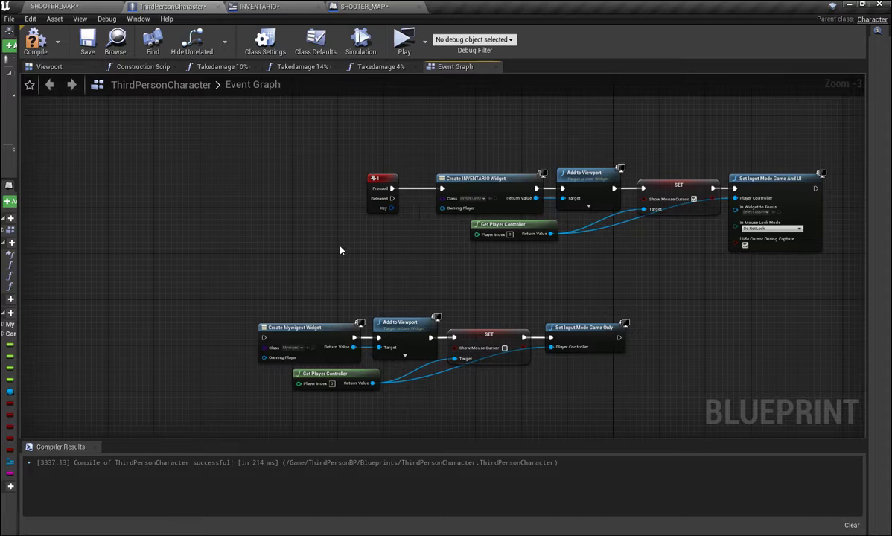
Move the five-node Mywigest widget chain right, lined up beneath the I key chain.
left_click_drag(312, 313, 607, 376)
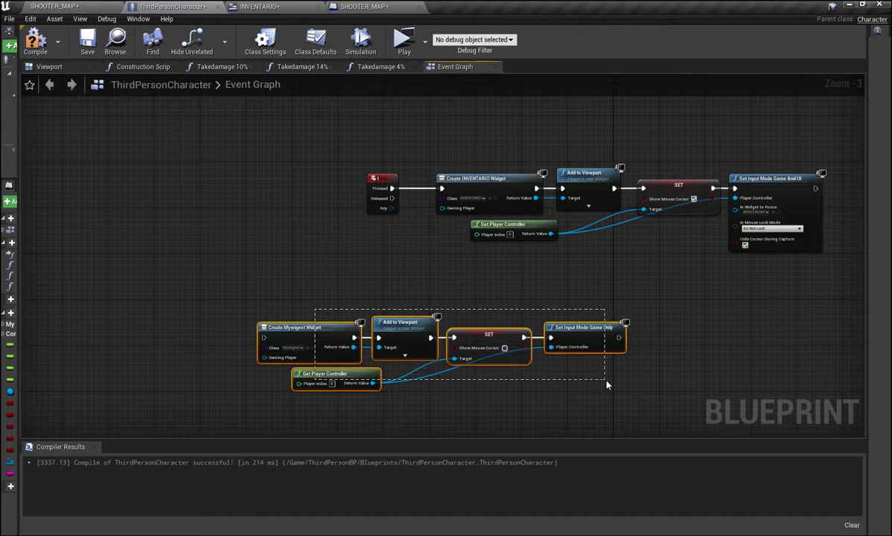
left_click_drag(318, 325, 461, 308)
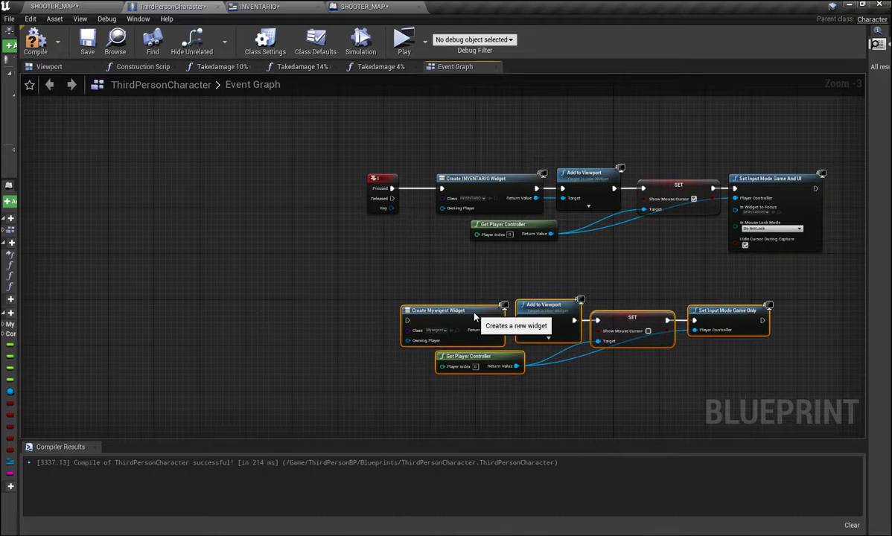
right_click_drag(356, 386, 341, 340)
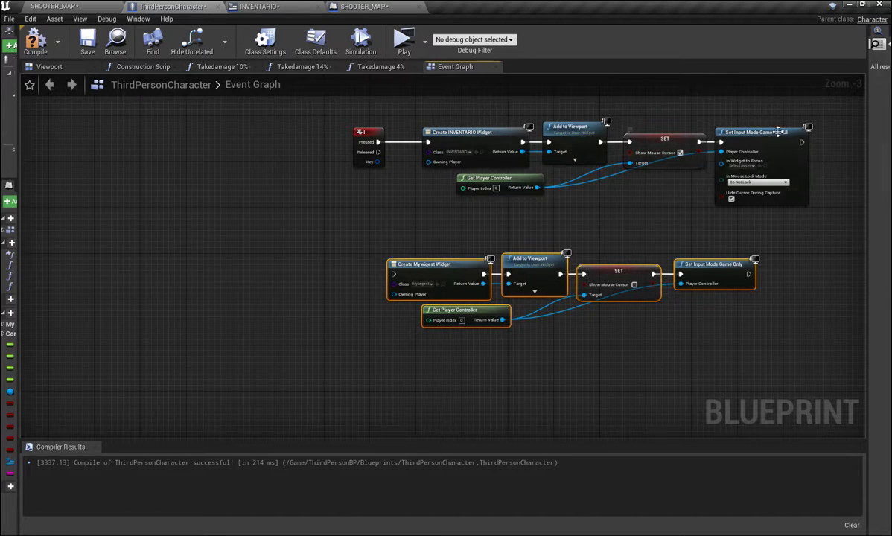
right_click_drag(458, 220, 443, 182)
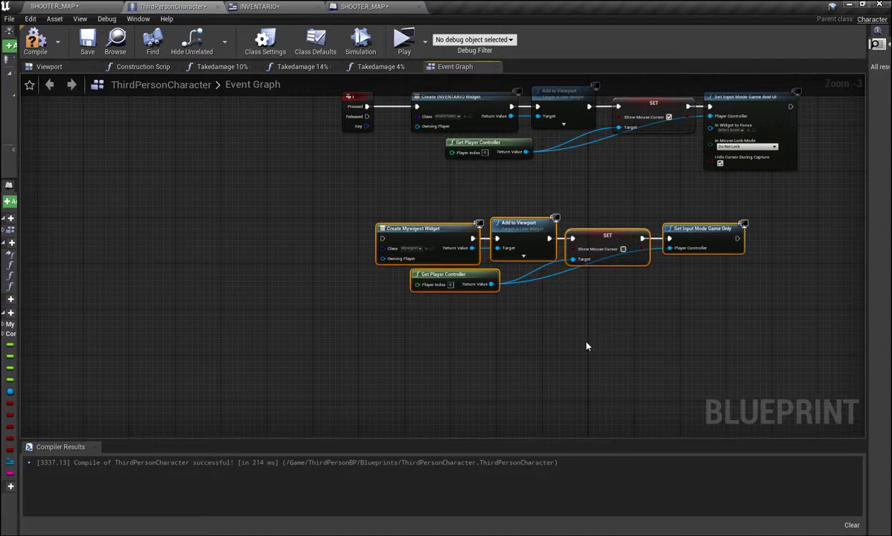
right_click_drag(586, 346, 406, 379)
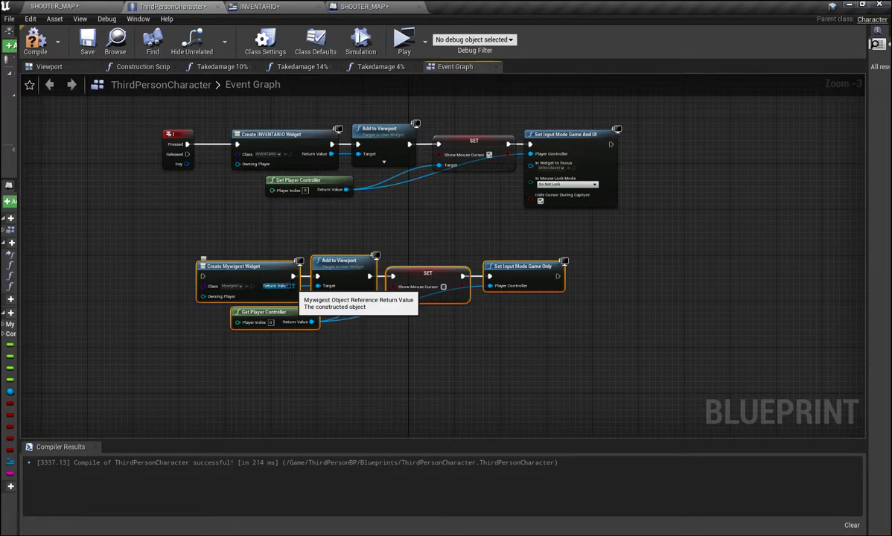
mouse_move(292, 286)
left_mouse_down()
mouse_move(303, 272)
mouse_move(336, 361)
left_mouse_up()
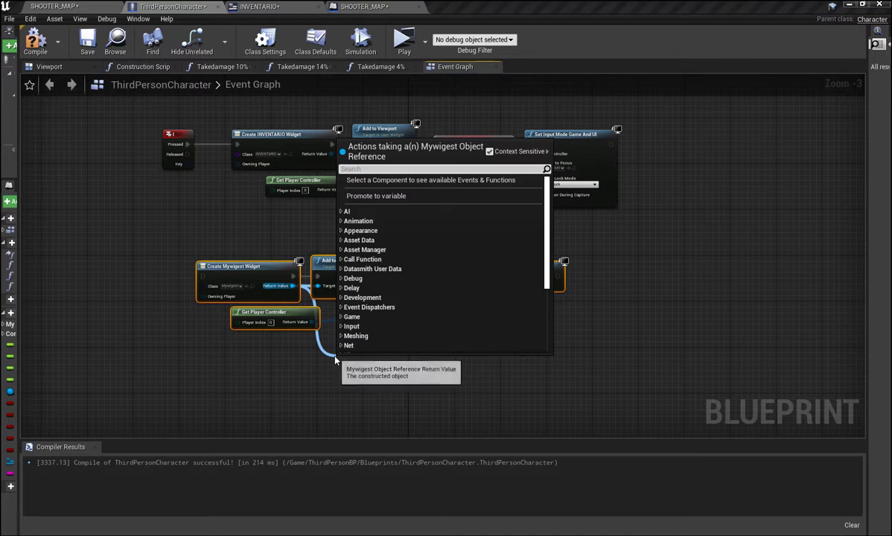
Add a Remove from Parent node targeting the Mywigest widget, wired after Set Input Mode Game And UI.
type("REMO")
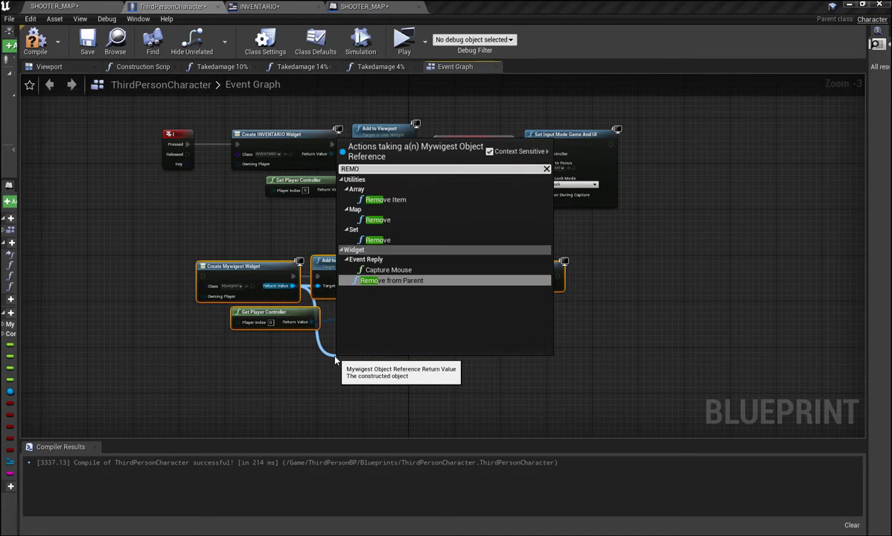
type("VE")
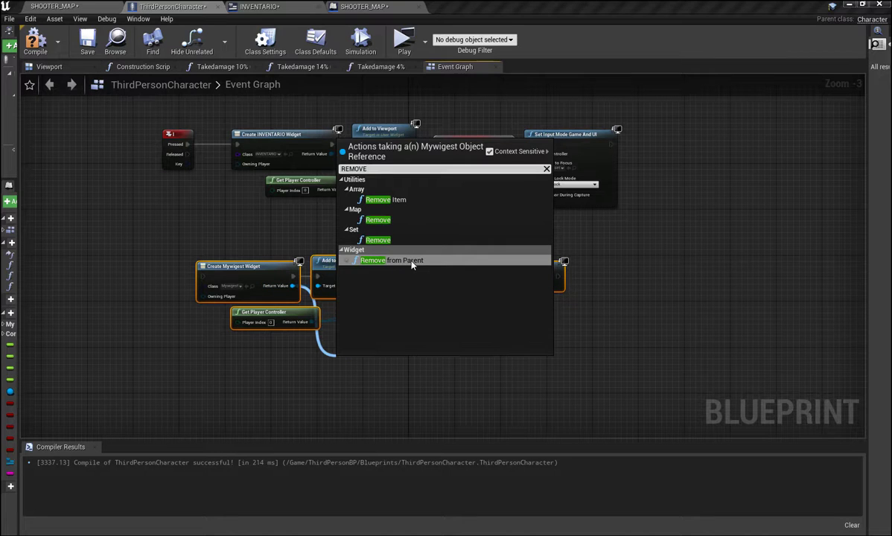
left_click(412, 260)
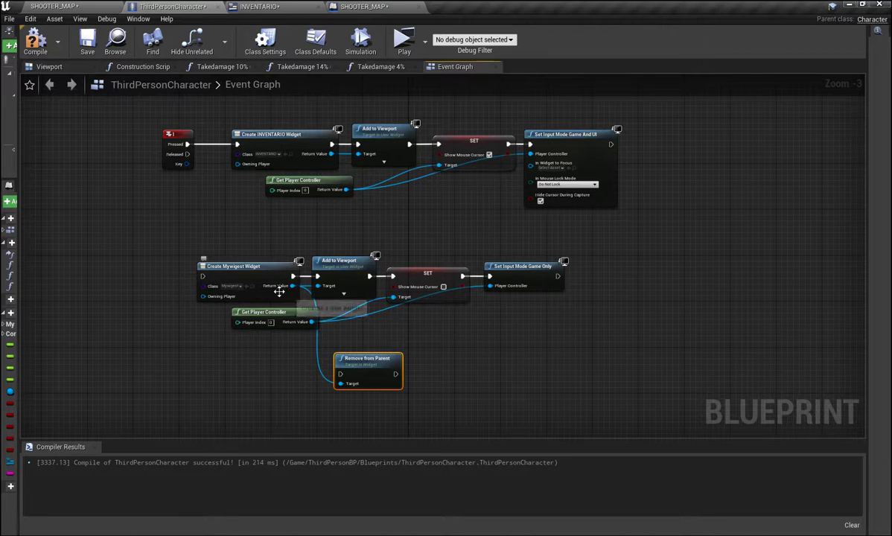
left_click_drag(375, 363, 683, 139)
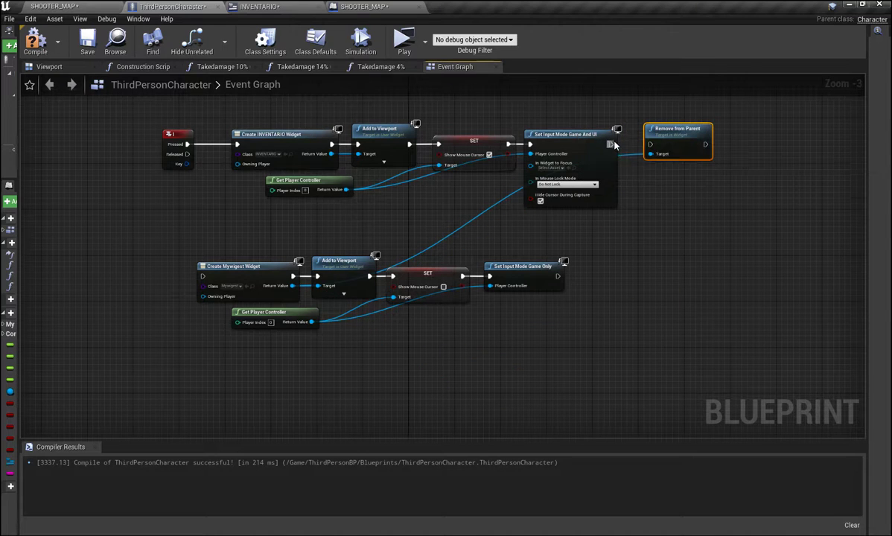
left_click_drag(611, 144, 650, 144)
mouse_move(417, 377)
right_mouse_down()
mouse_move(602, 372)
mouse_move(630, 359)
right_mouse_up()
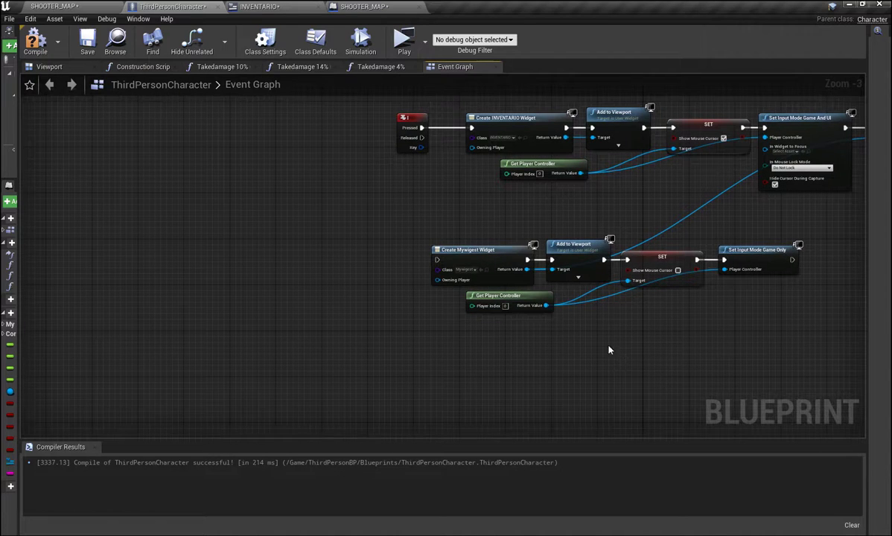
Locate the existing Event BeginPlay node and move it further left.
right_click(295, 267)
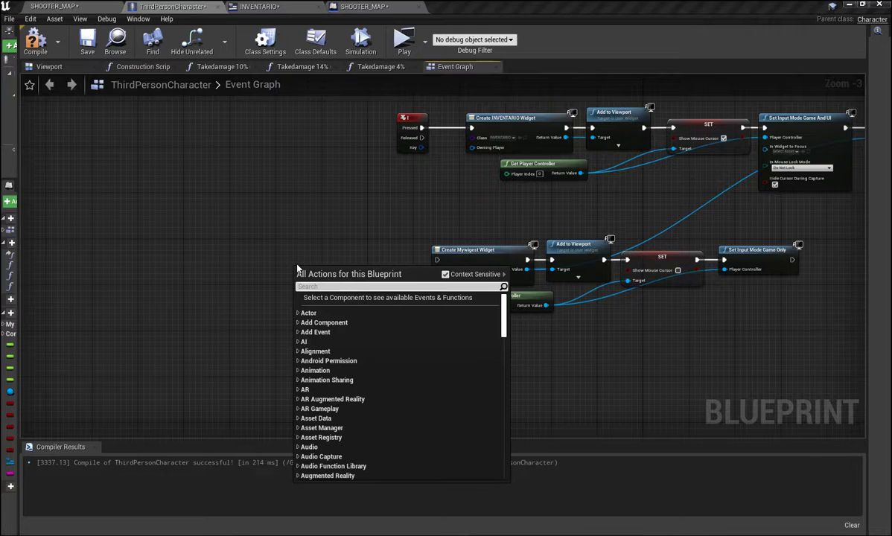
type("BE")
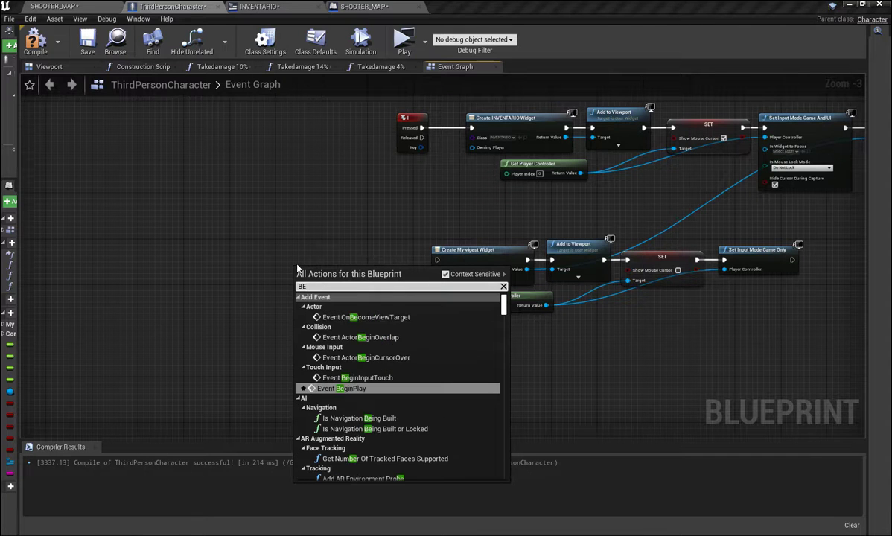
left_click(357, 390)
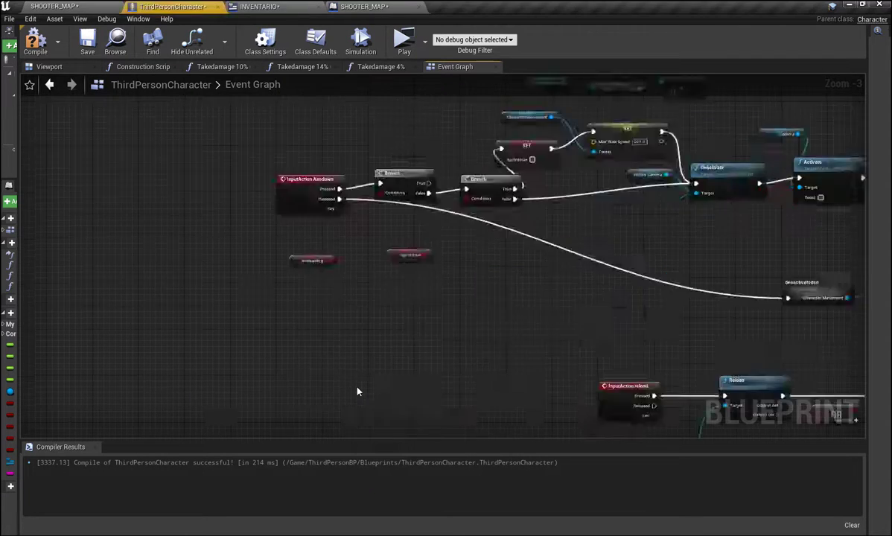
scroll(367, 365, "down", 3)
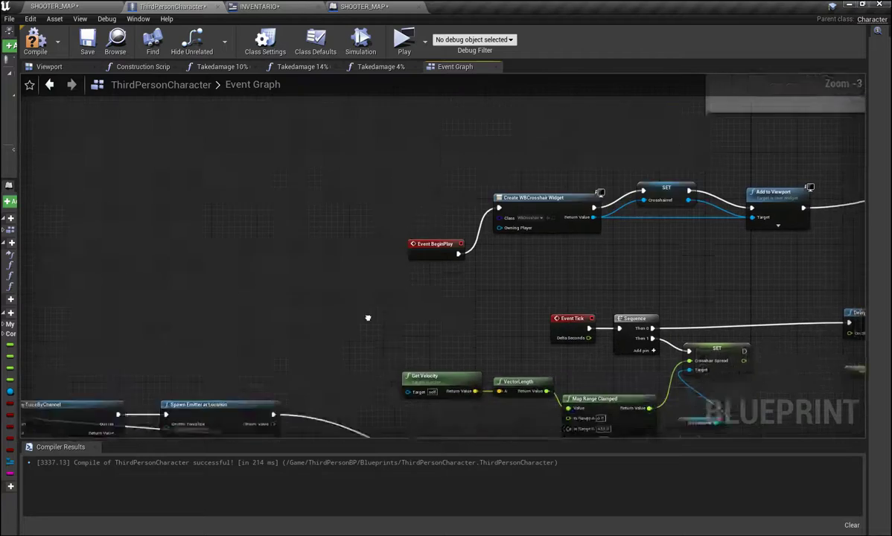
scroll(358, 205, "down", 3)
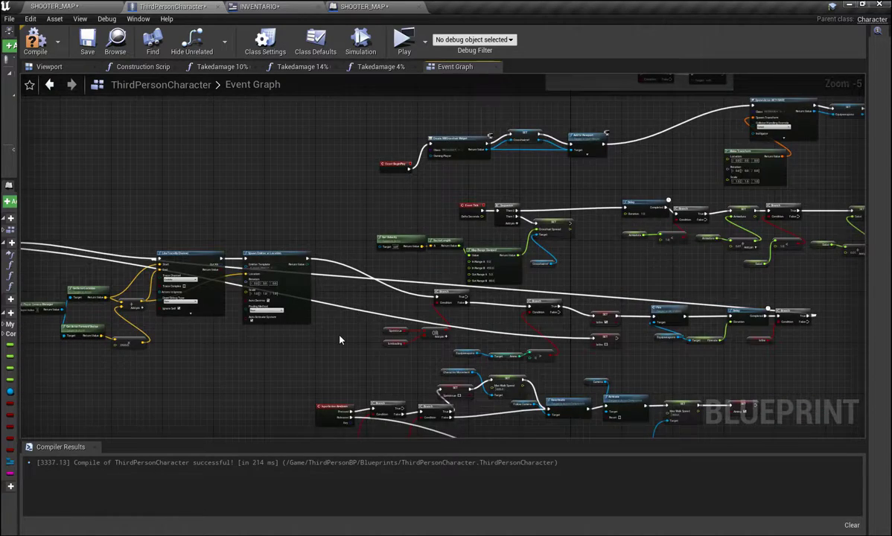
scroll(339, 339, "down", 1)
right_click_drag(587, 364, 614, 238)
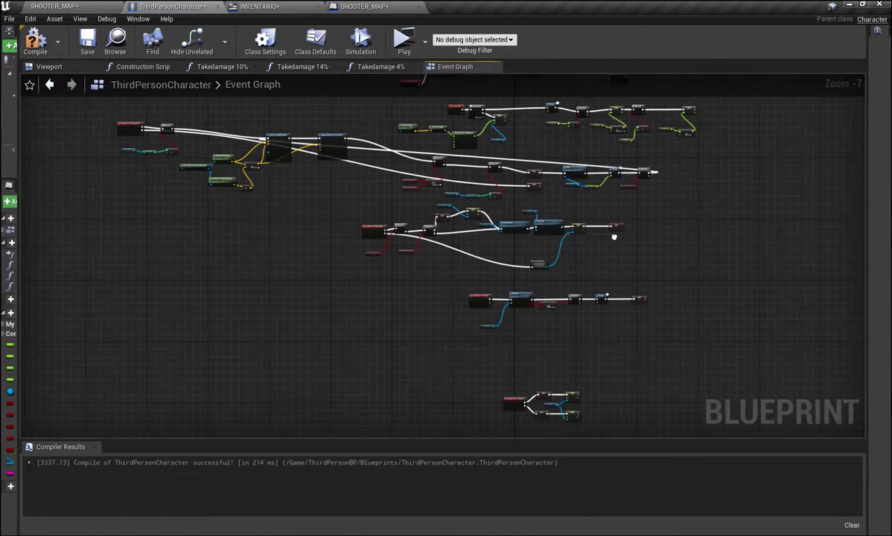
right_click_drag(319, 206, 309, 216)
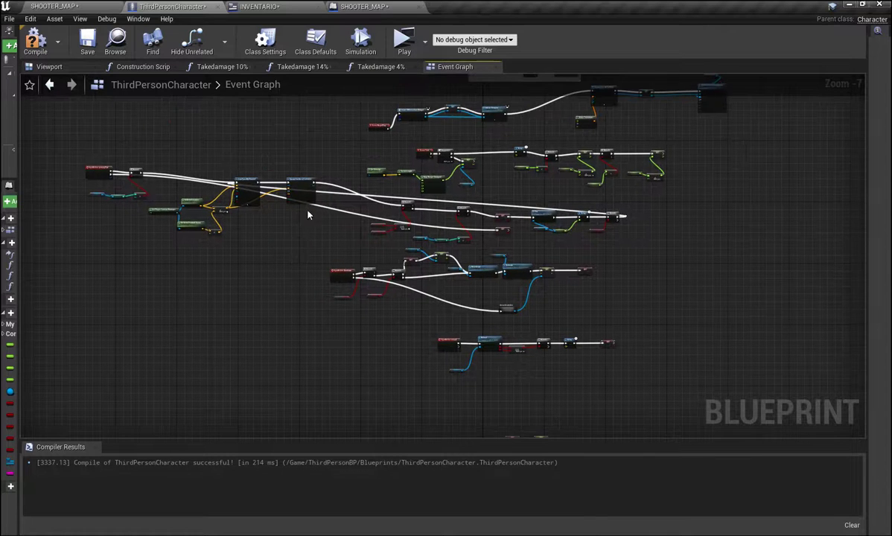
left_click_drag(379, 128, 316, 132)
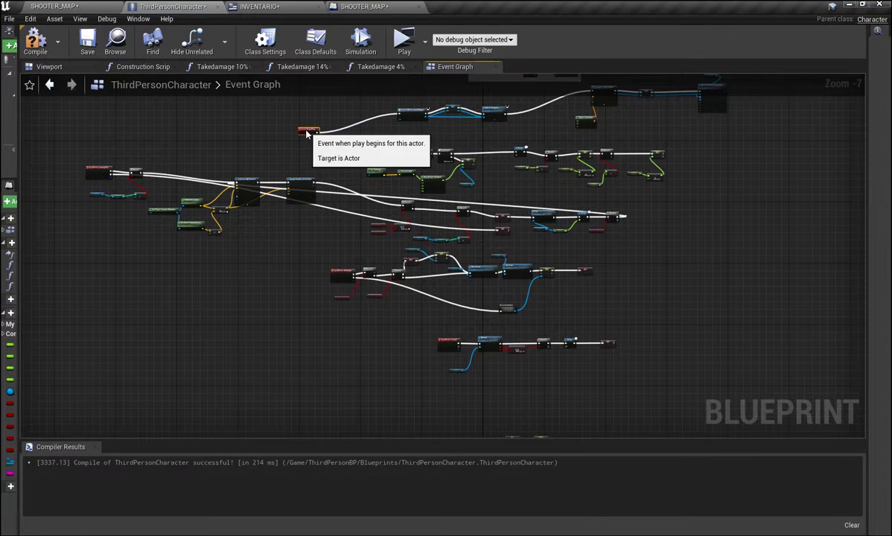
scroll(320, 140, "up", 1)
scroll(316, 125, "up", 2)
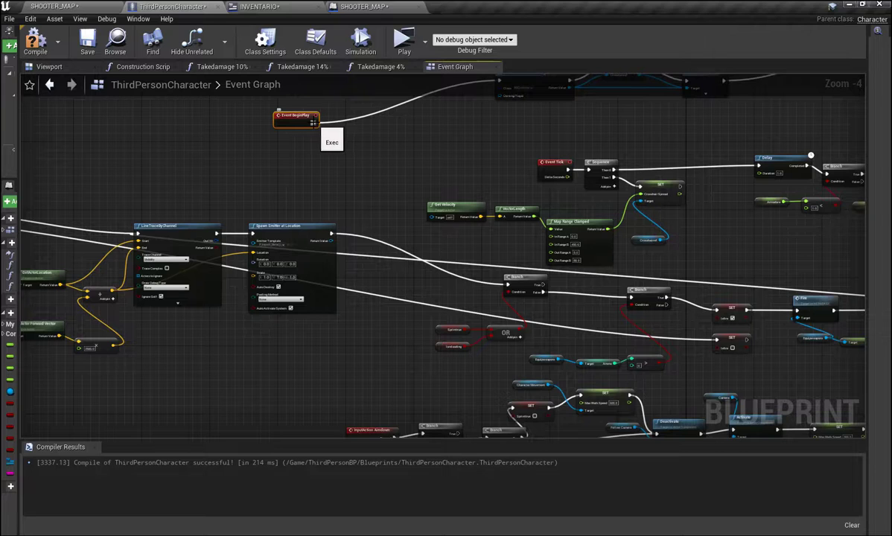
Insert a Sequence node after Event BeginPlay and pull a wire from its Then 1 output.
left_click_drag(313, 125, 345, 134)
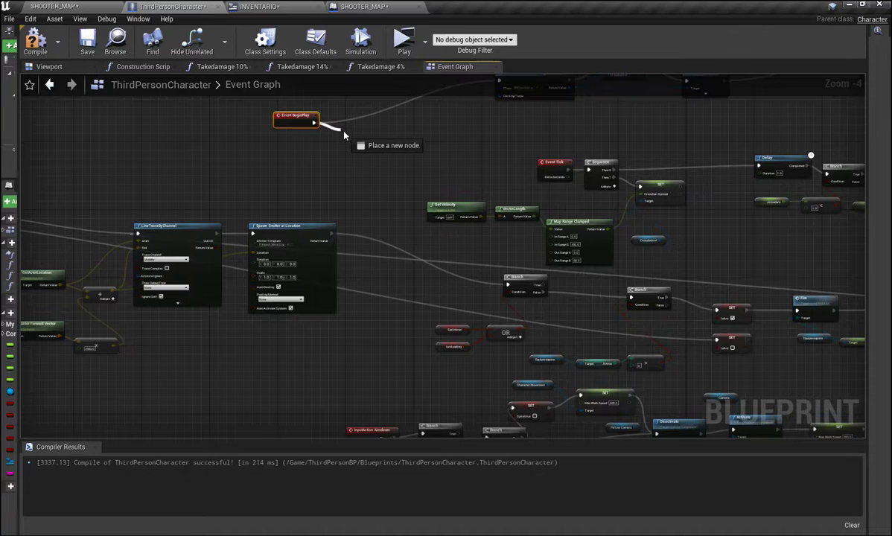
type("SE")
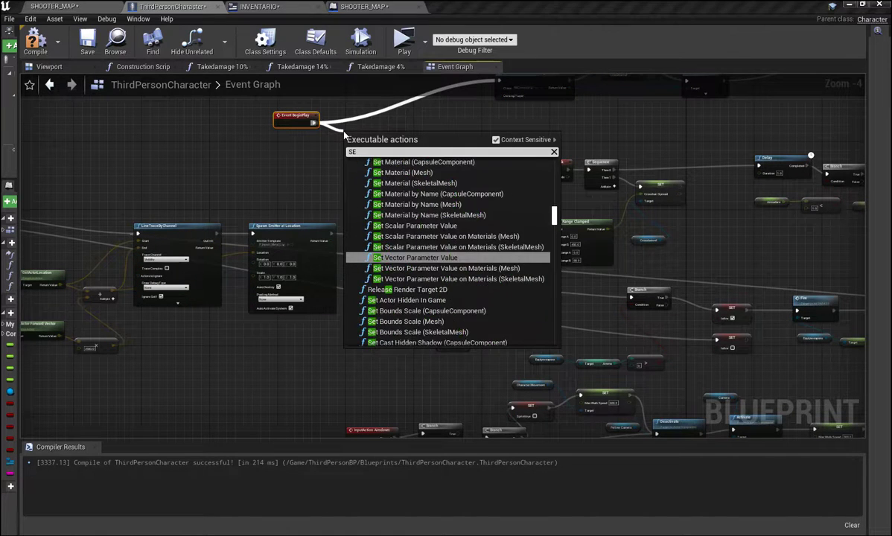
type("Q")
left_click(389, 255)
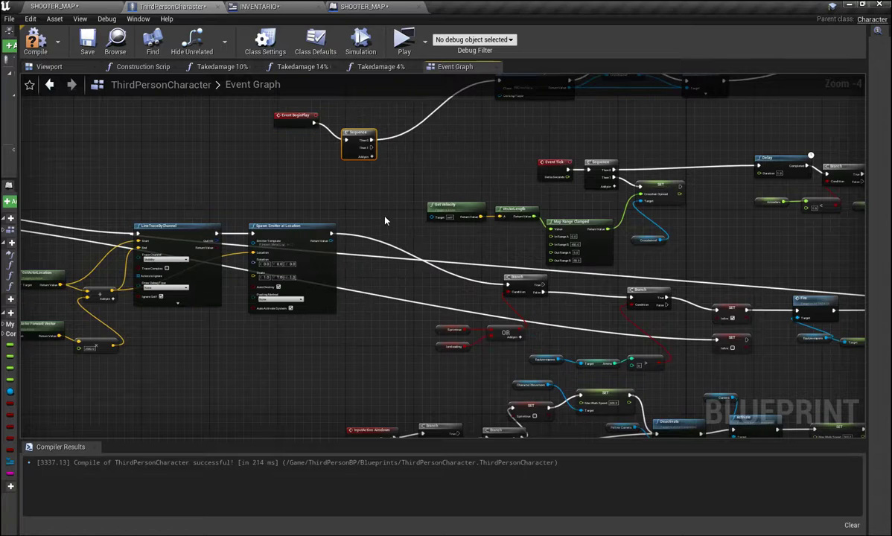
mouse_move(372, 147)
left_mouse_down()
mouse_move(348, 491)
mouse_move(529, 49)
mouse_move(575, 99)
mouse_move(530, 339)
left_mouse_up()
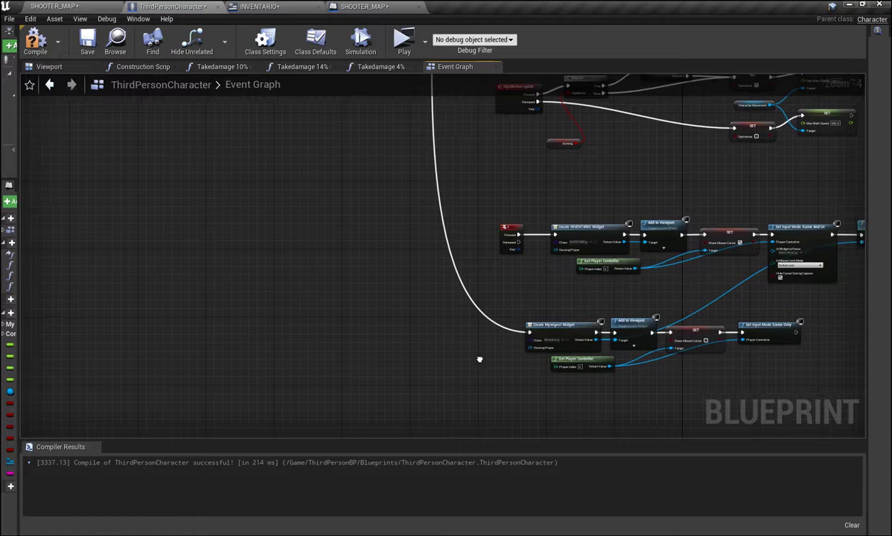
Connect the Sequence wire to Create Mywigest Widget, then compile and save the blueprint.
right_click_drag(478, 358, 342, 312)
left_click(35, 41)
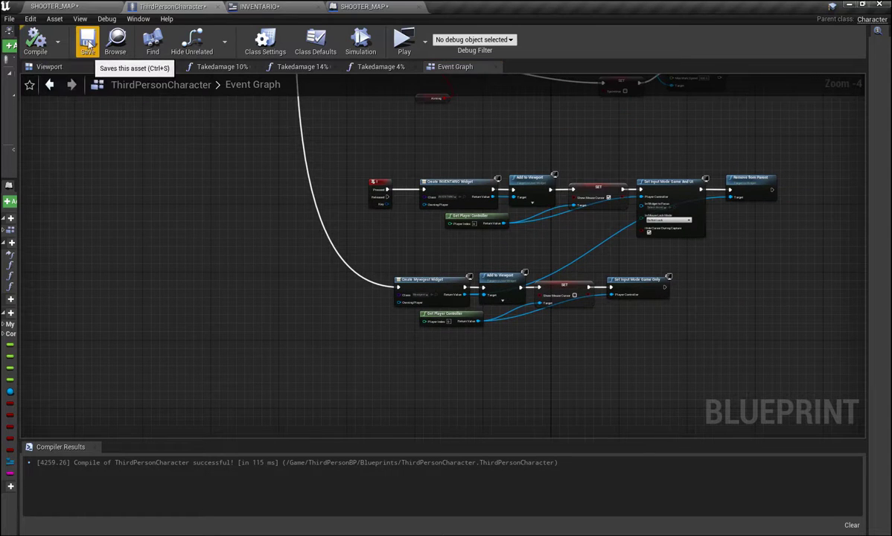
left_click(87, 43)
Review both widget chains across the graph, then start a Play session to test them.
scroll(298, 262, "down", 1)
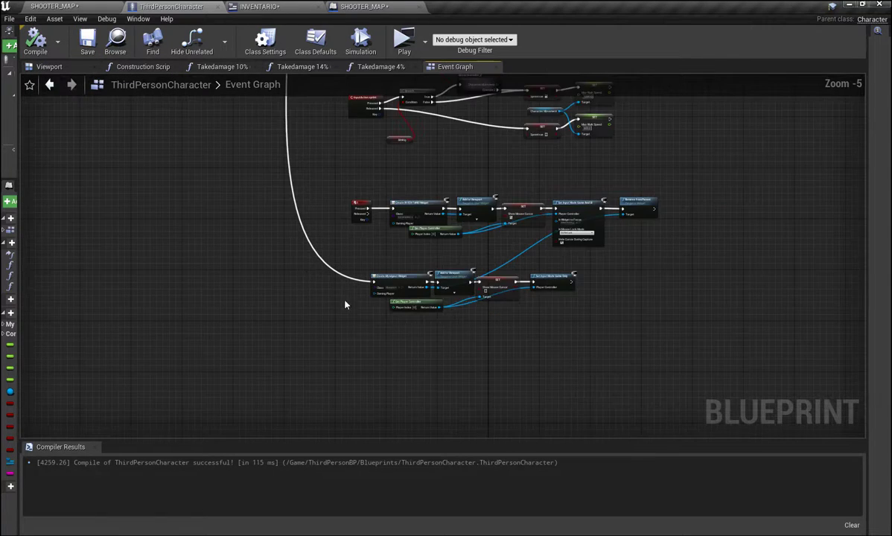
right_click_drag(345, 302, 282, 301)
scroll(419, 336, "up", 1)
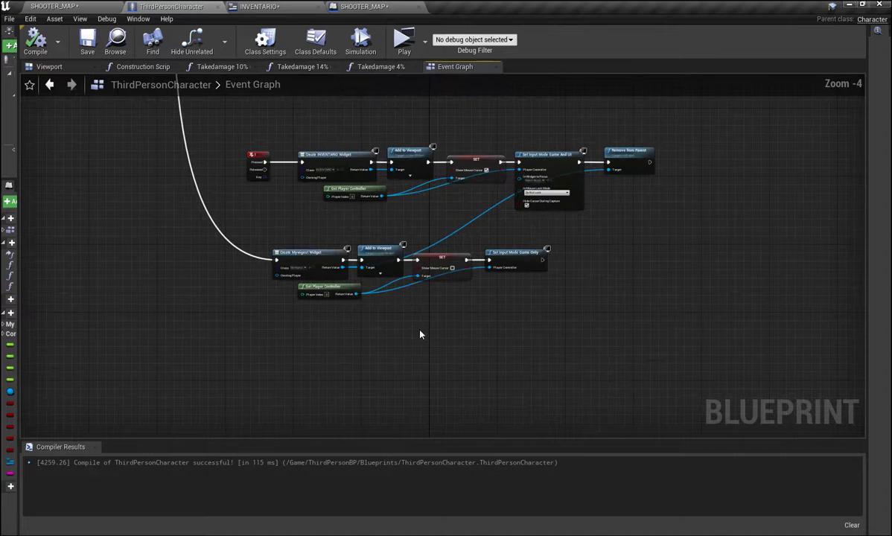
right_click_drag(437, 339, 476, 365)
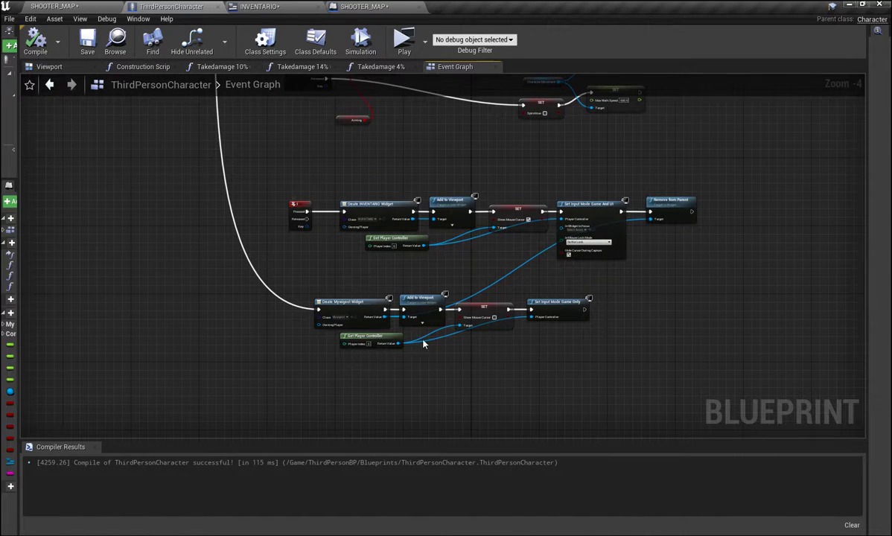
scroll(380, 361, "up", 2)
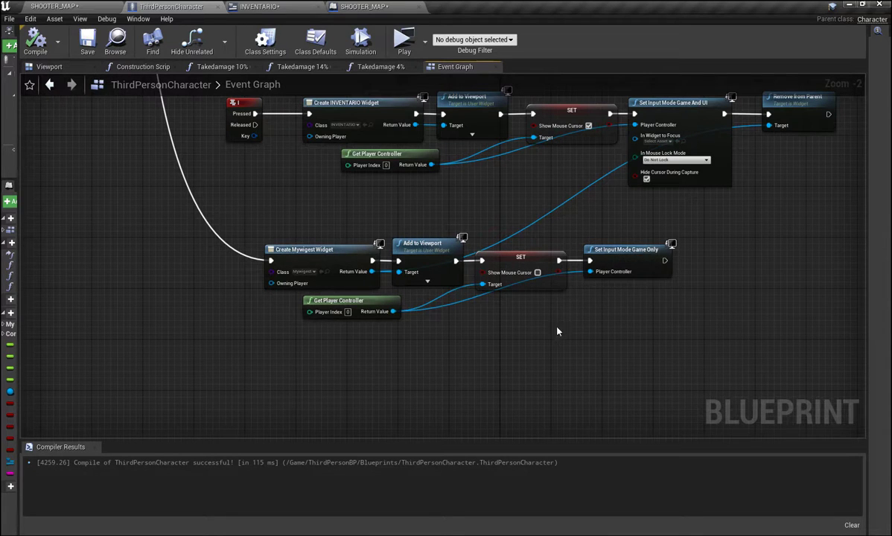
right_click_drag(557, 332, 524, 425)
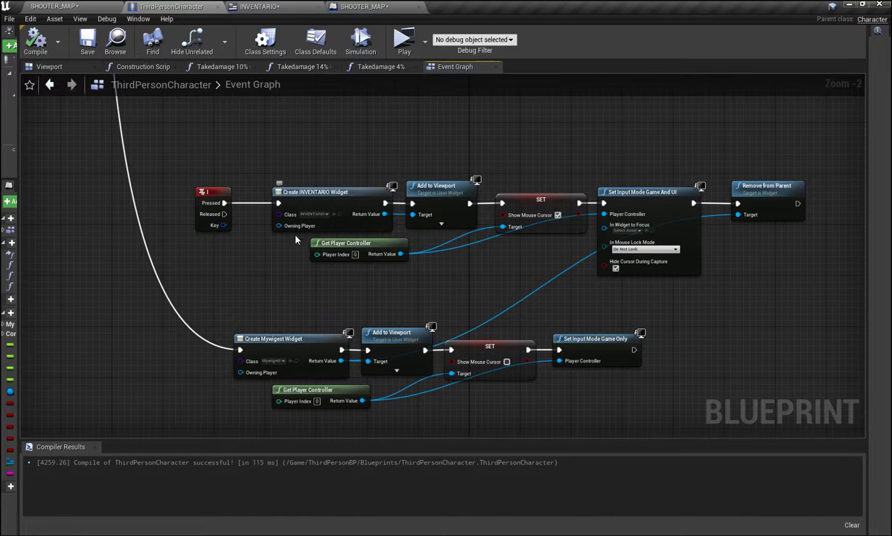
right_click_drag(442, 273, 307, 275)
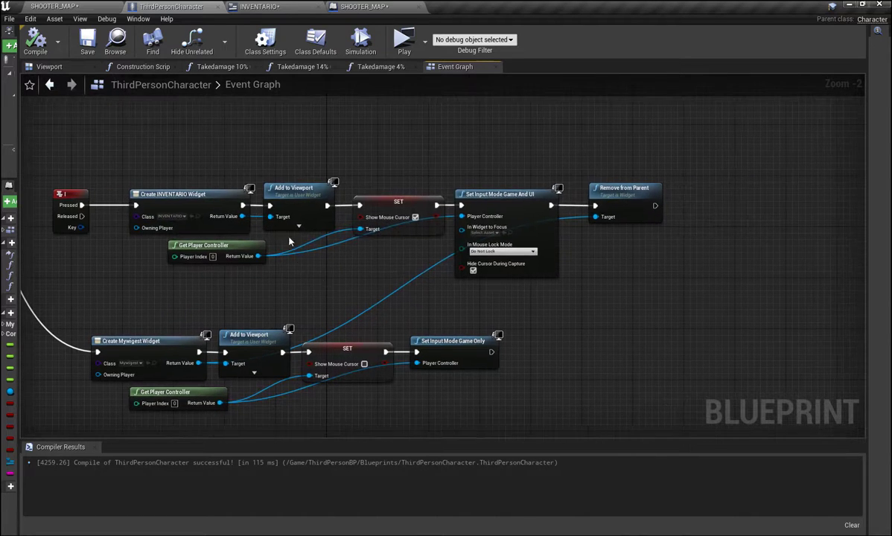
right_click_drag(261, 257, 167, 275)
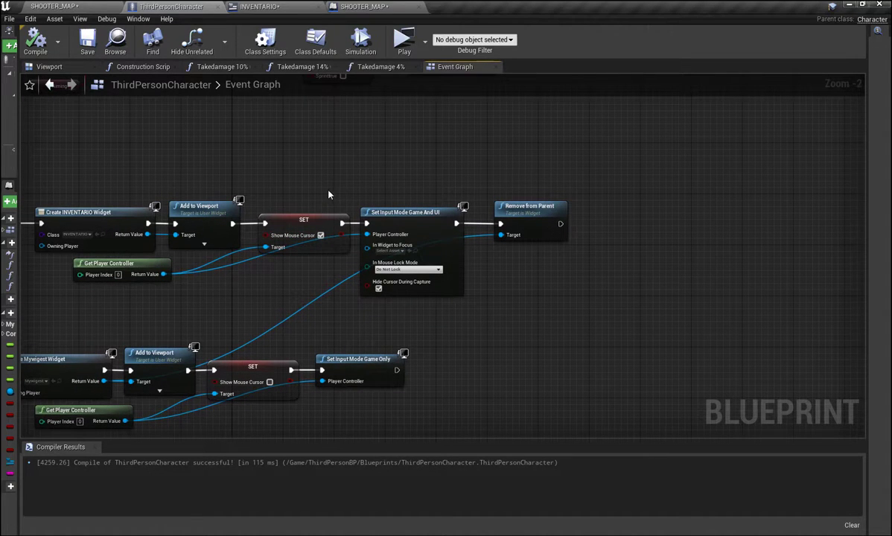
right_click_drag(514, 295, 467, 298)
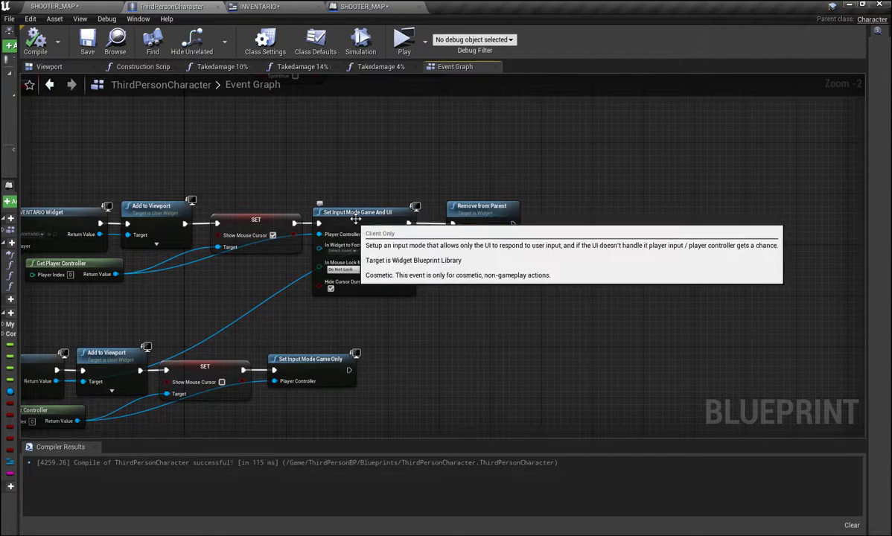
right_click_drag(483, 311, 425, 302)
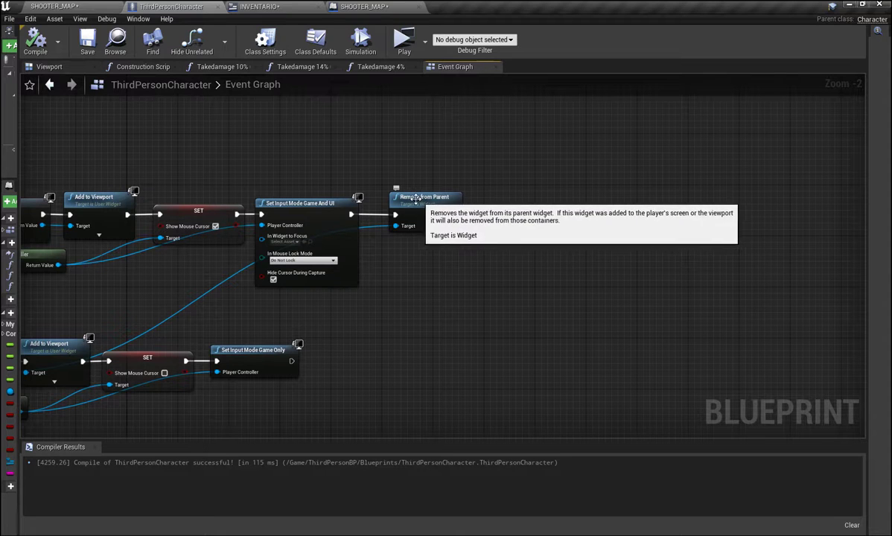
right_click_drag(382, 296, 619, 248)
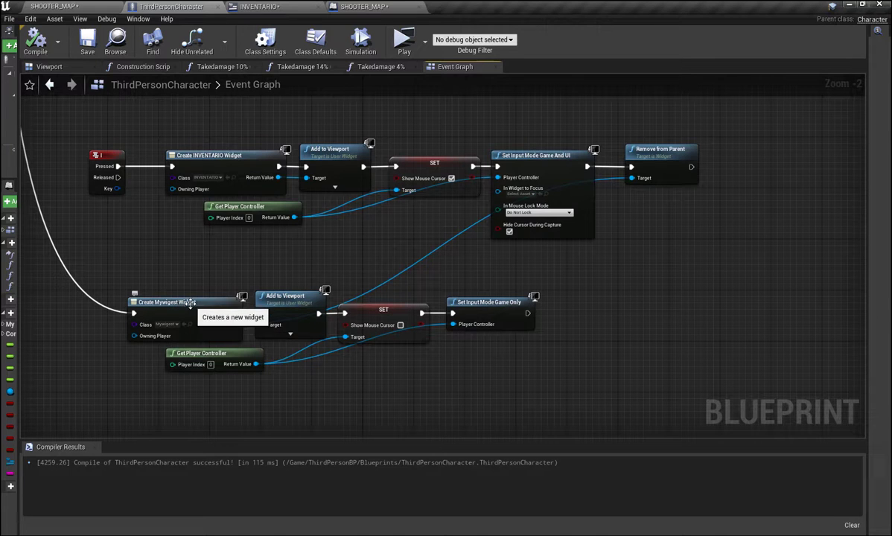
right_click_drag(329, 399, 345, 386)
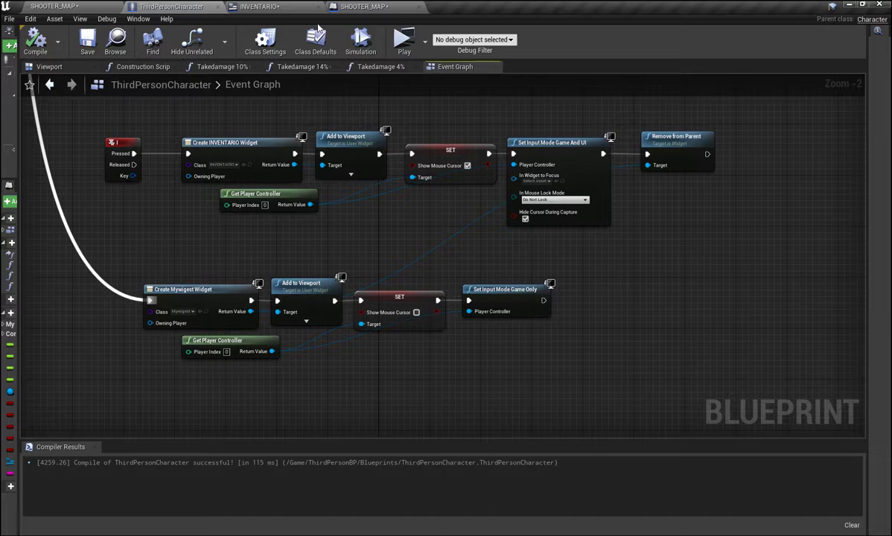
left_click(395, 42)
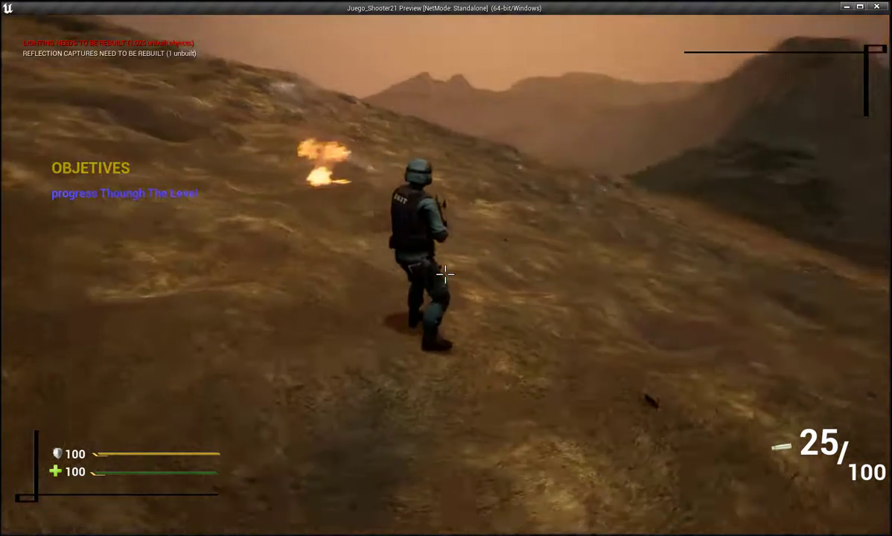
Run the character forward and fire the rifle at enemies in the play session.
key("w")
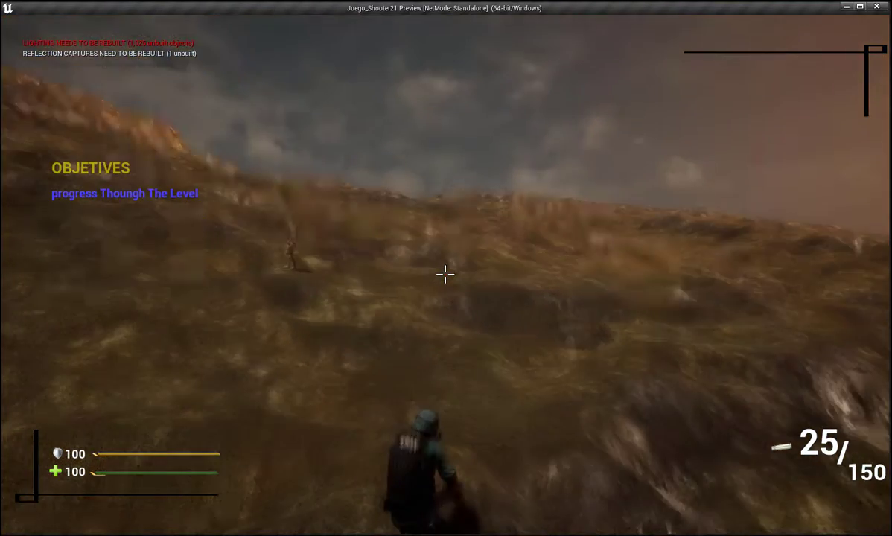
right_click(445, 275)
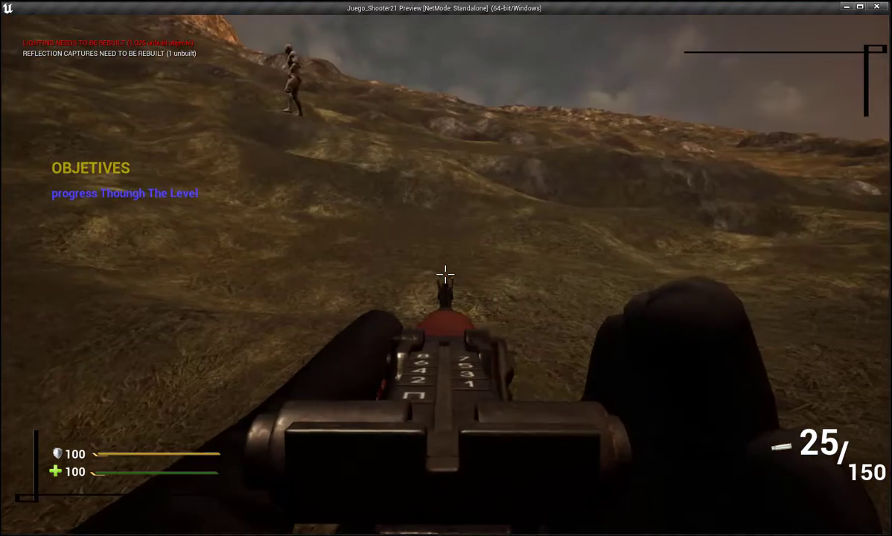
left_click(445, 275)
left_click(445, 275)
right_click(445, 275)
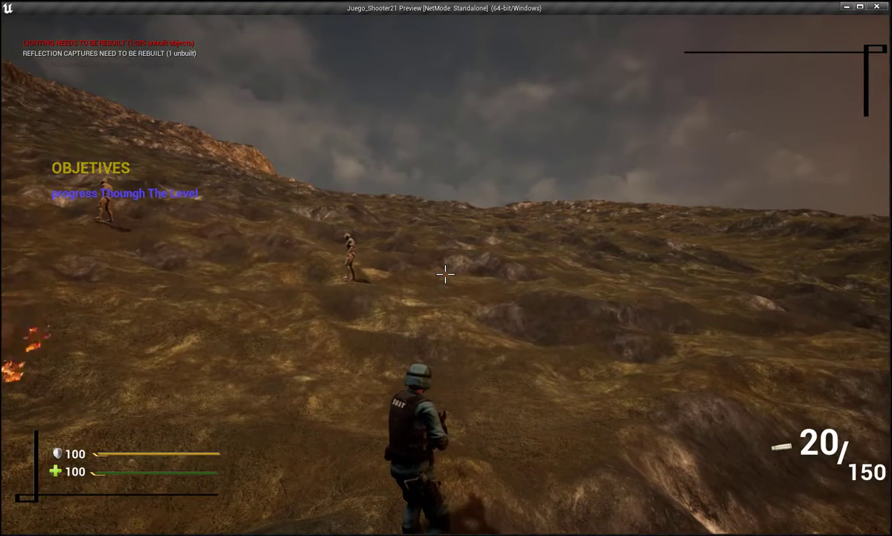
Open the INVENTARIO screen with I, close it with EXIT, then stop playing with Esc.
key("i")
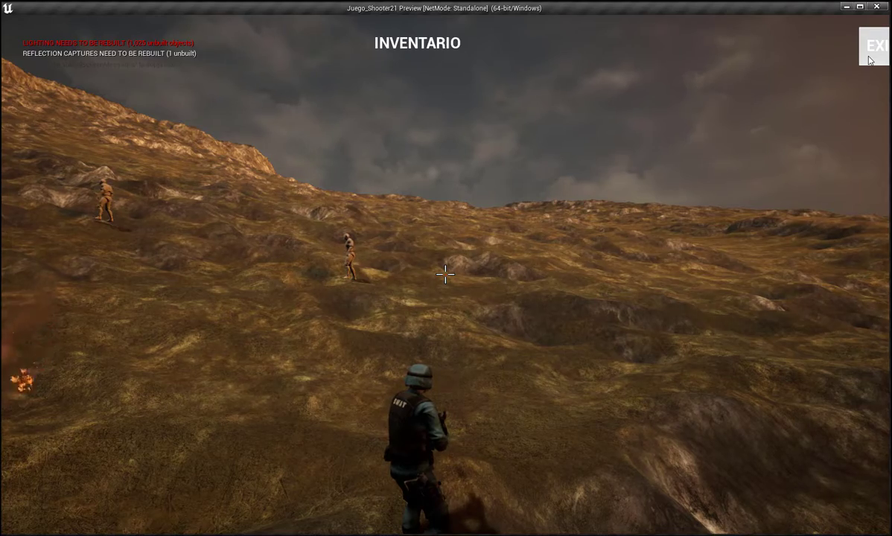
left_click(870, 60)
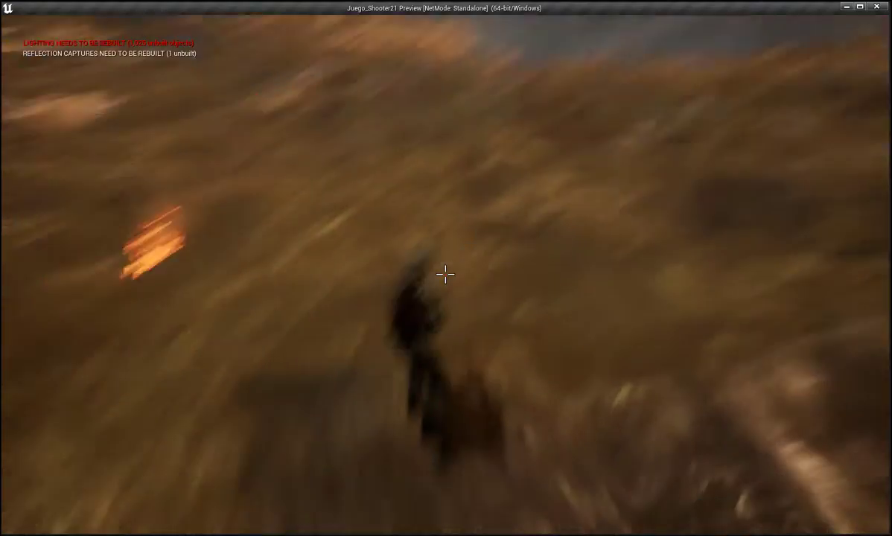
key("w")
key("w")
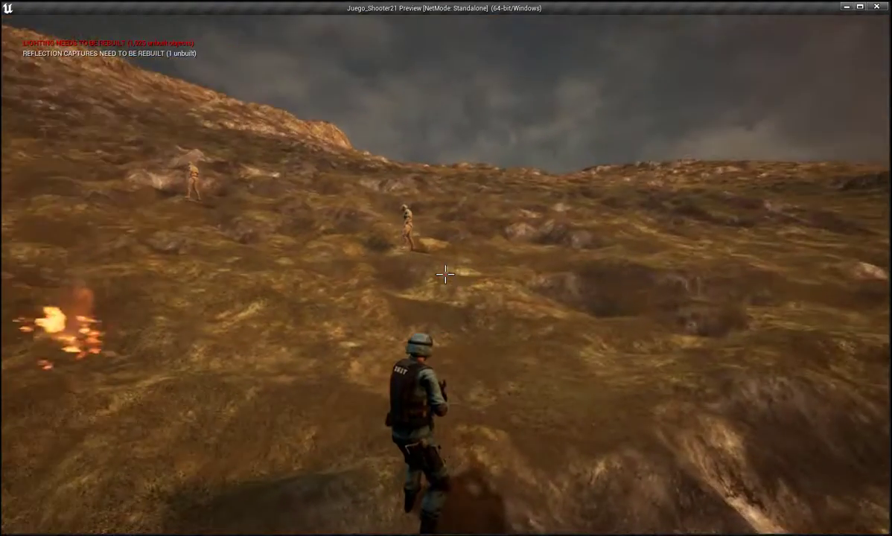
key("w")
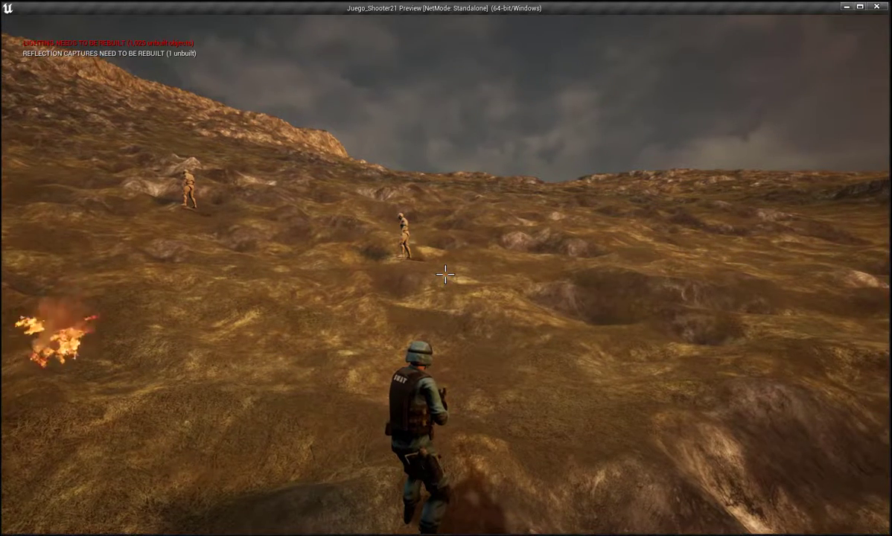
key("Escape")
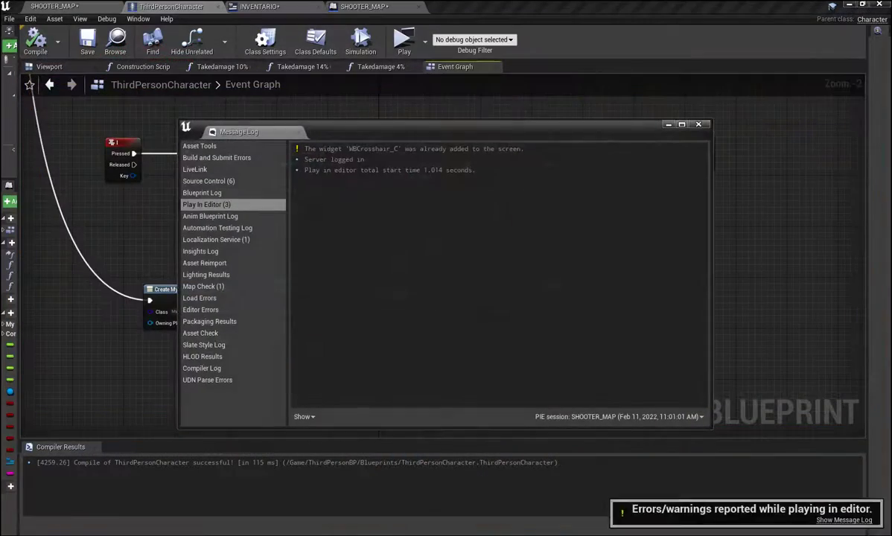
Close the Message Log and frame the I key and Mywigest widget chains in the Event Graph.
left_click(698, 126)
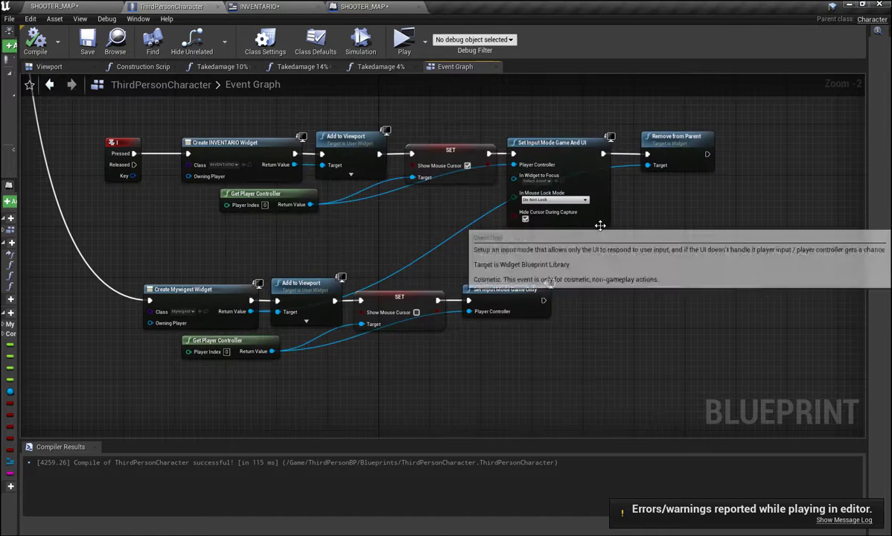
right_click_drag(600, 225, 688, 210)
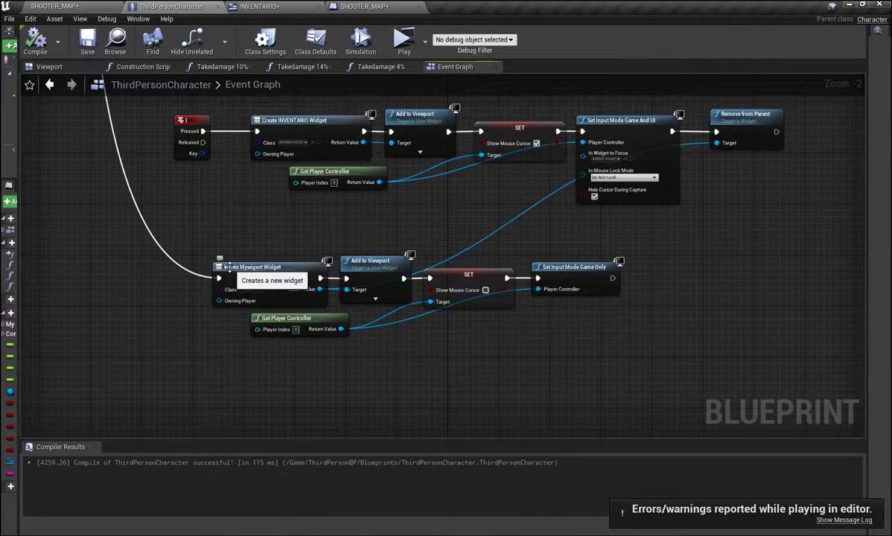
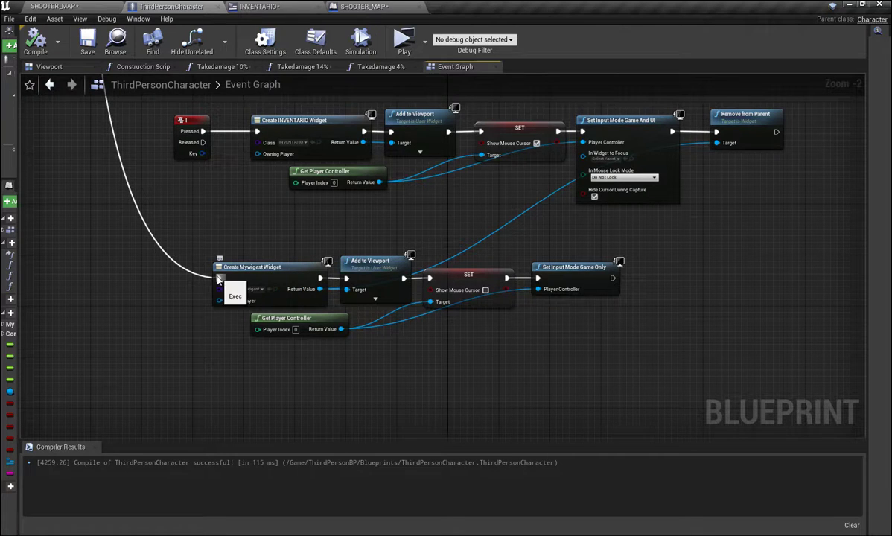
Break the old exec link into Create Mywigest Widget and jump to the Event Tick node.
left_click(219, 278, "alt")
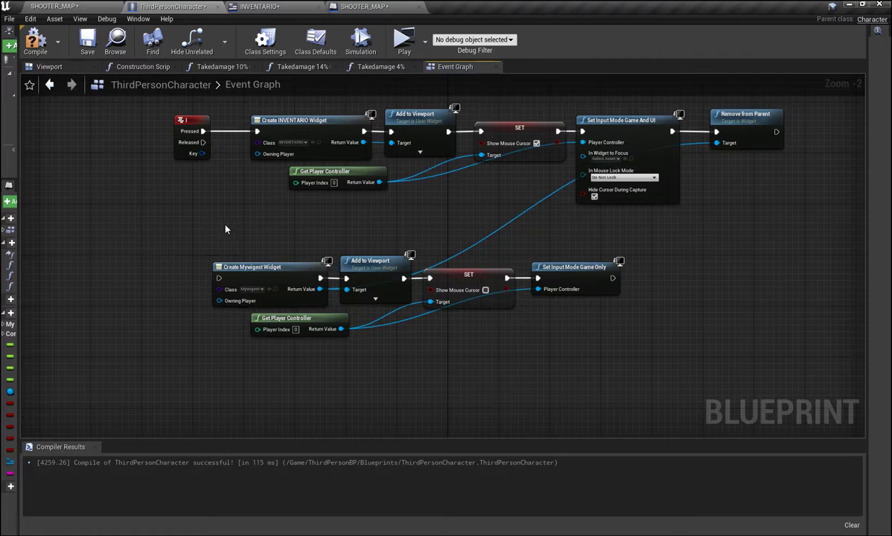
right_click(135, 272)
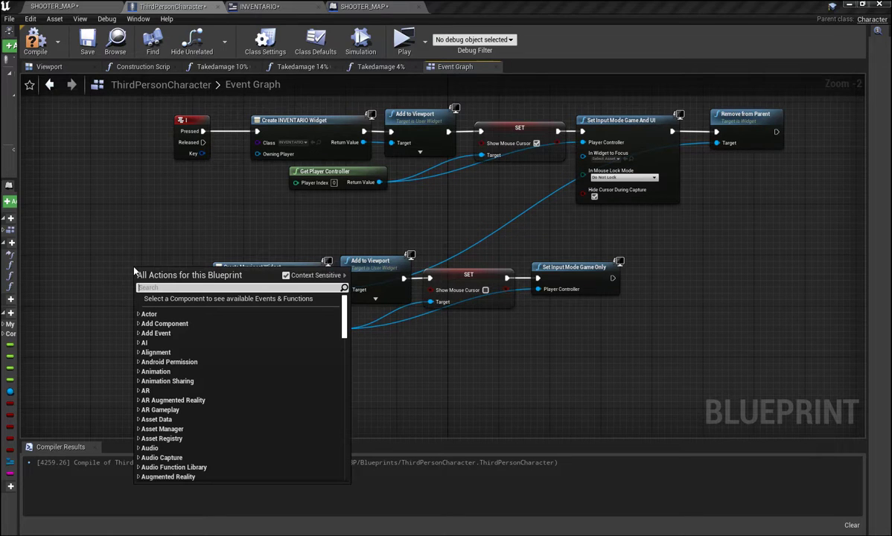
type("T")
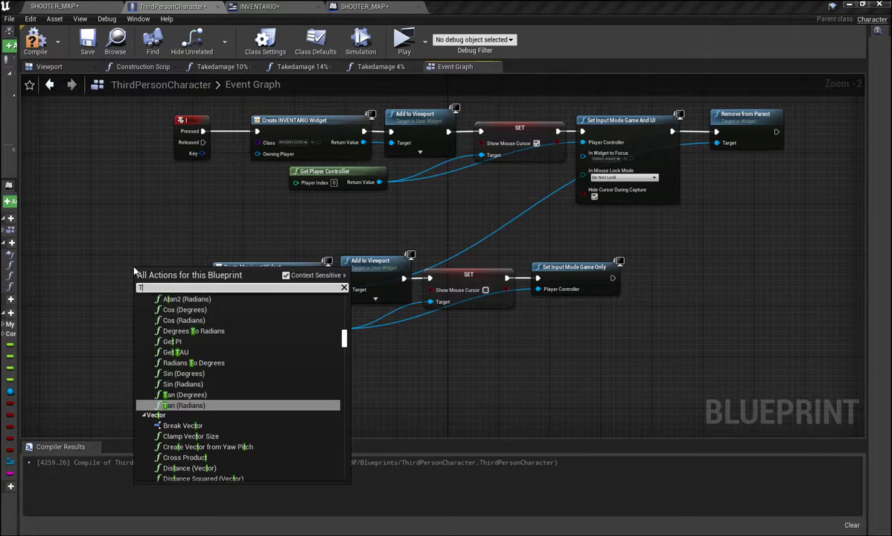
type("IC")
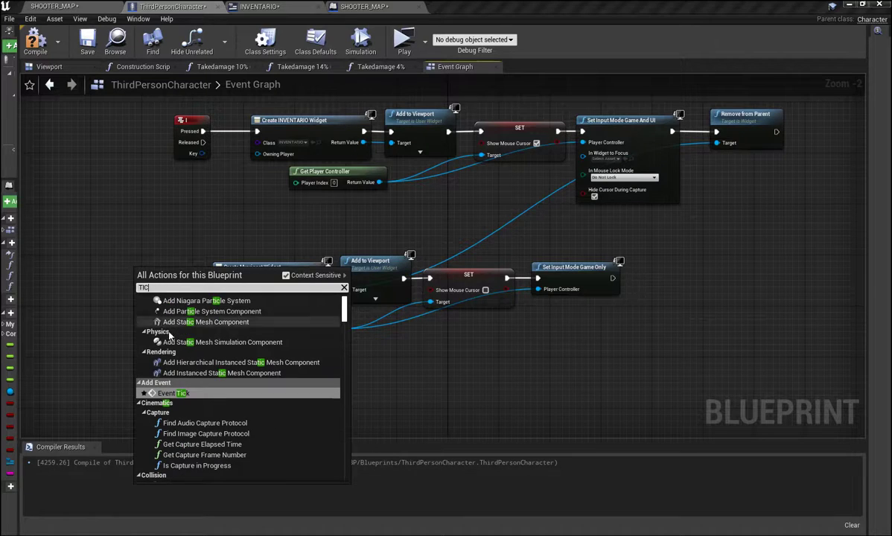
left_click(175, 392)
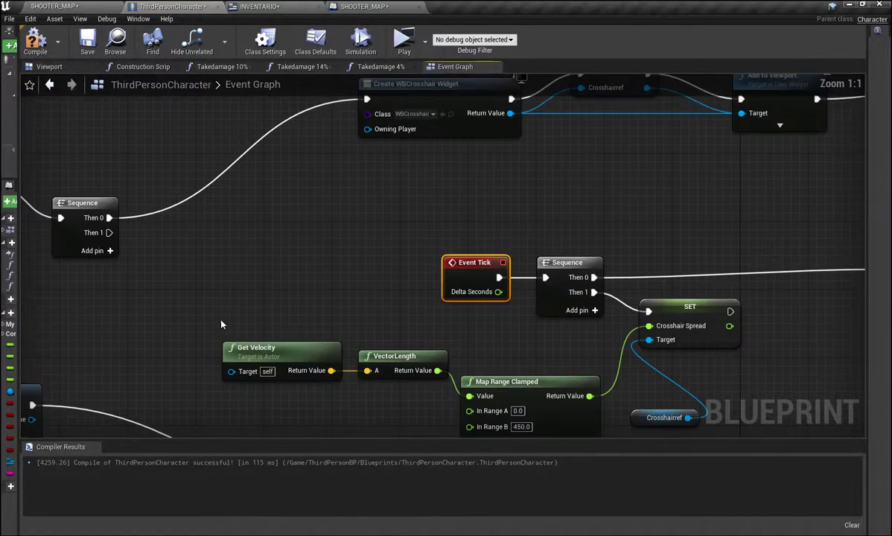
Wire the Sequence output to Create Mywigest Widget and compile ThirdPersonCharacter.
scroll(191, 302, "down", 2)
mouse_move(244, 302)
right_mouse_down()
mouse_move(430, 156)
mouse_move(379, 186)
right_mouse_up()
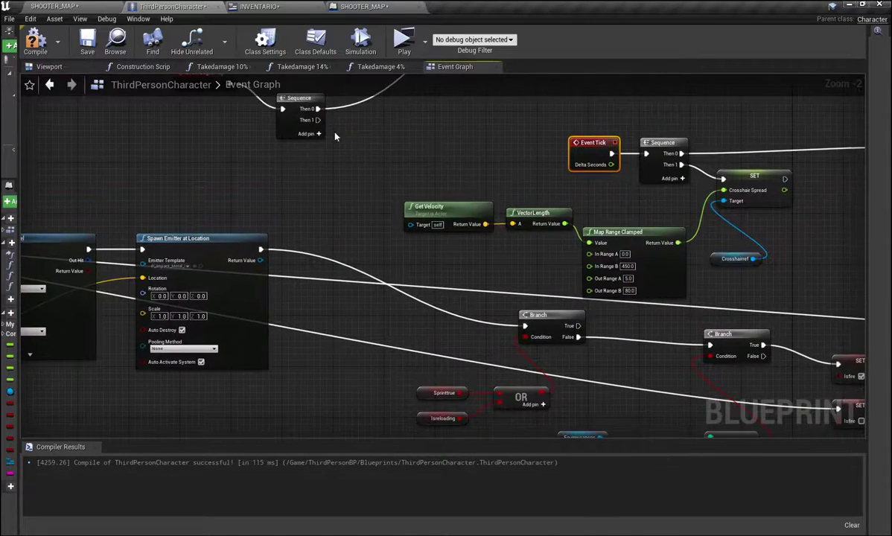
mouse_move(318, 120)
left_mouse_down()
mouse_move(352, 312)
mouse_move(649, 371)
mouse_move(544, 441)
left_mouse_up()
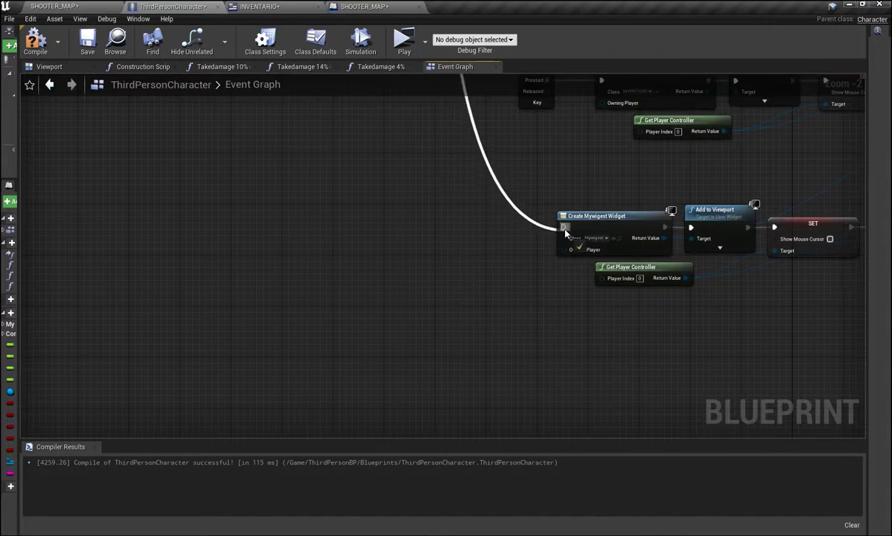
left_click_drag(544, 441, 565, 229)
right_click_drag(501, 292, 213, 295)
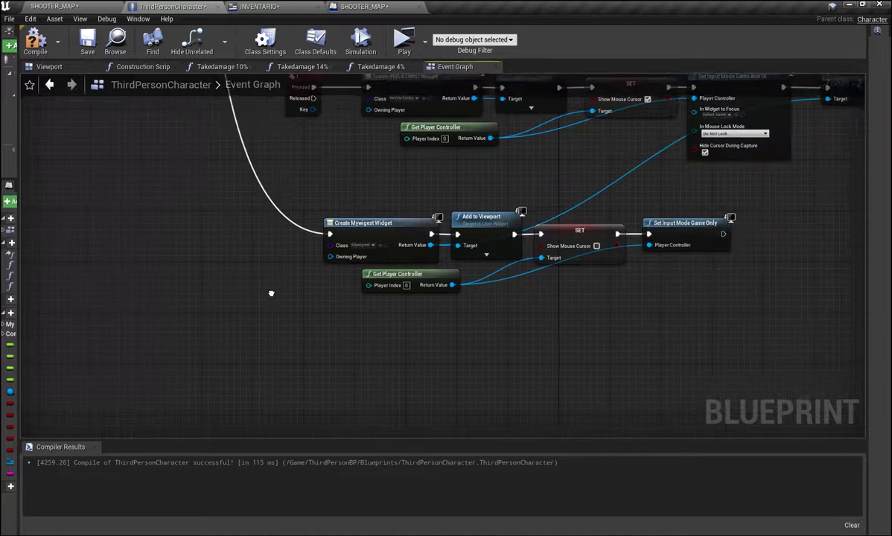
left_click(35, 37)
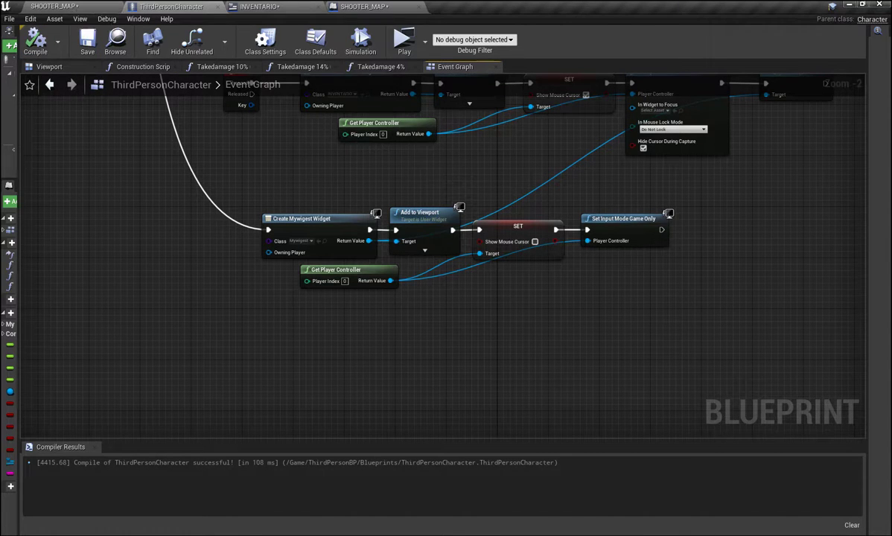
Start a play-test, move forward, and fire the weapon repeatedly while aiming down sights.
left_click(402, 45)
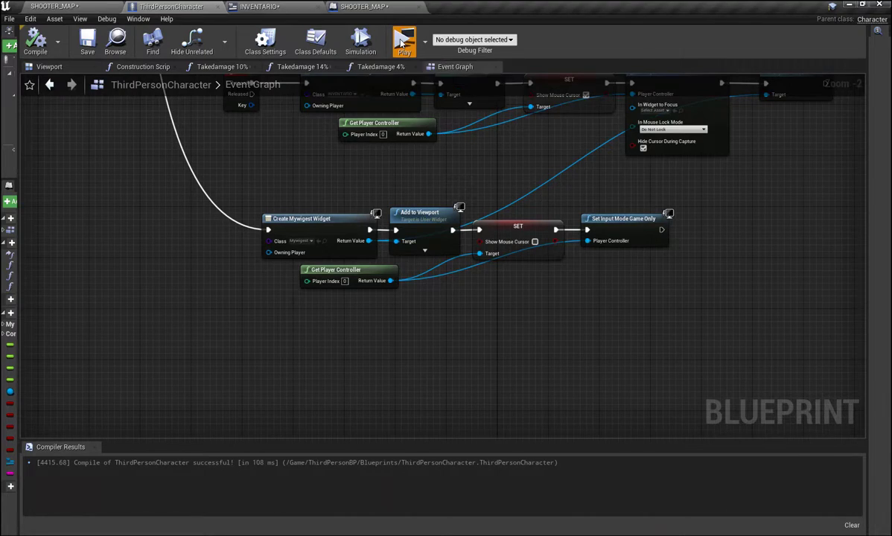
key("w")
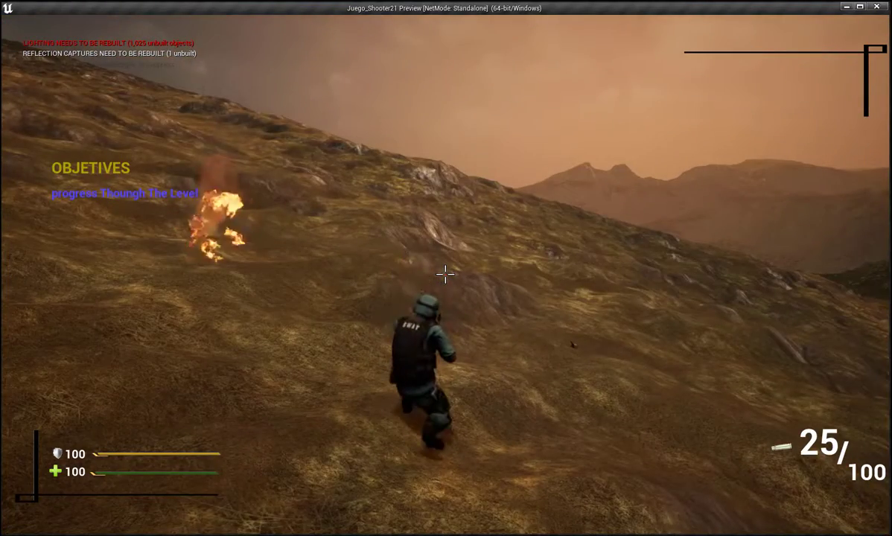
left_click(444, 274)
left_click(445, 274)
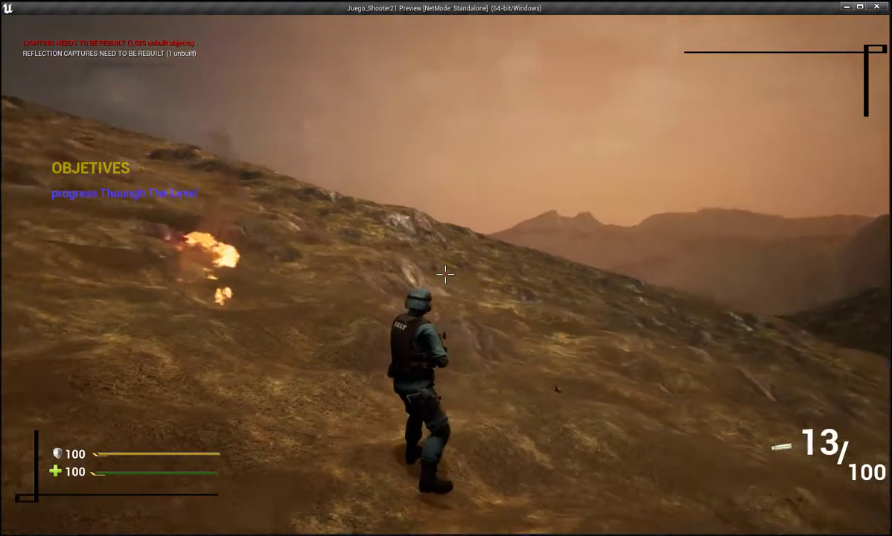
left_click(445, 275)
right_click(445, 275)
left_click(445, 274)
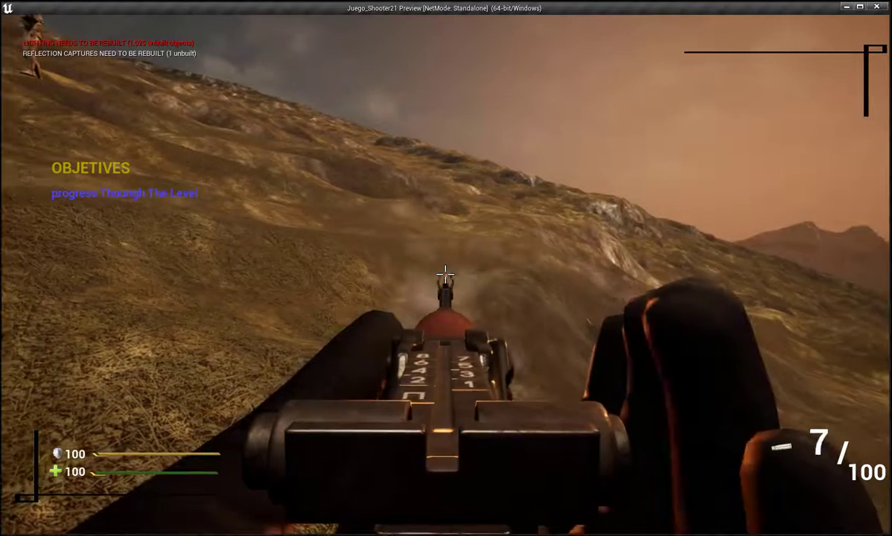
left_click(445, 274)
left_click(445, 274)
left_click(444, 275)
right_click(445, 274)
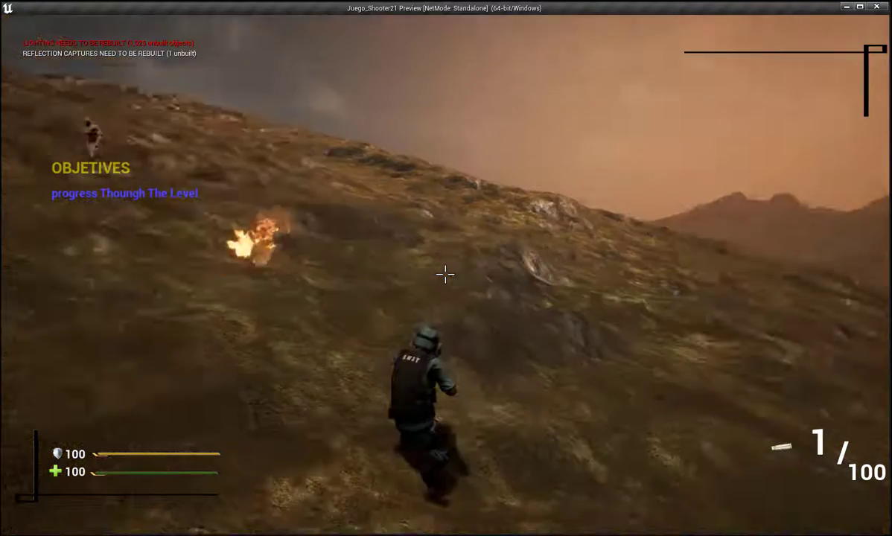
Open and close the INVENTARIO screen, run up the slope, and end the play-test.
key("i")
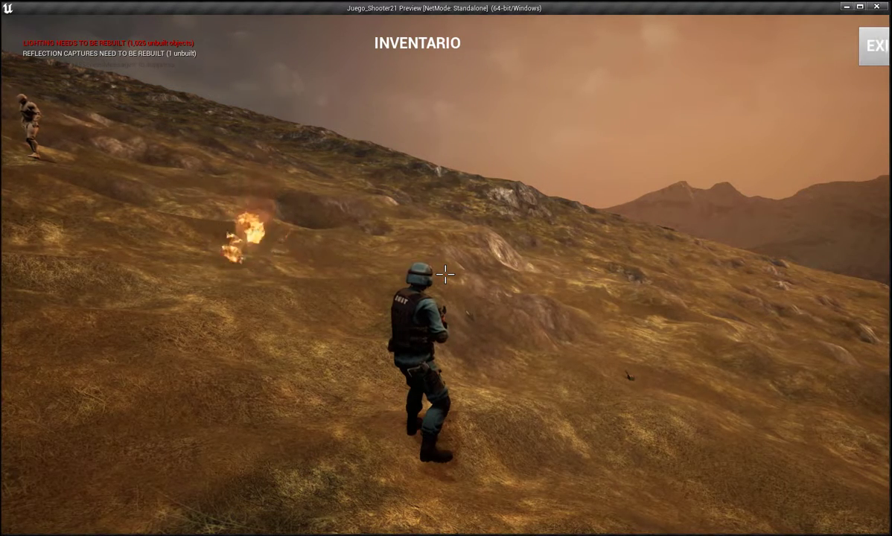
key("i")
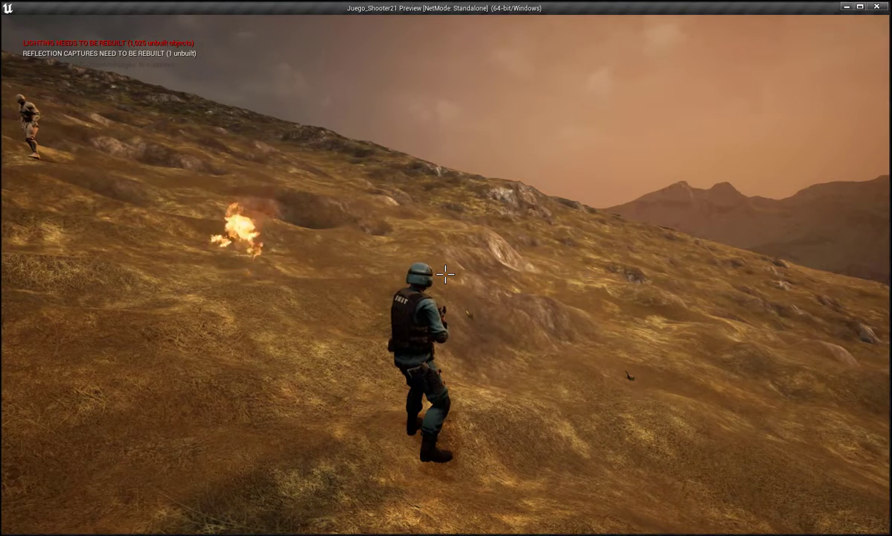
key("w")
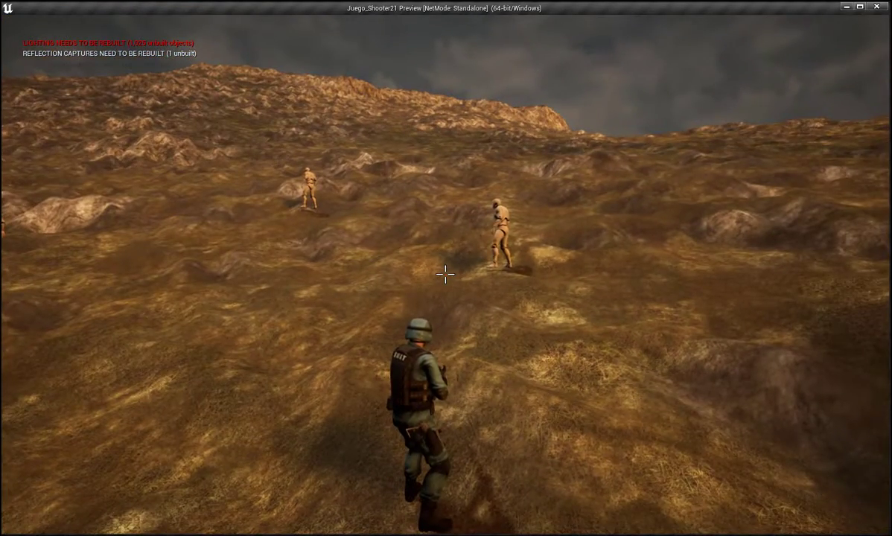
key("Escape")
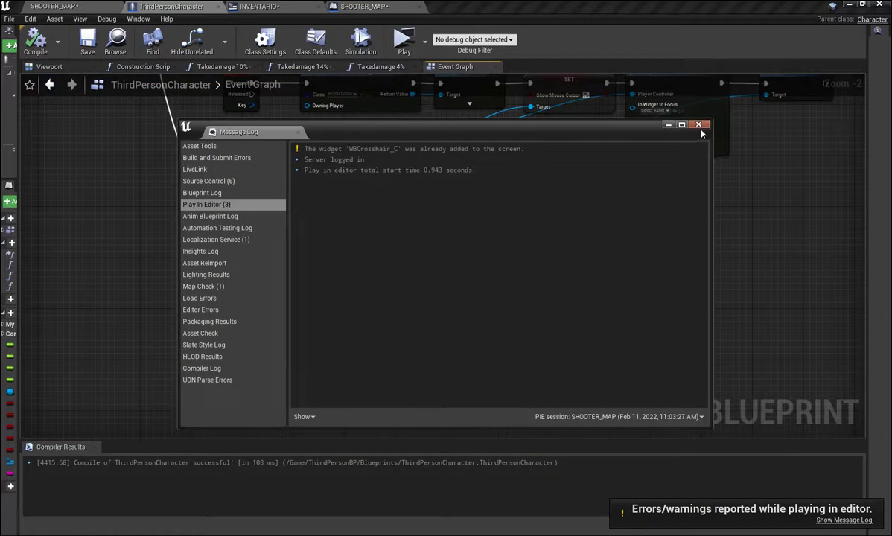
Close the Message Log, unlink Create Mywigest Widget's exec input, and jump to Event Tick via 'TiC' search.
left_click(700, 125)
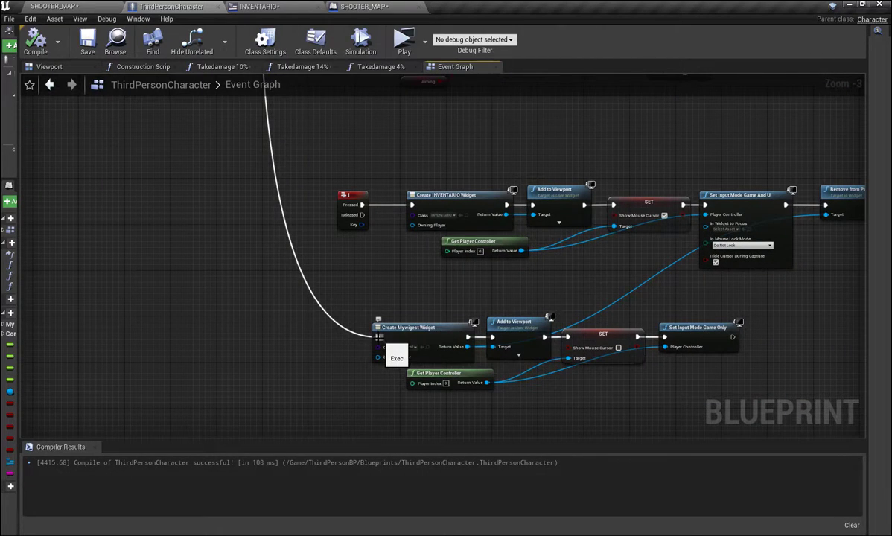
left_click(378, 337, "alt")
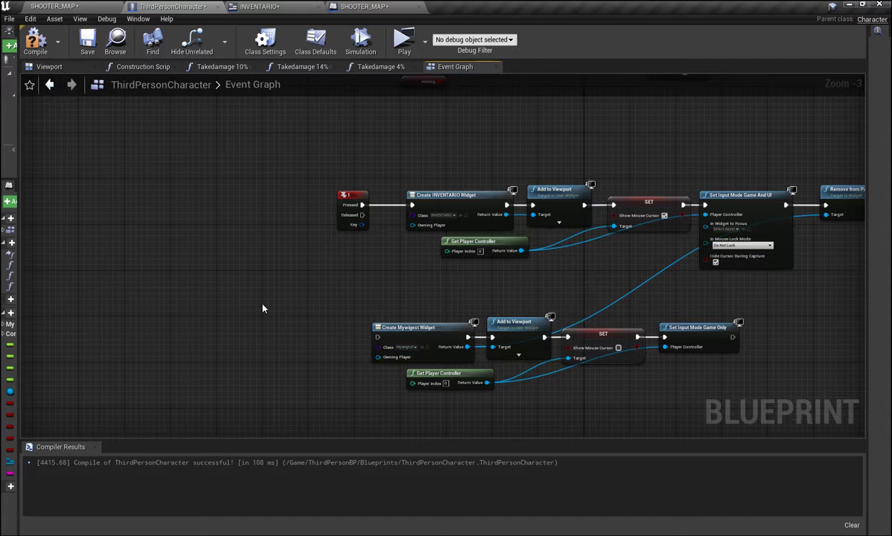
right_click(294, 307)
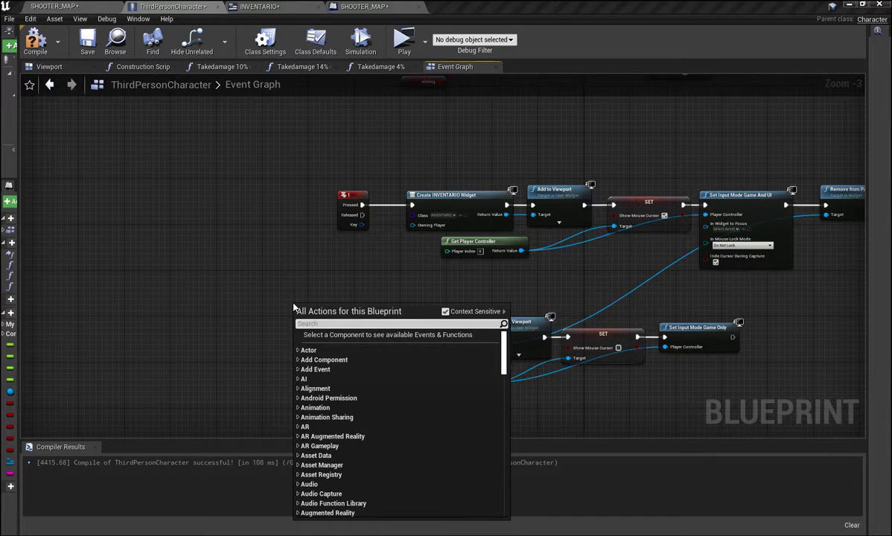
type("T")
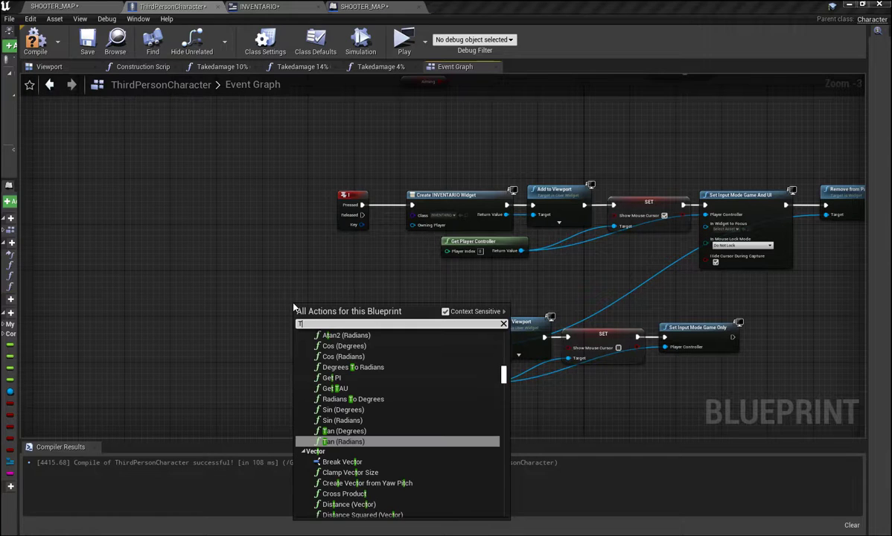
type("i")
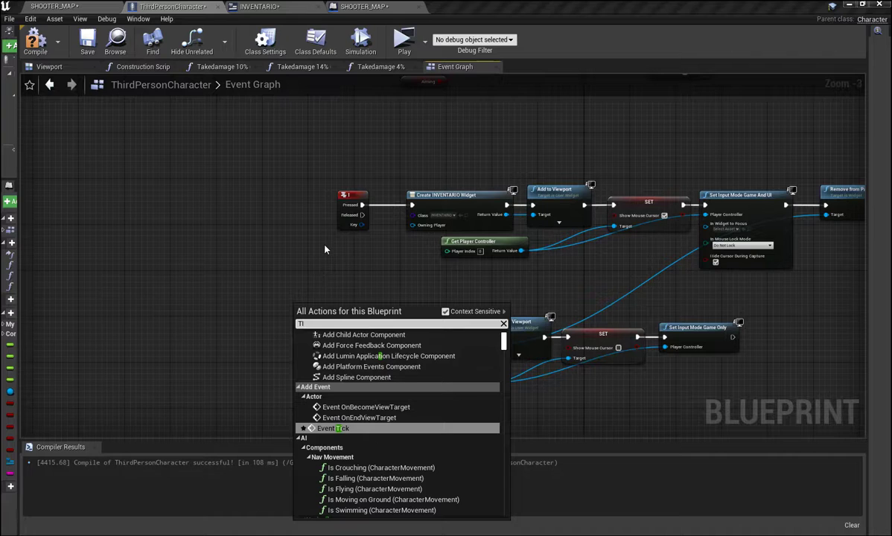
type("C")
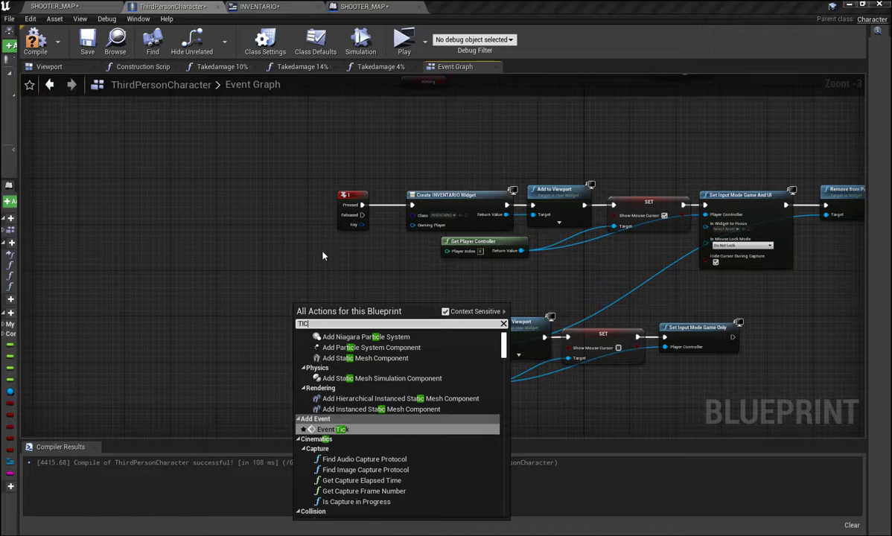
left_click(337, 430)
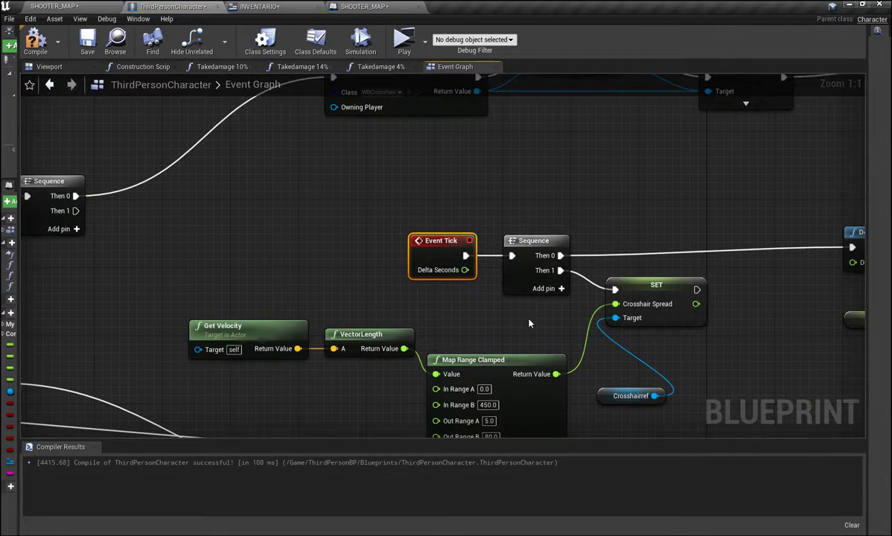
Add a Then 2 pin to the Sequence and wire it to Create Mywigest Widget.
right_click_drag(530, 323, 357, 257)
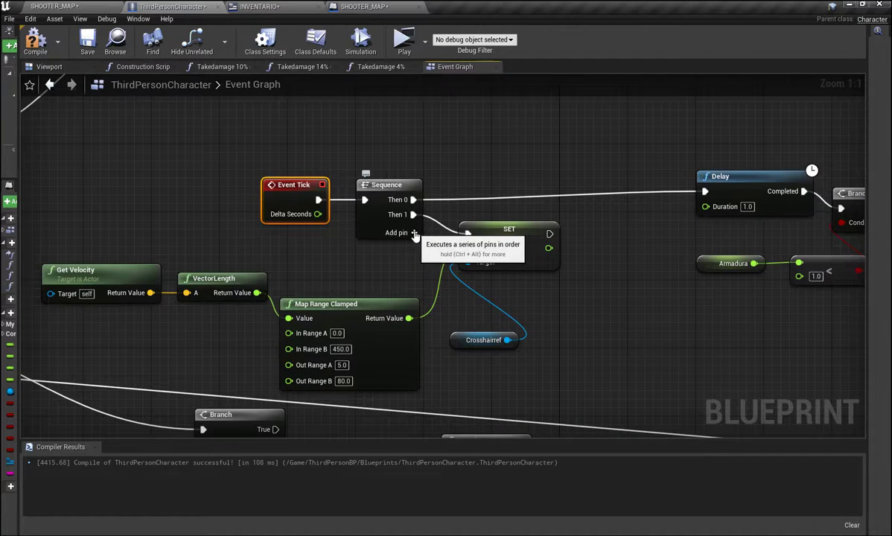
left_click(414, 233)
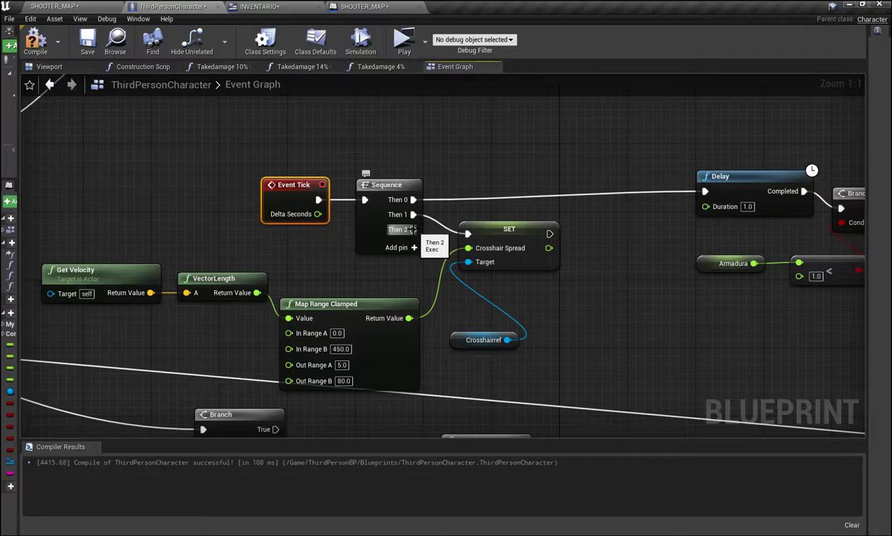
left_click_drag(412, 230, 399, 422)
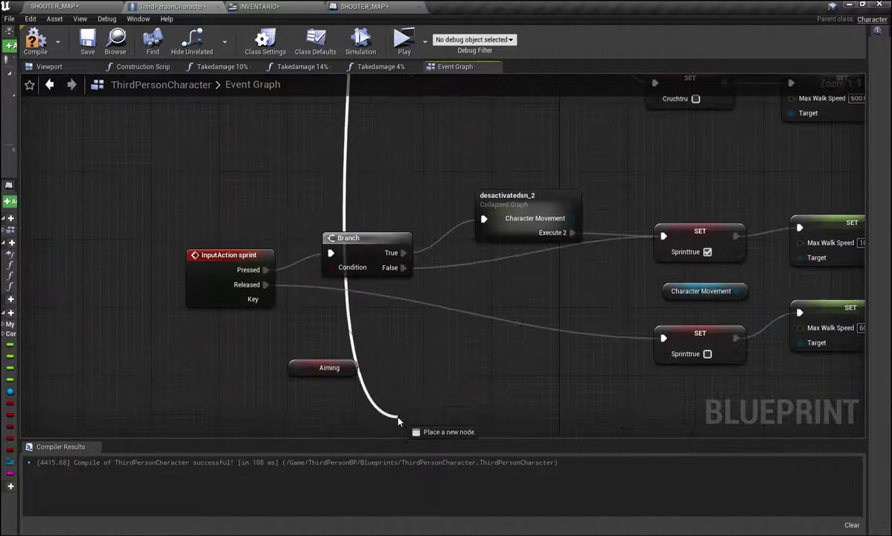
left_click_drag(398, 421, 255, 336)
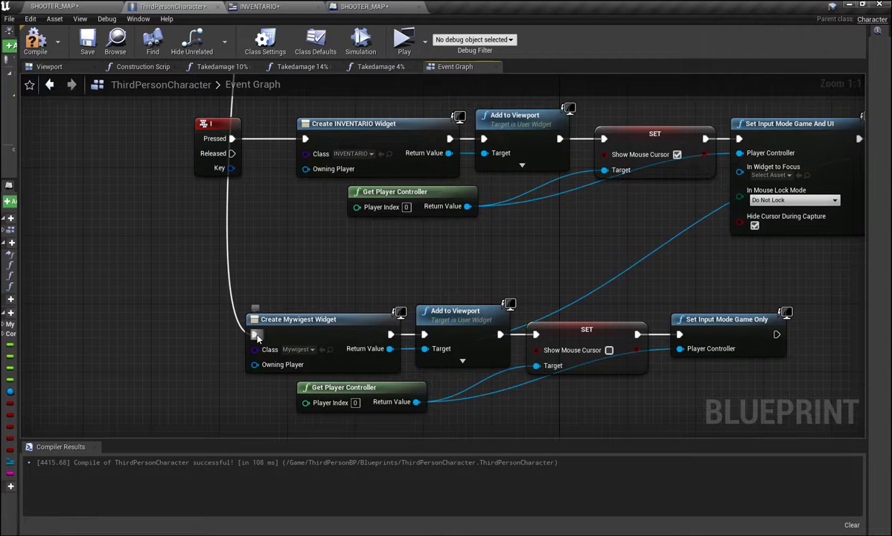
Compile and save ThirdPersonCharacter, then play-test by firing and opening the INVENTARIO screen.
left_click(39, 44)
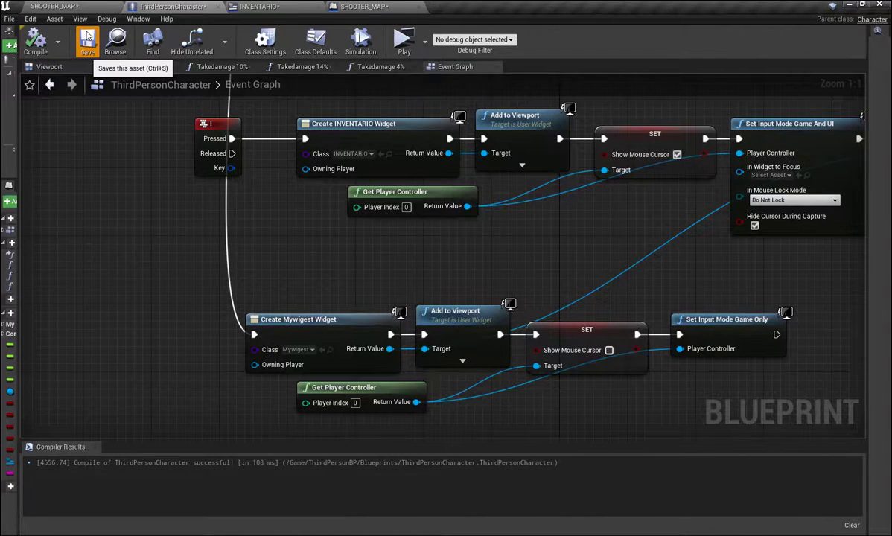
left_click(87, 37)
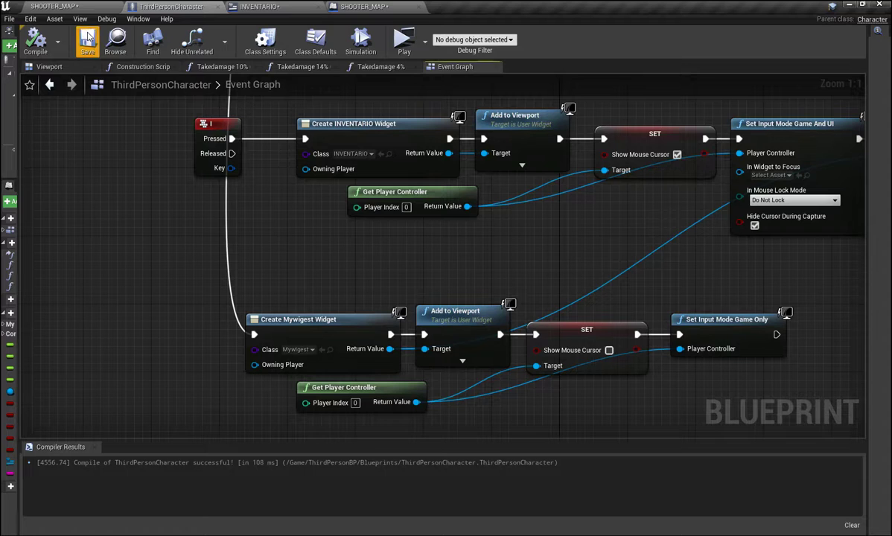
left_click(402, 43)
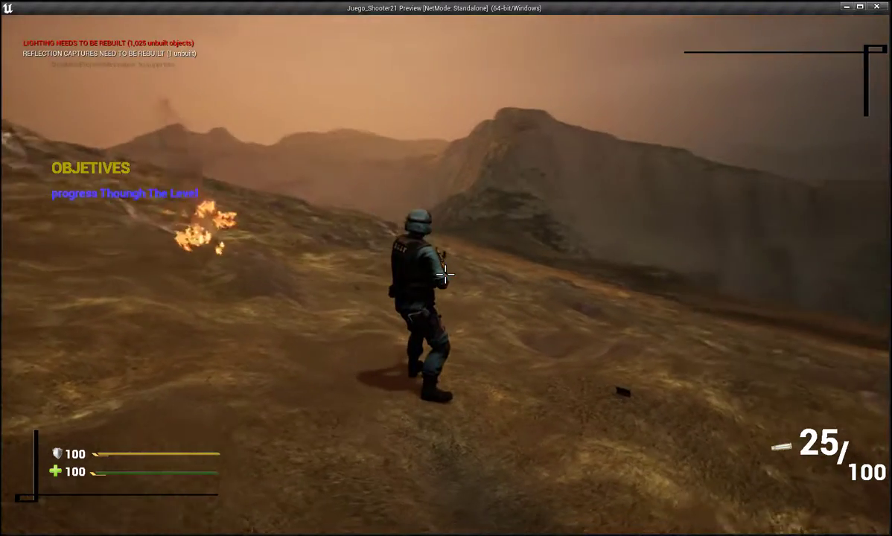
left_click(444, 274)
left_click(445, 274)
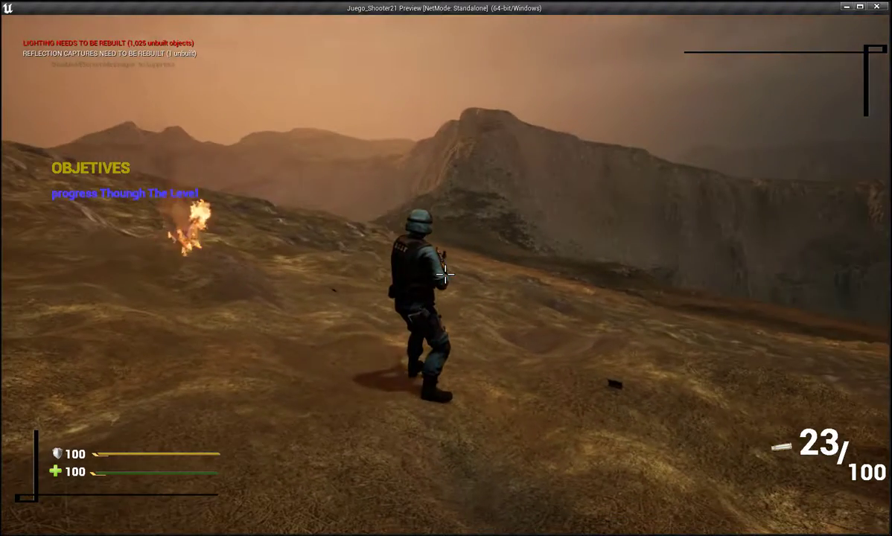
left_click(445, 274)
key("i")
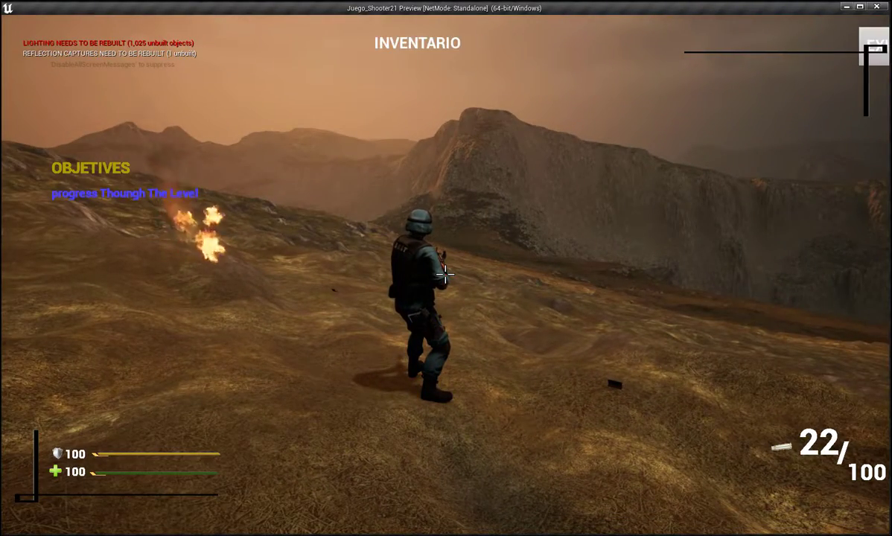
key("Escape")
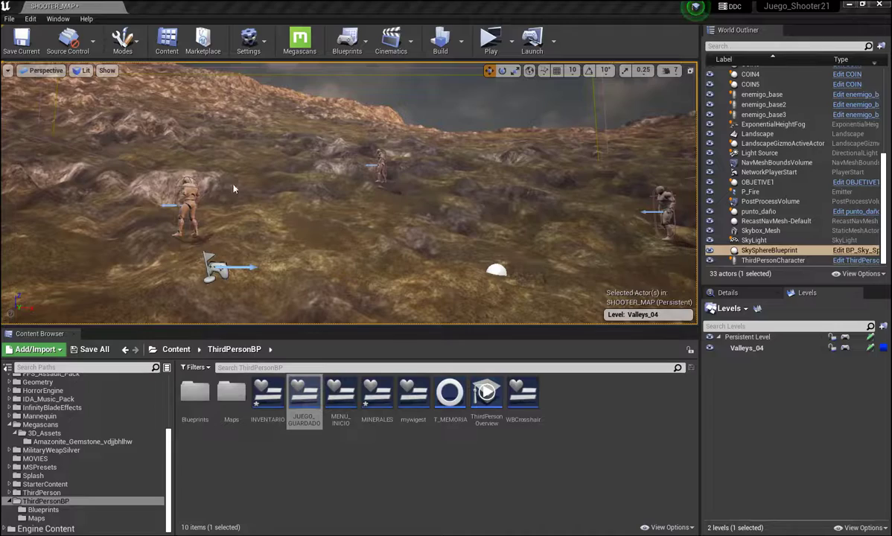
right_click_drag(296, 187, 305, 223)
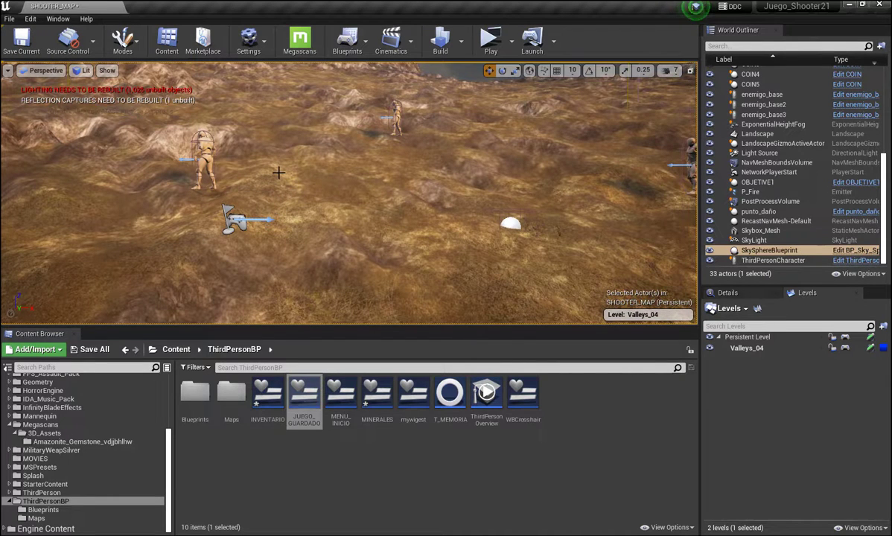
left_click_drag(291, 179, 276, 164)
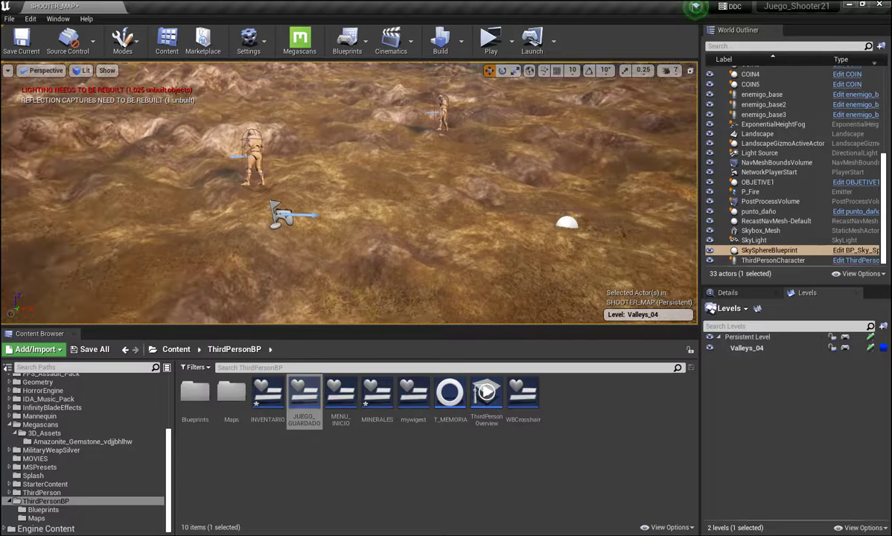